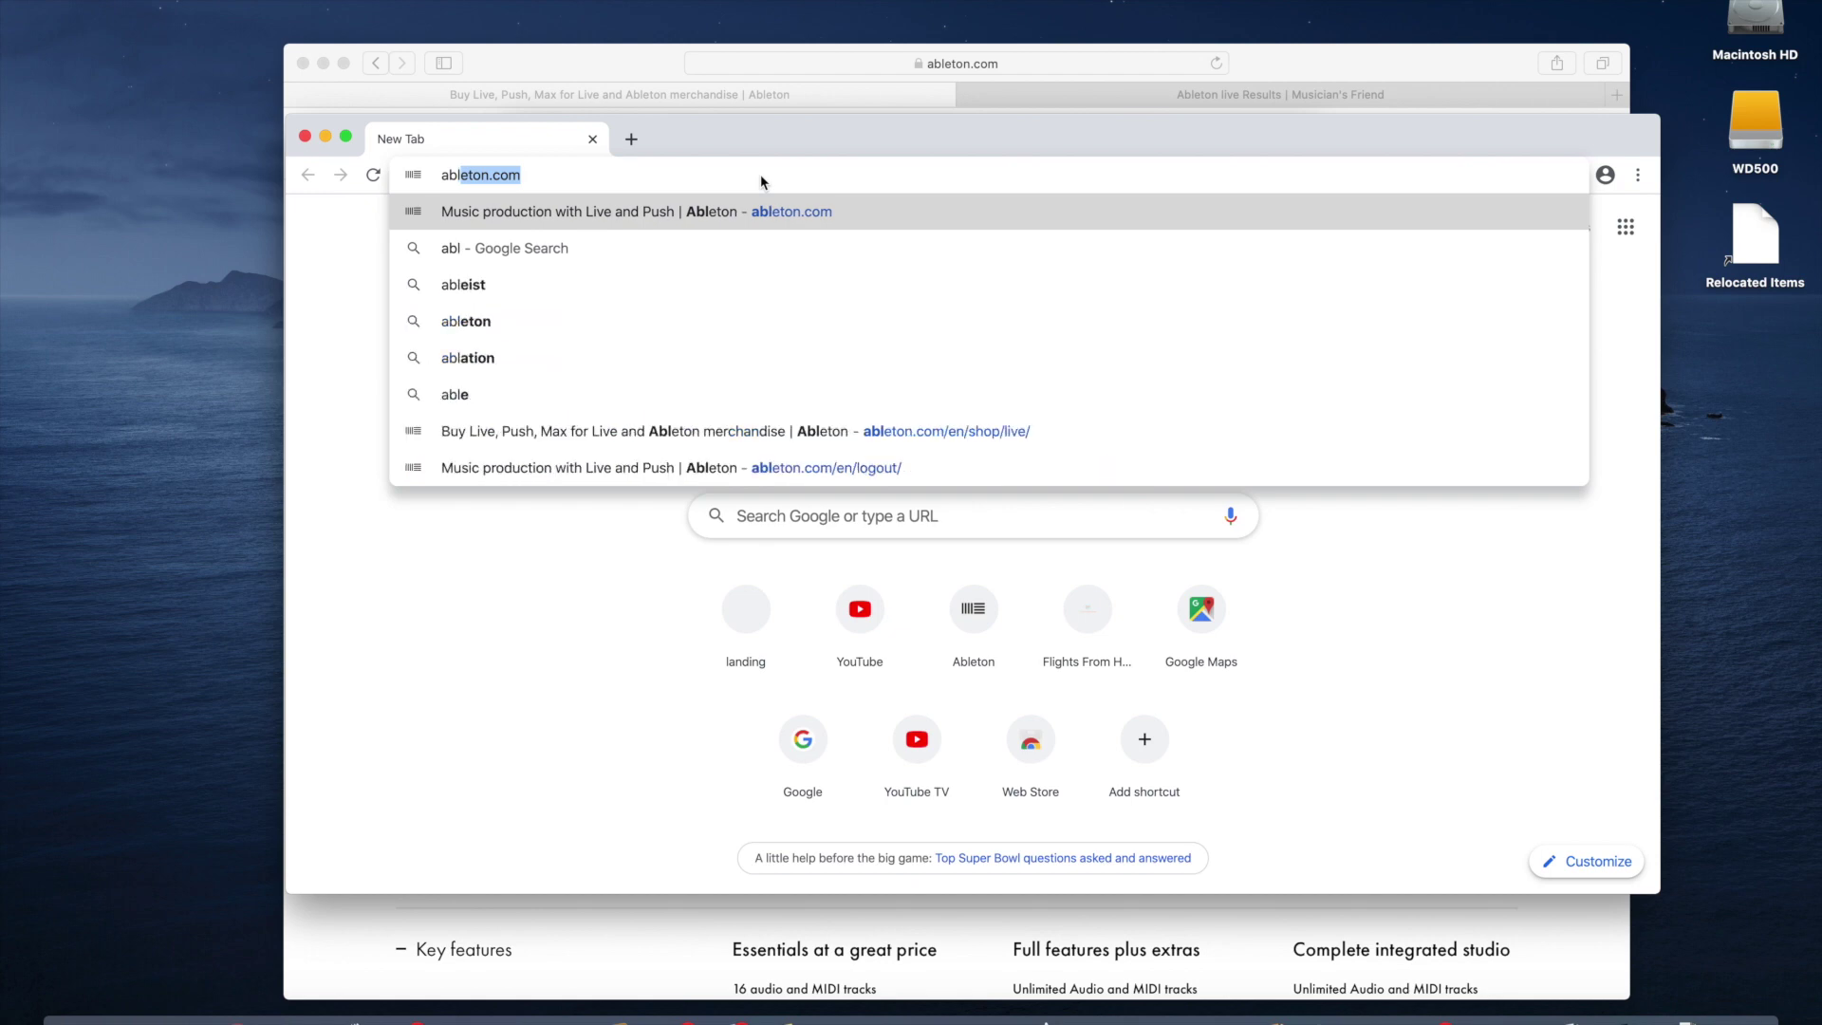
Load the autocompleted ableton.com address in the new Chrome tab
{"action": "key", "text": "Return"}
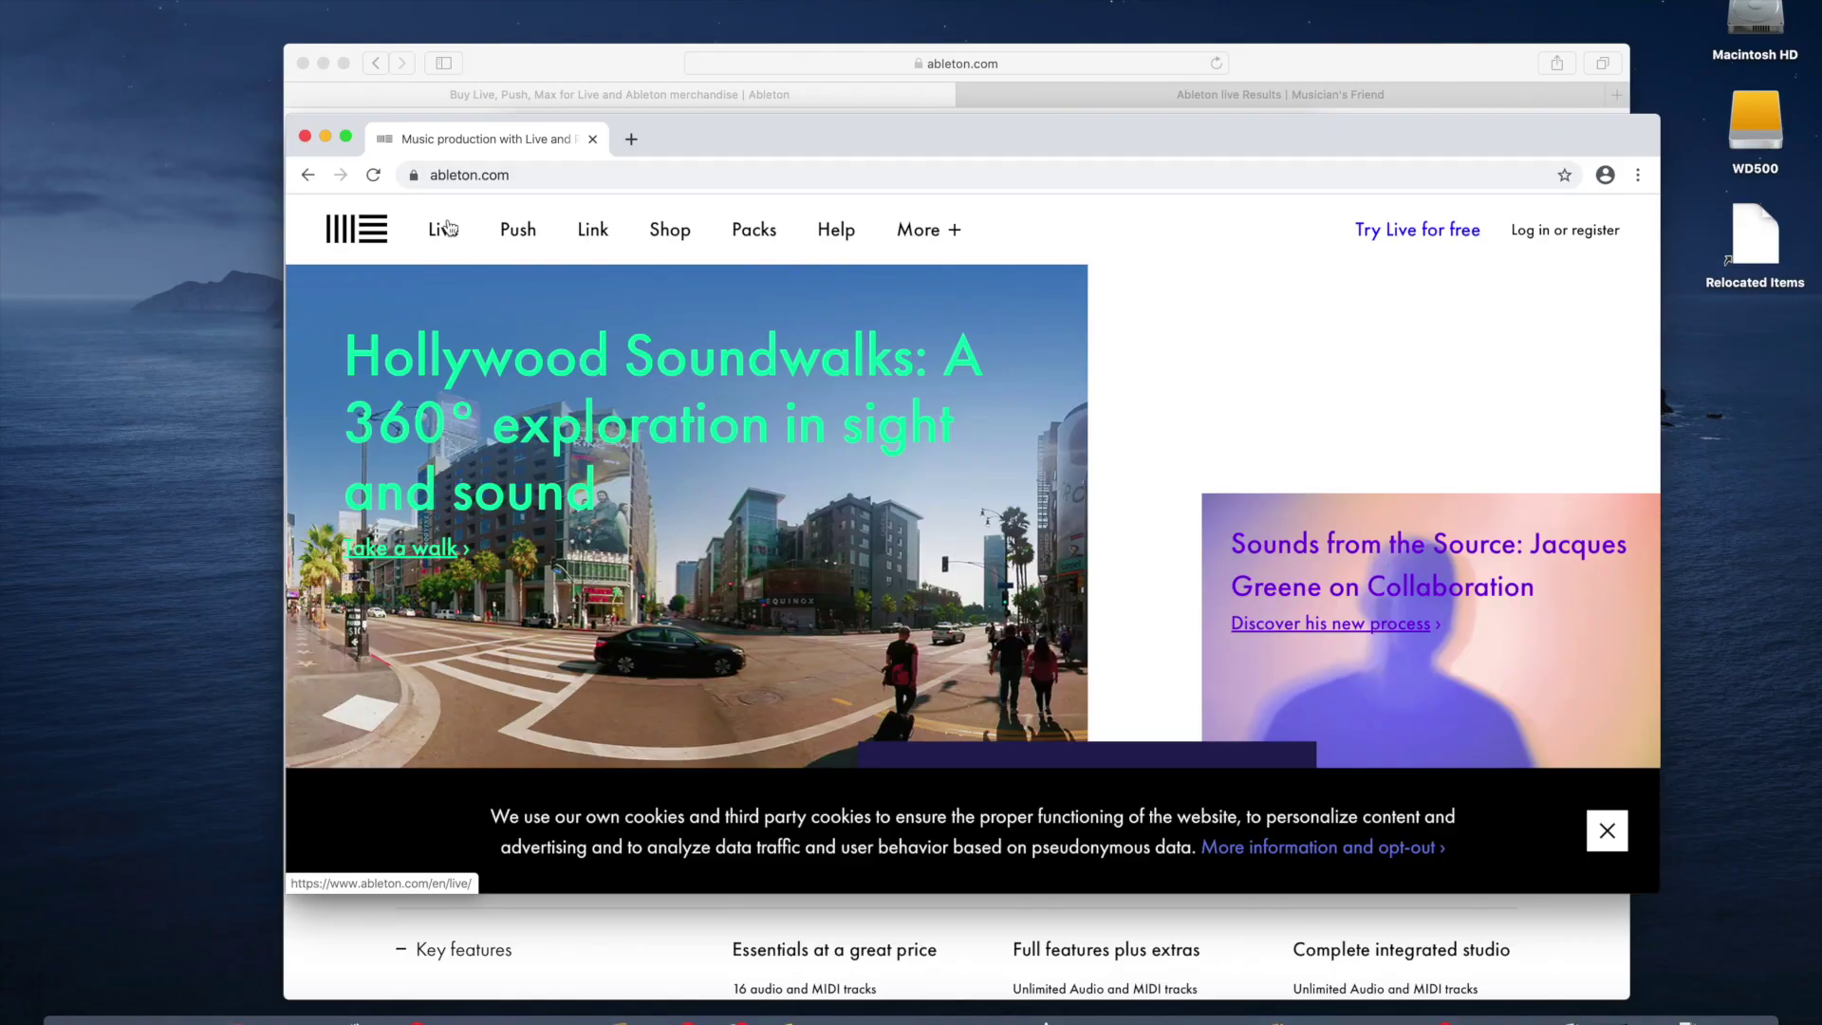
Go from the ableton.com home page through Live and Shop to the Buy Live page
{"action": "left_click", "coordinate": [444, 235]}
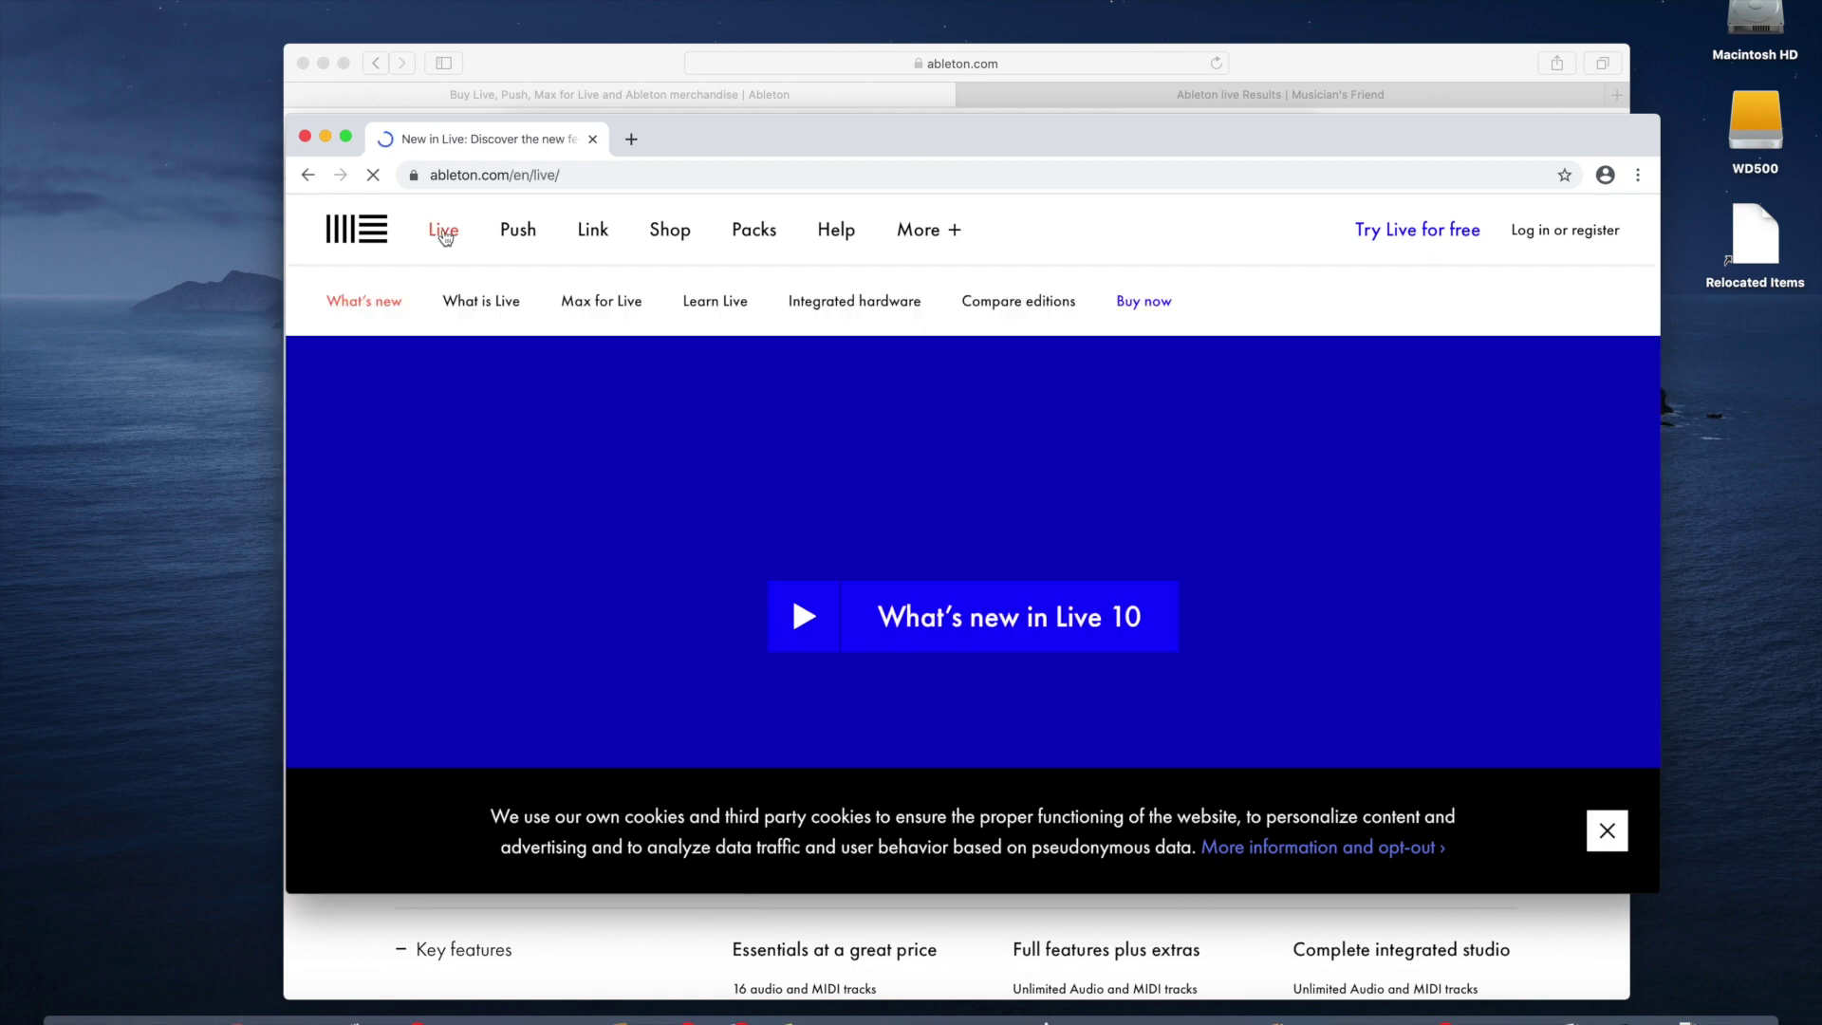
{"action": "left_click", "coordinate": [677, 234]}
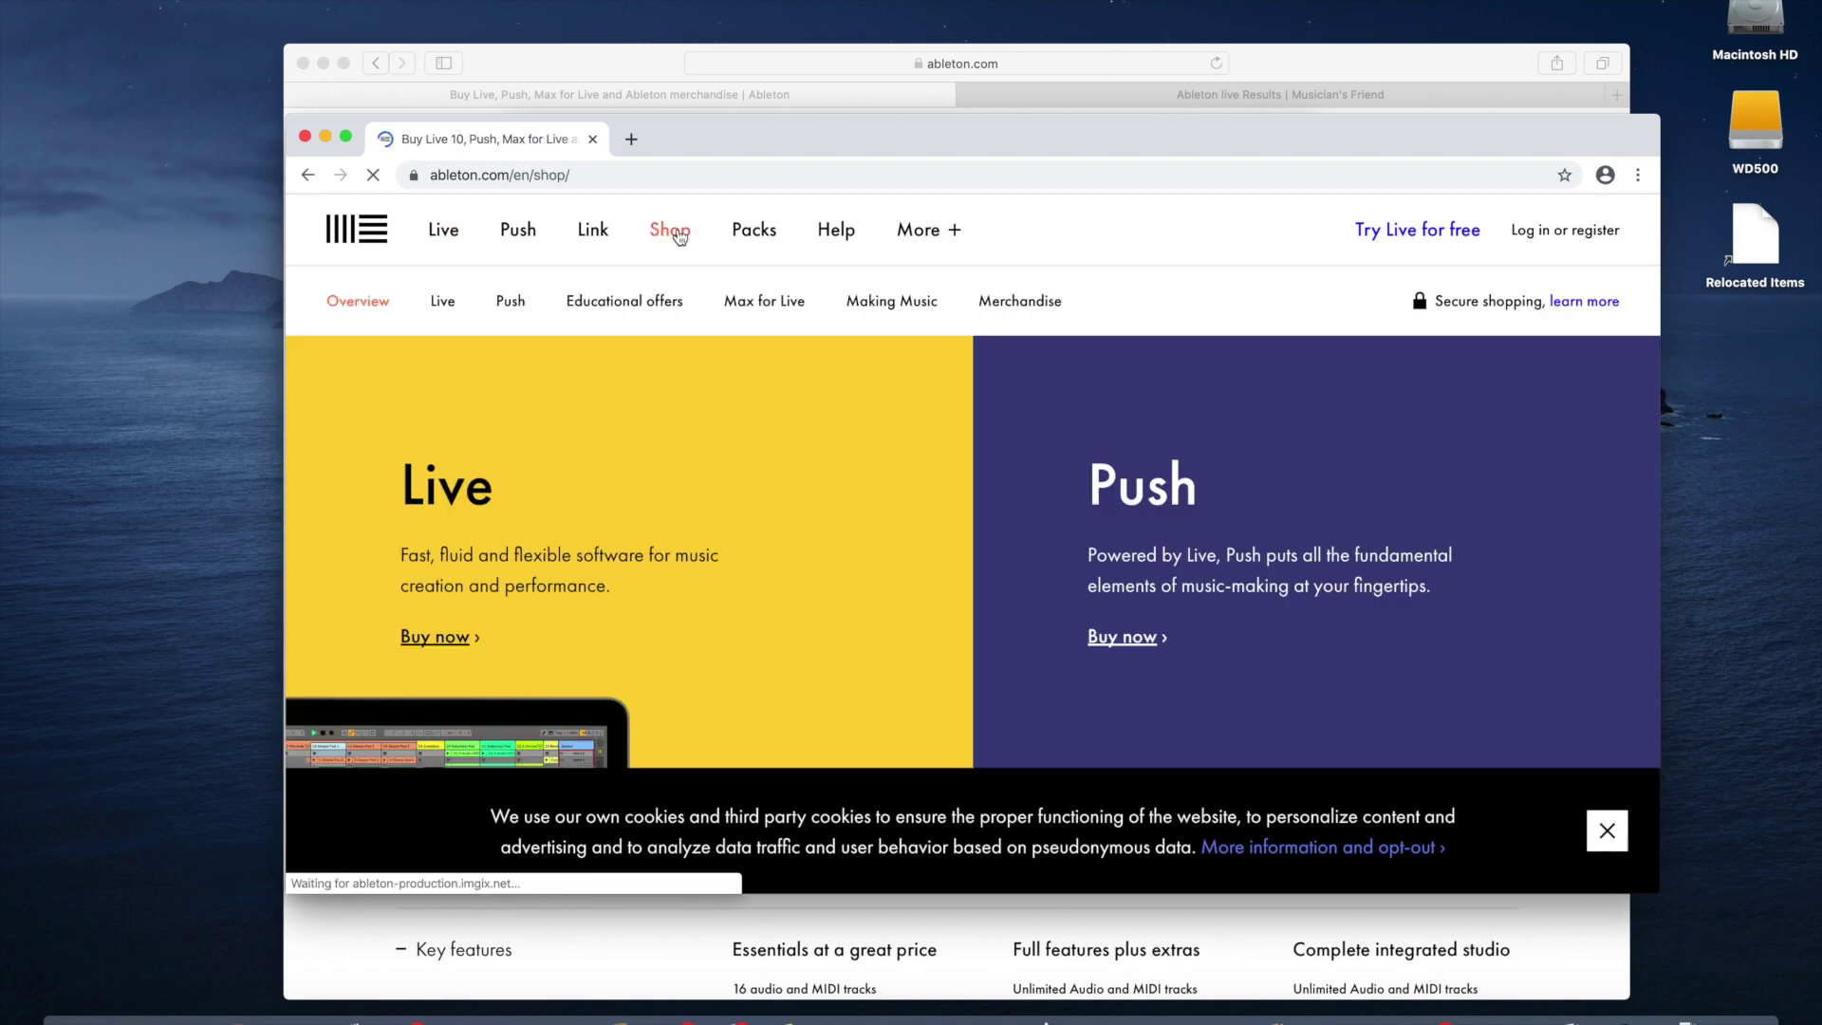
{"action": "left_click", "coordinate": [436, 637]}
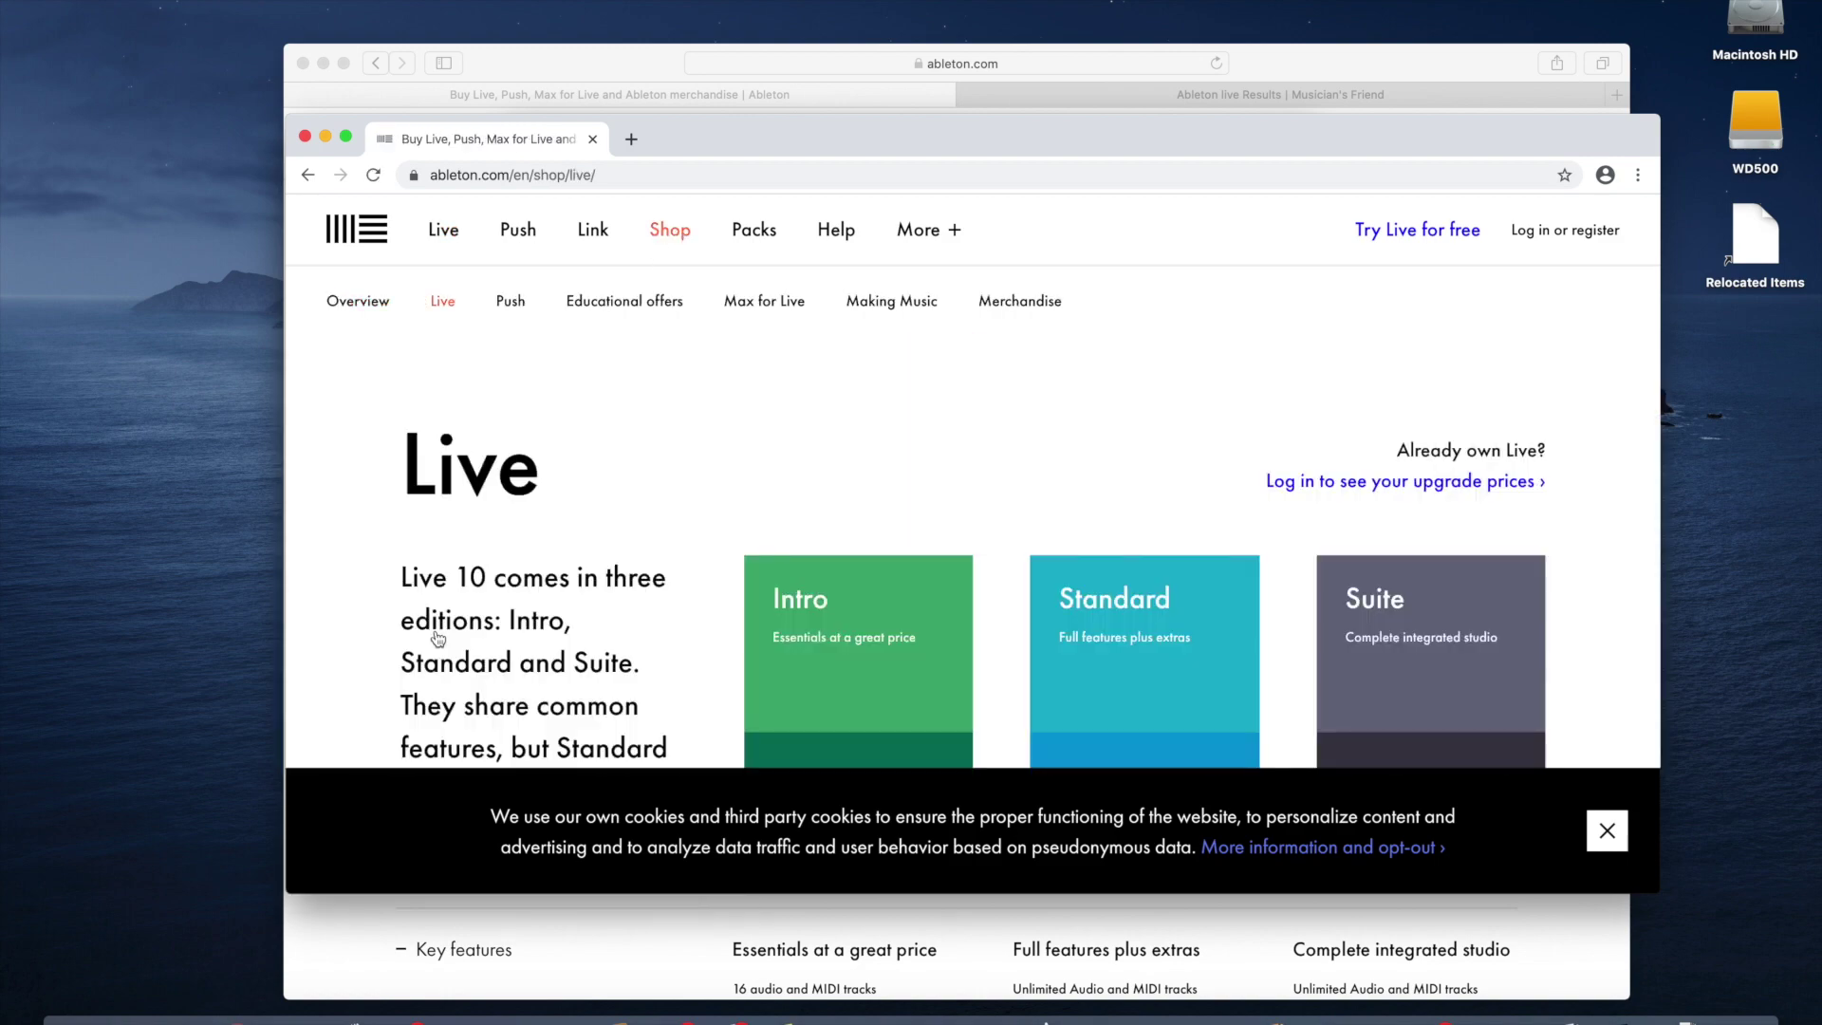
{"action": "scroll", "coordinate": [437, 637], "scroll_direction": "down", "scroll_amount": 3}
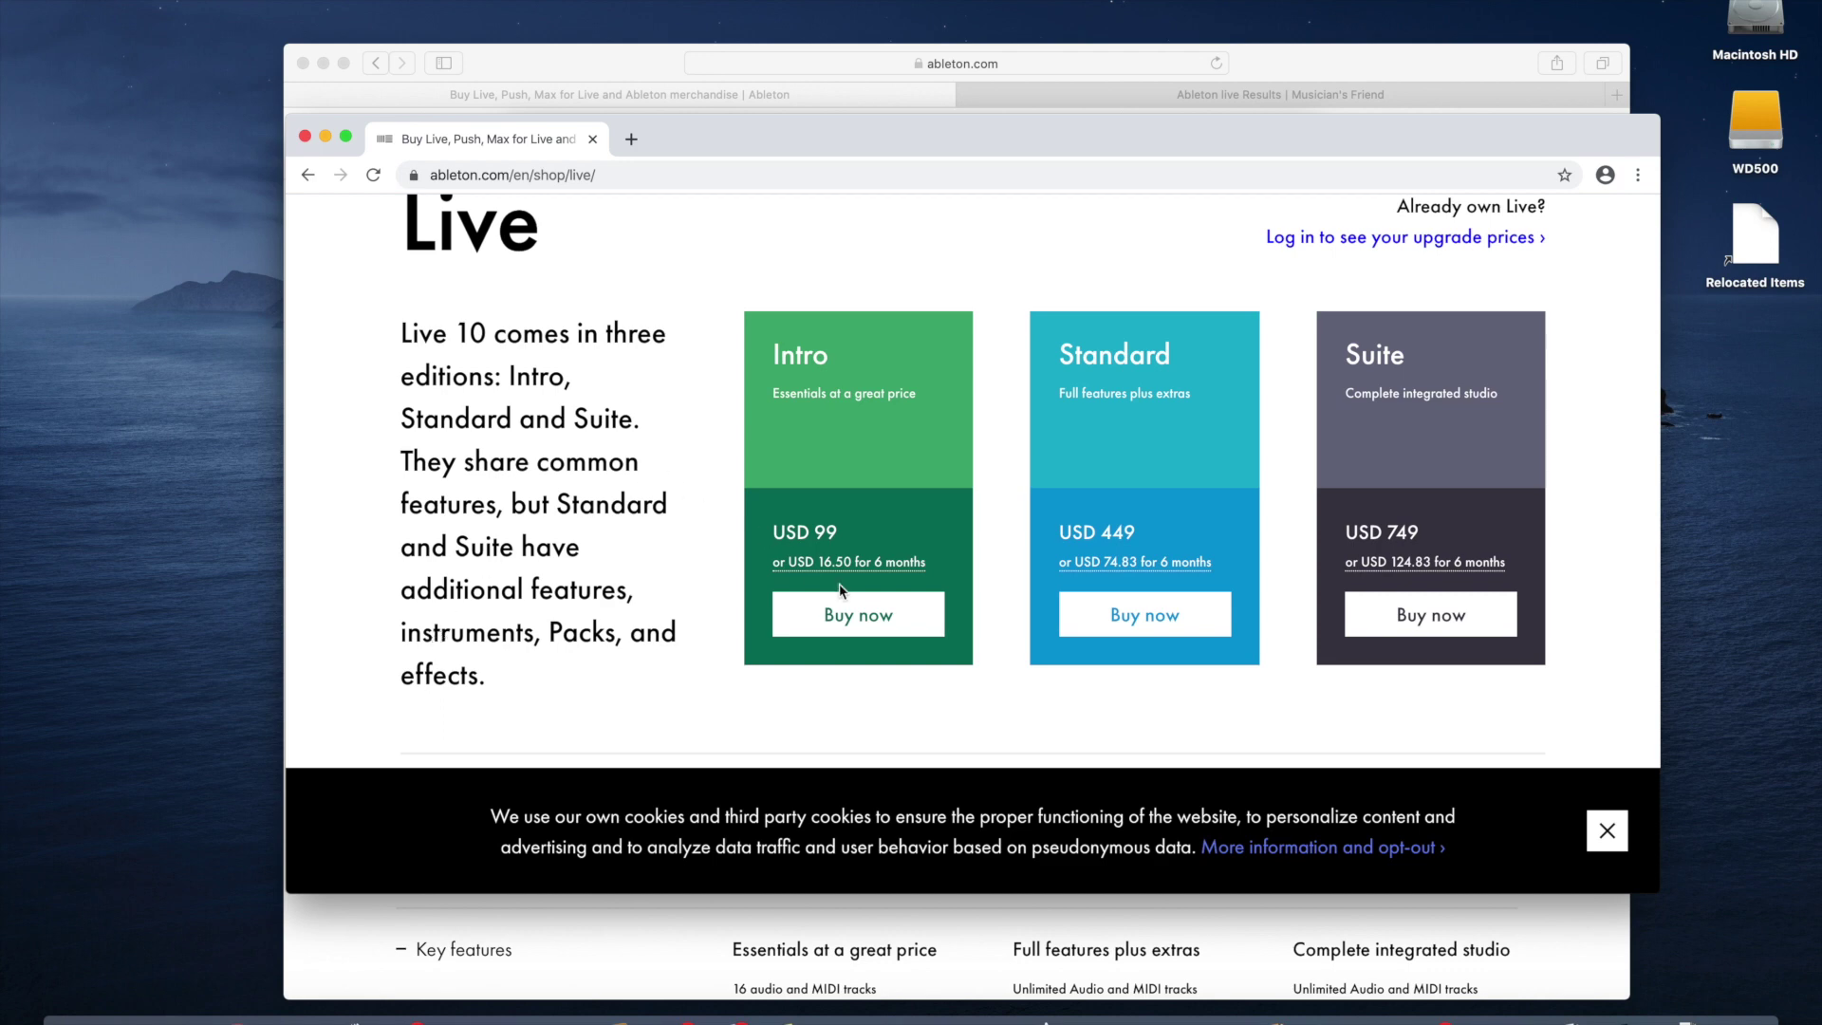
{"action": "scroll", "coordinate": [1122, 500], "scroll_direction": "down", "scroll_amount": 2}
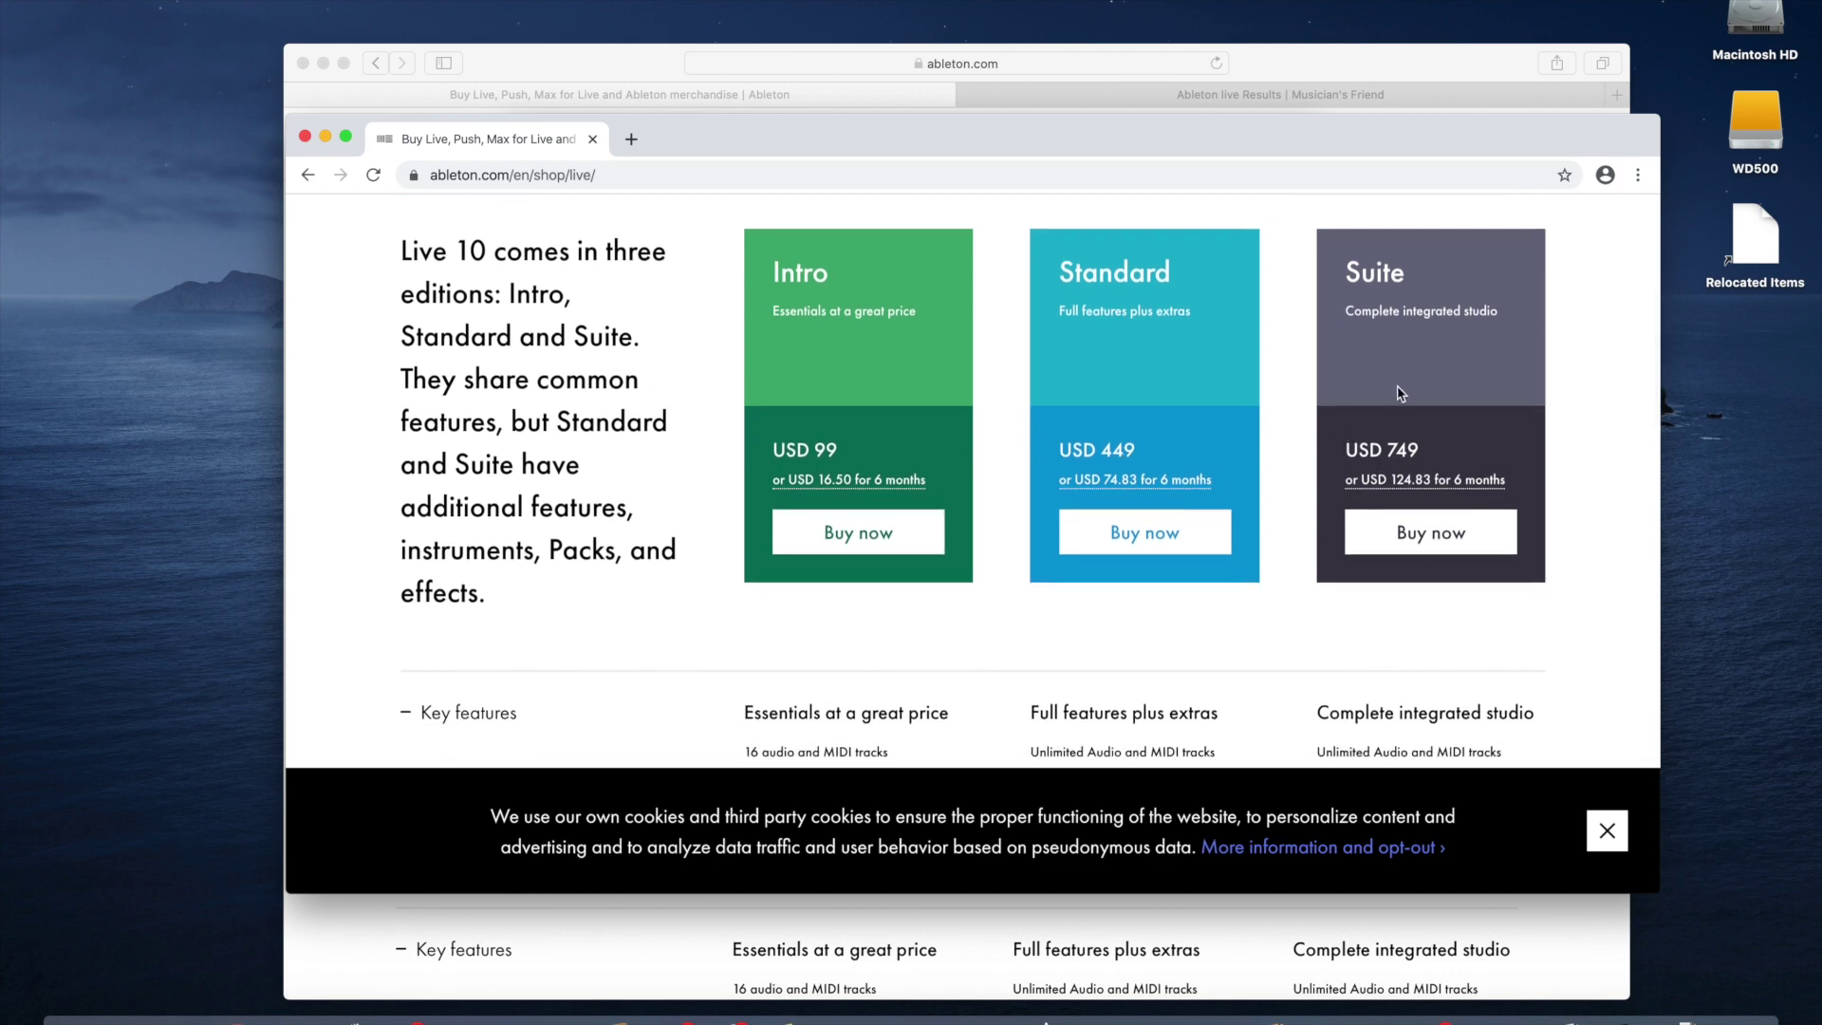
{"action": "scroll", "coordinate": [1438, 375], "scroll_direction": "down", "scroll_amount": 6}
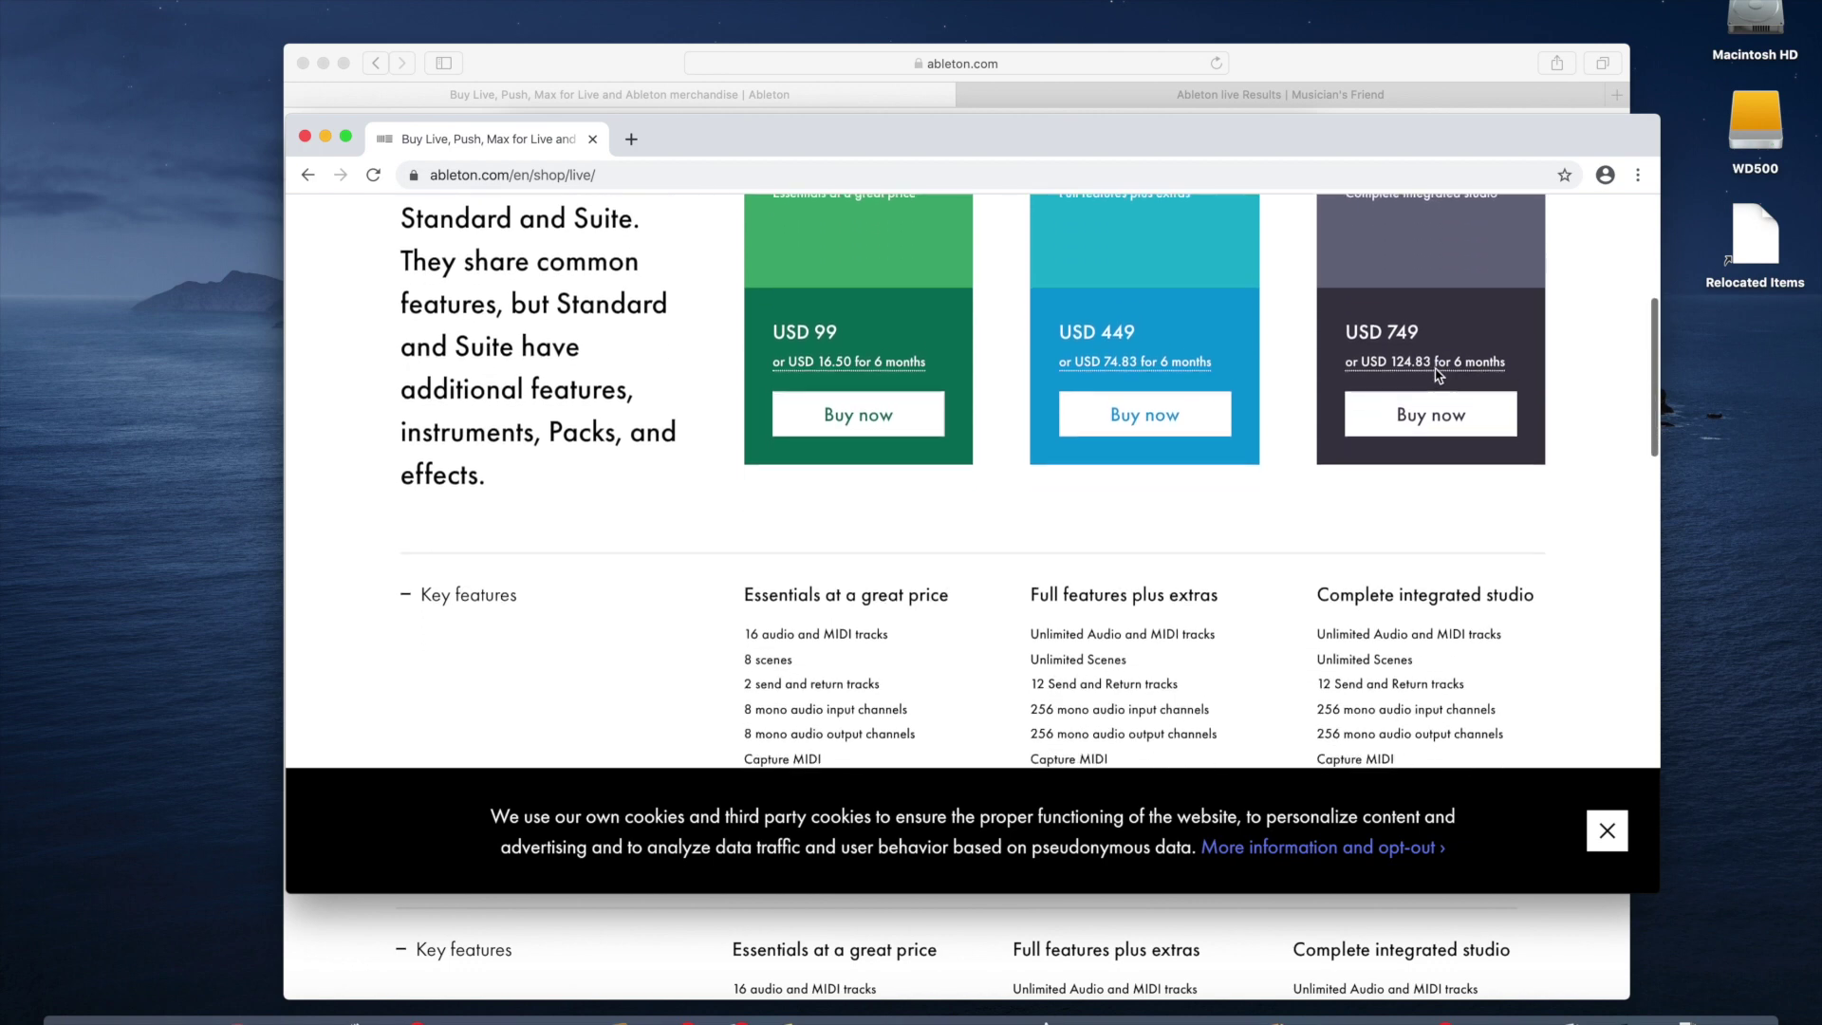
{"action": "scroll", "coordinate": [1438, 375], "scroll_direction": "down", "scroll_amount": 1}
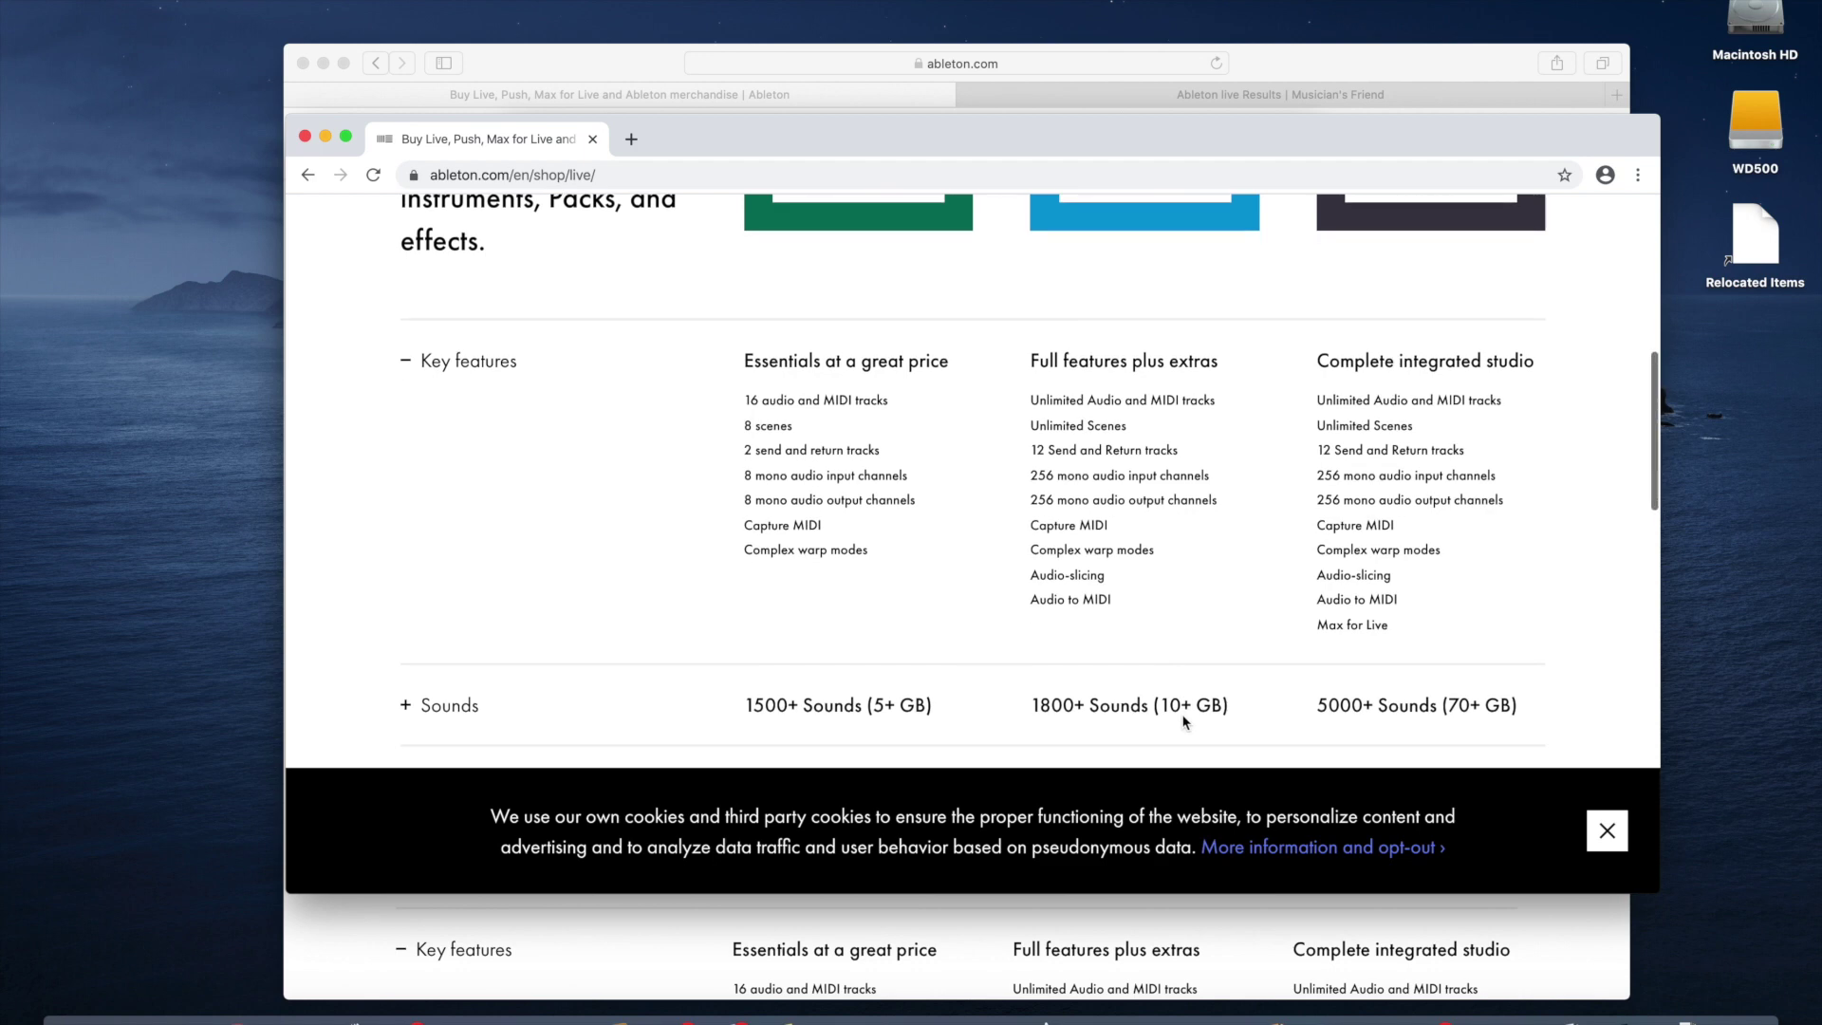
{"action": "scroll", "coordinate": [1183, 723], "scroll_direction": "up", "scroll_amount": 10}
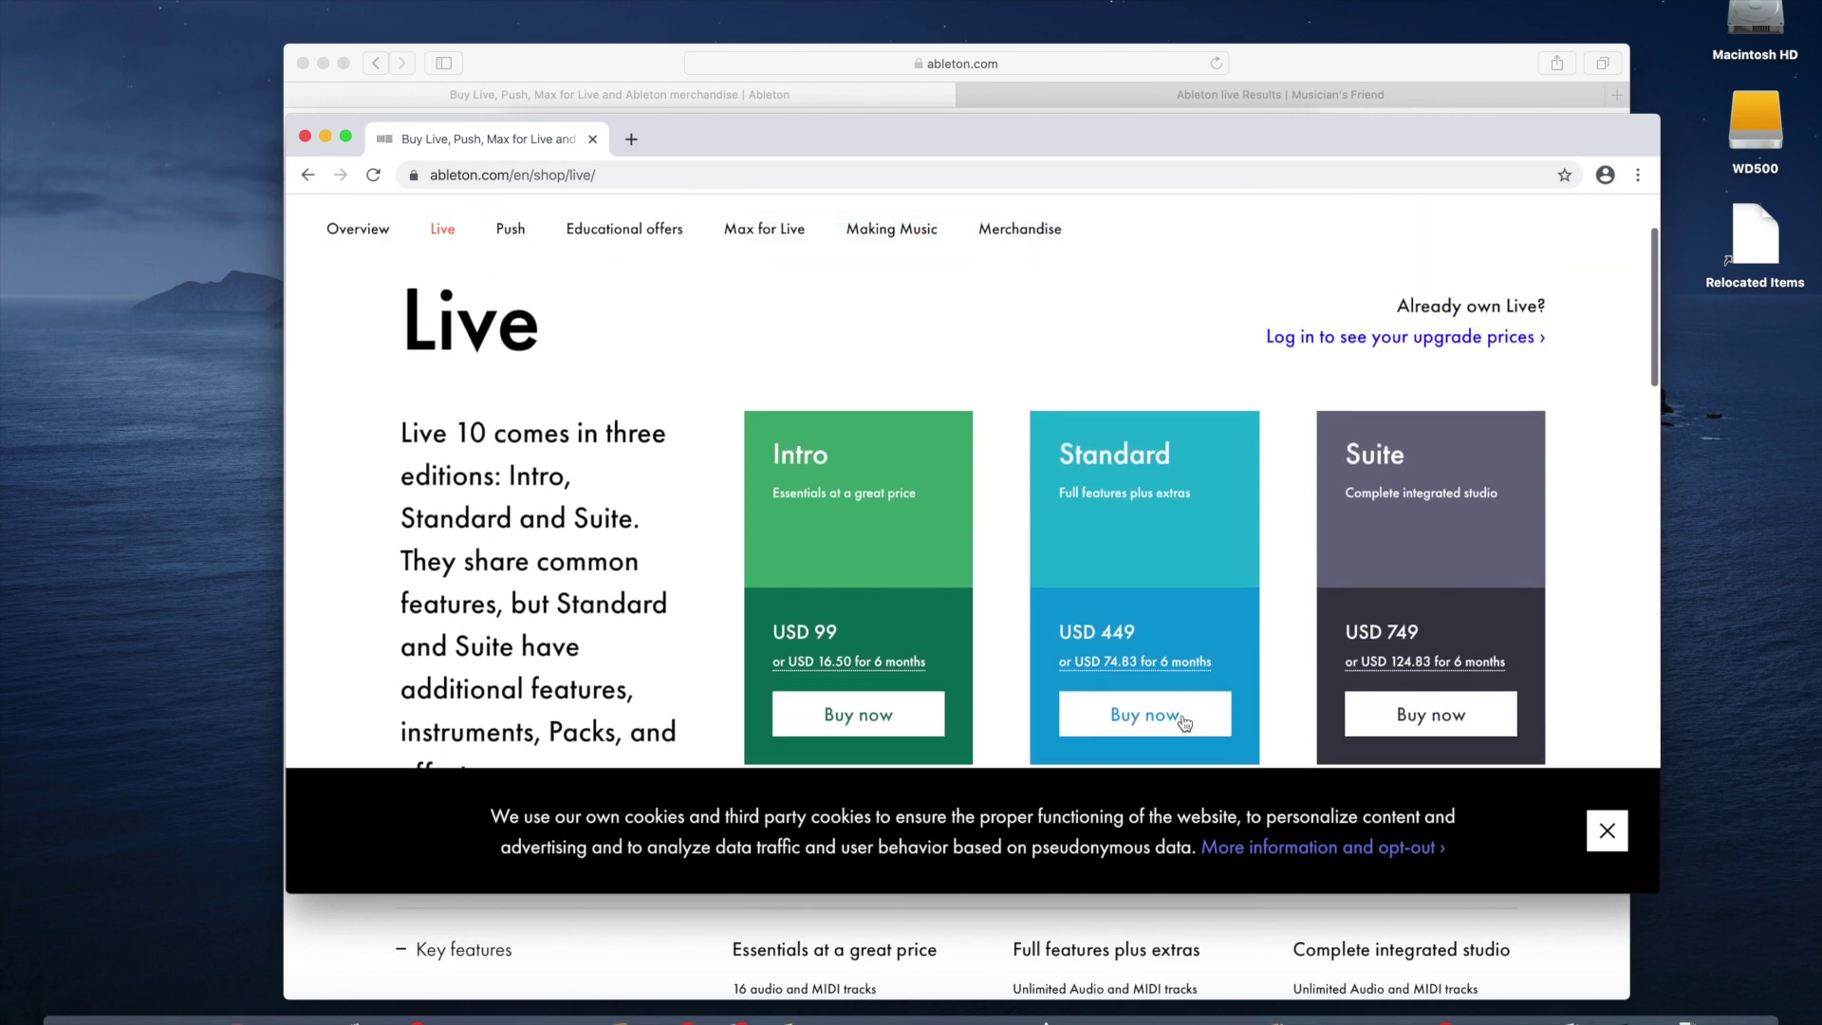
{"action": "scroll", "coordinate": [1183, 719], "scroll_direction": "down", "scroll_amount": 2}
{"action": "scroll", "coordinate": [1183, 715], "scroll_direction": "up", "scroll_amount": 2}
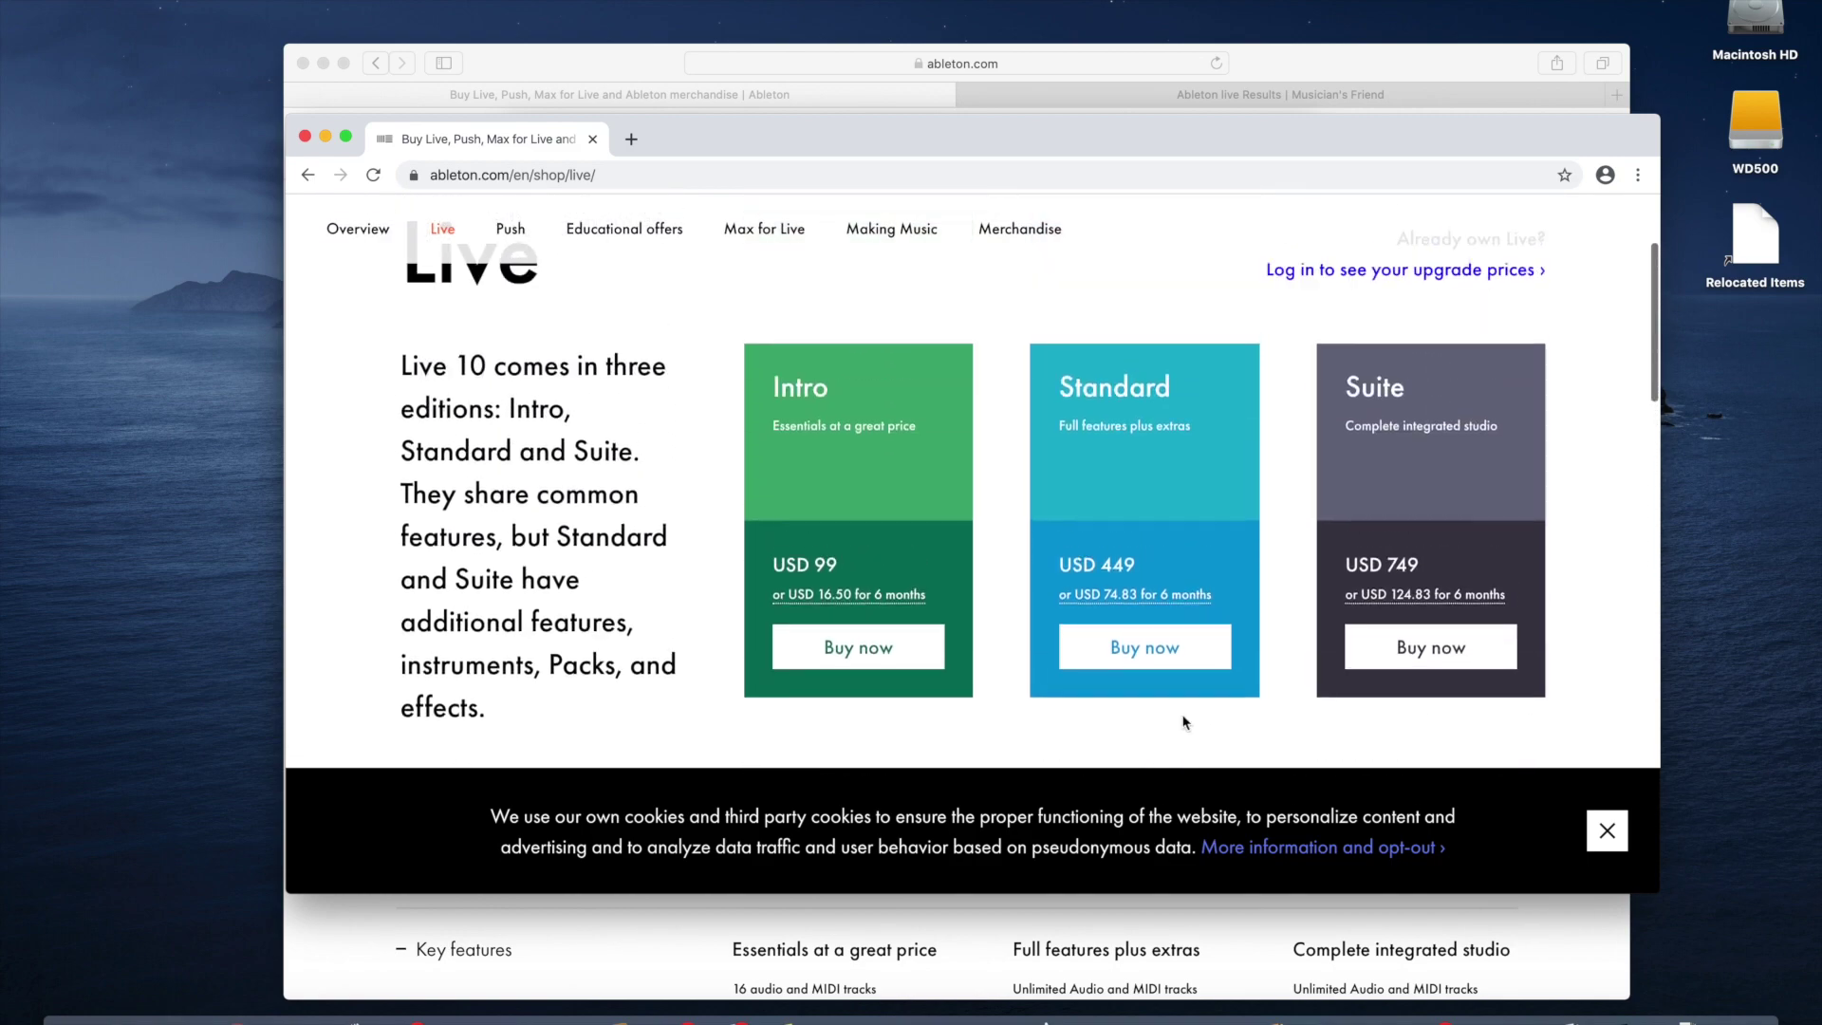
{"action": "scroll", "coordinate": [1183, 719], "scroll_direction": "down", "scroll_amount": 2}
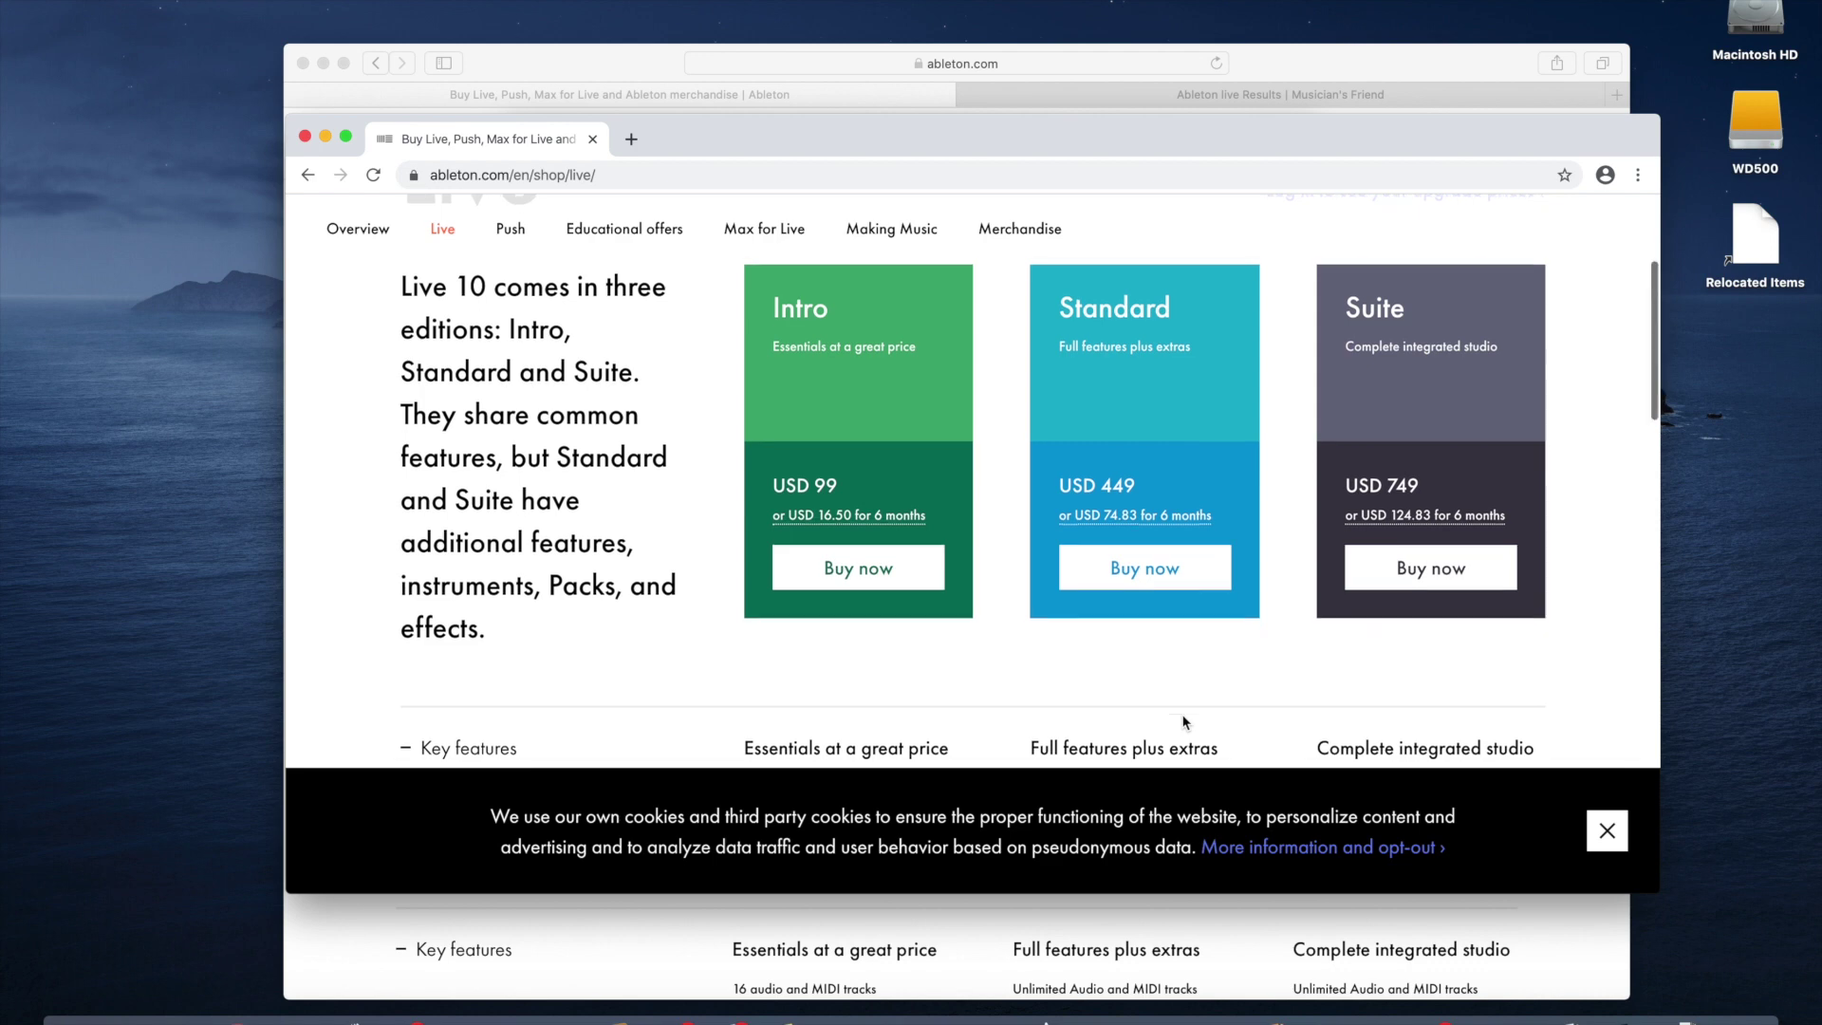
{"action": "scroll", "coordinate": [1185, 617], "scroll_direction": "down", "scroll_amount": 3}
{"action": "scroll", "coordinate": [1184, 617], "scroll_direction": "up", "scroll_amount": 3}
{"action": "scroll", "coordinate": [1386, 541], "scroll_direction": "down", "scroll_amount": 5}
{"action": "scroll", "coordinate": [1387, 657], "scroll_direction": "down", "scroll_amount": 4}
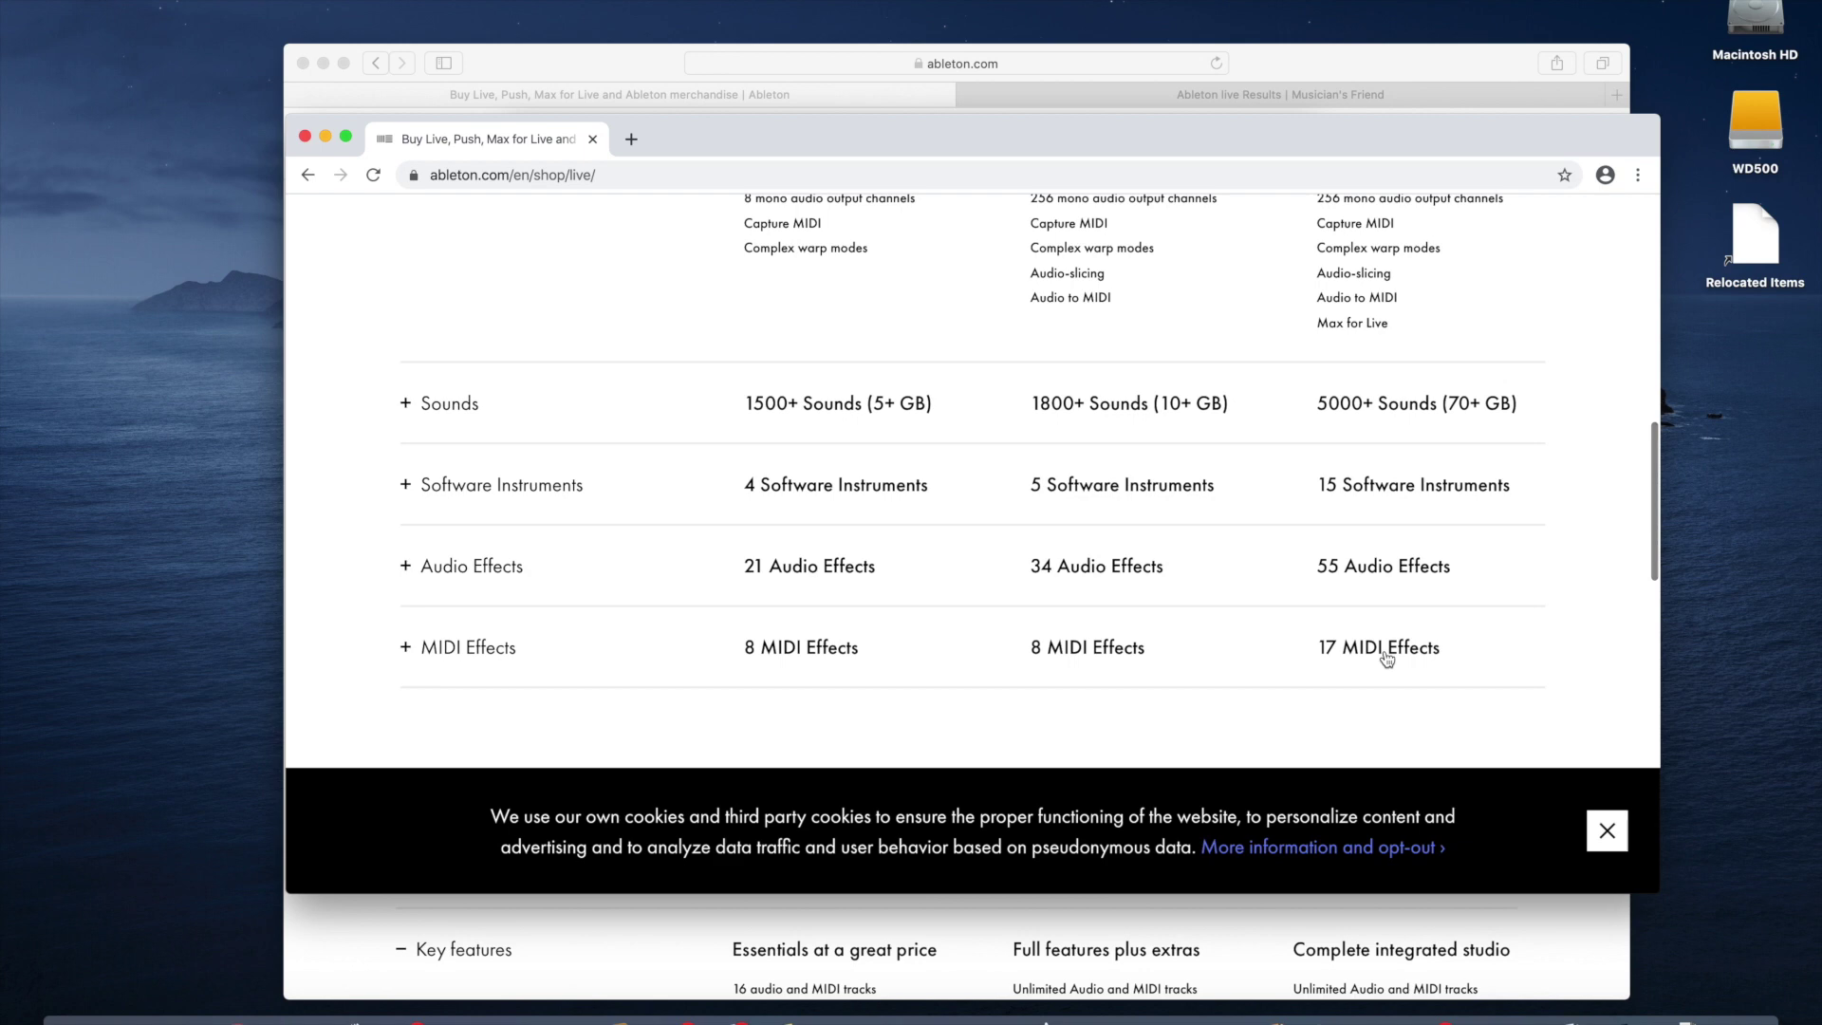
{"action": "scroll", "coordinate": [1387, 657], "scroll_direction": "up", "scroll_amount": 3}
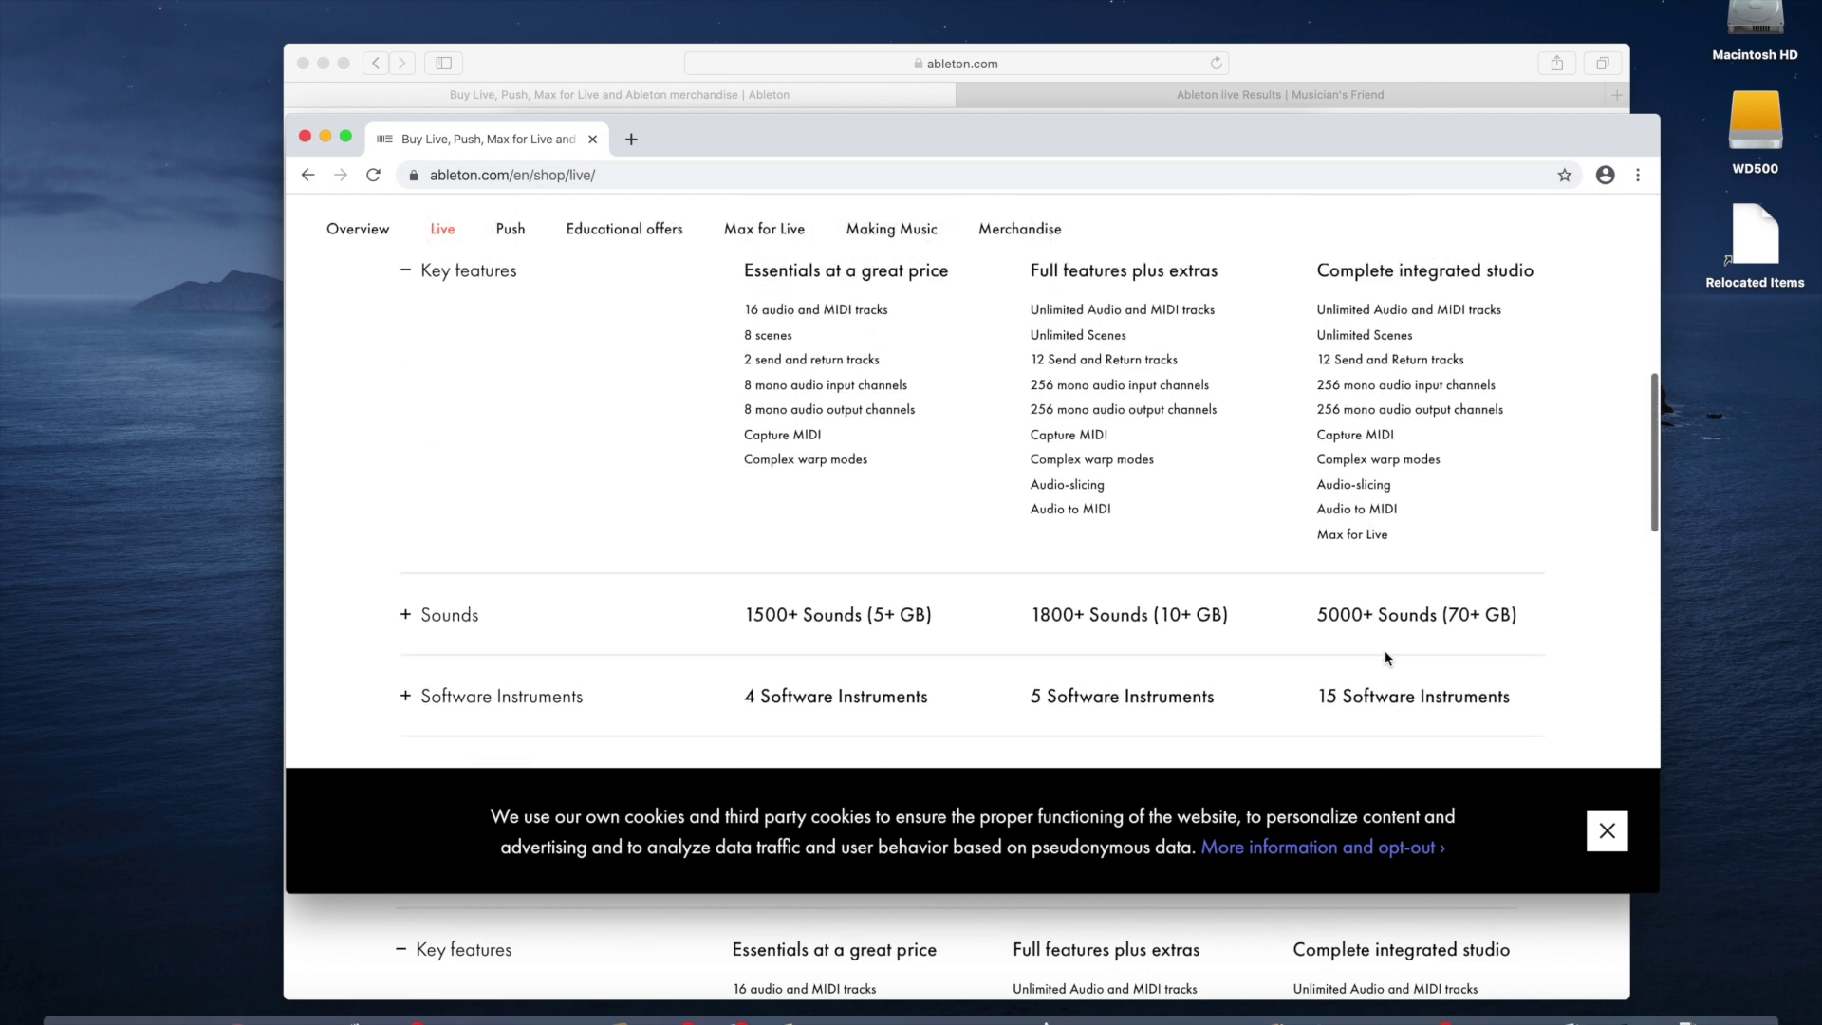
{"action": "scroll", "coordinate": [1387, 657], "scroll_direction": "down", "scroll_amount": 3}
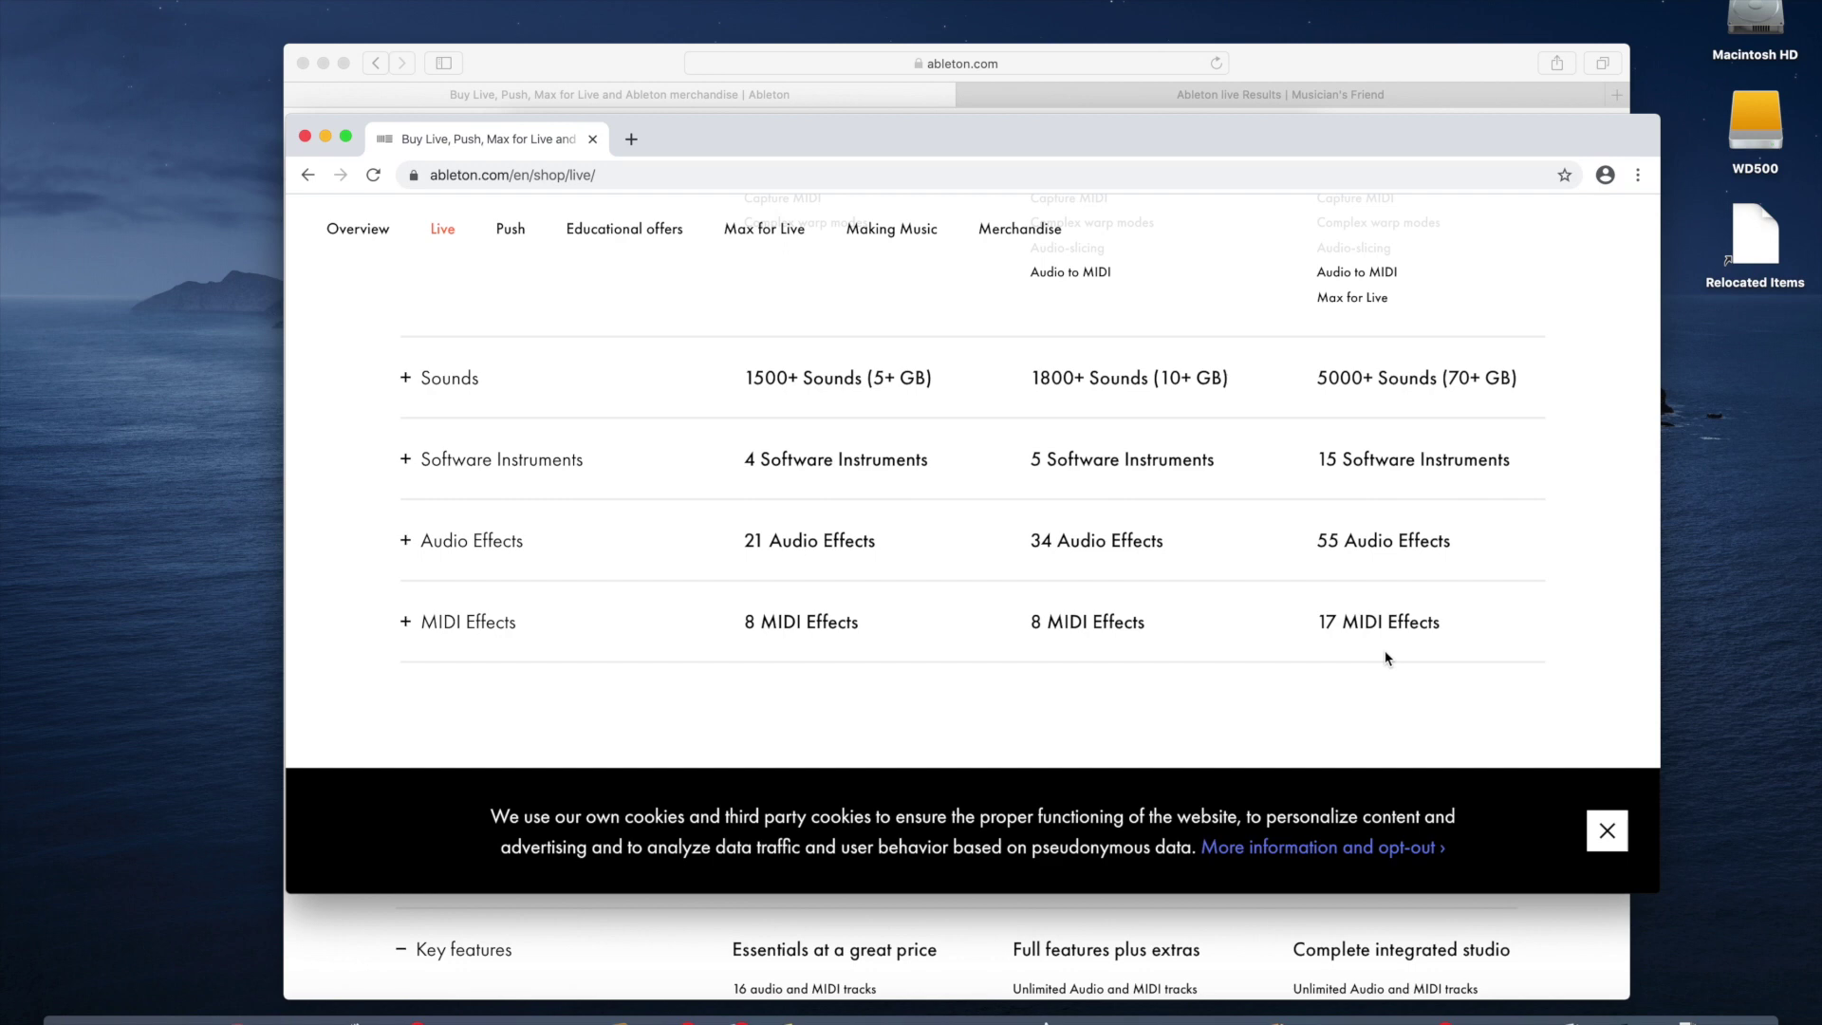
{"action": "scroll", "coordinate": [918, 532], "scroll_direction": "up", "scroll_amount": 3}
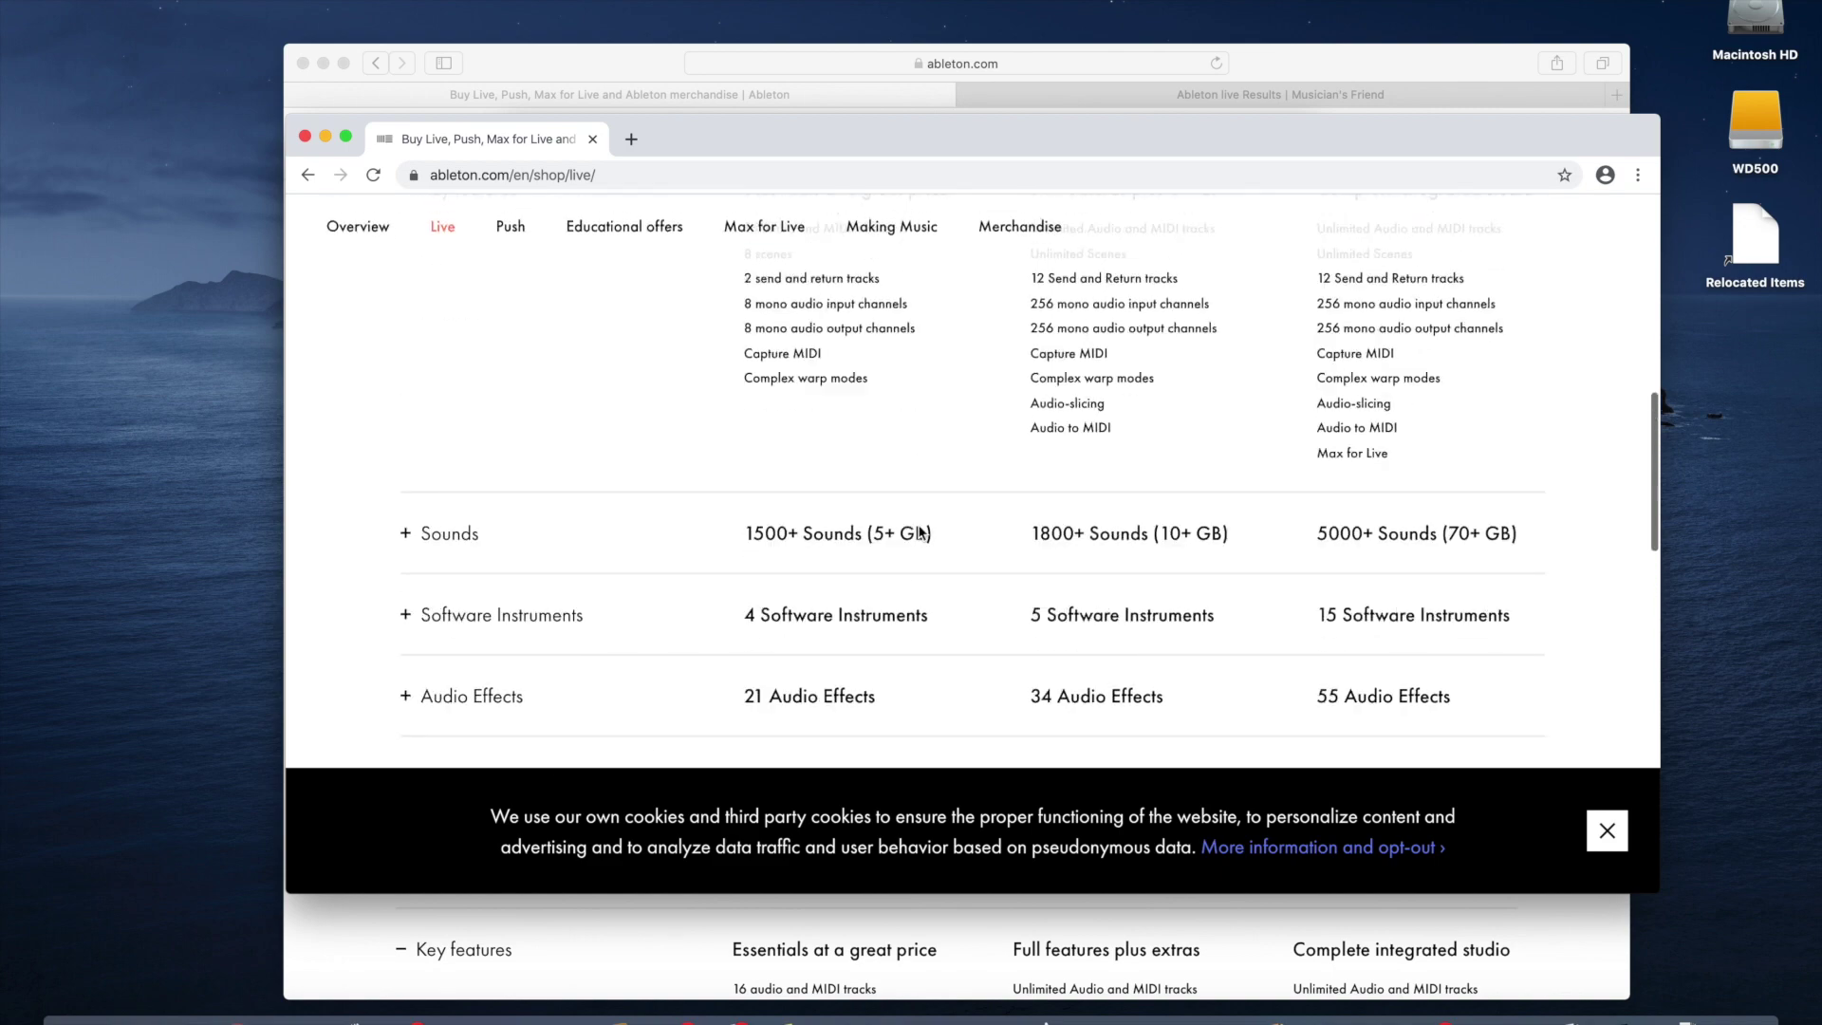
{"action": "scroll", "coordinate": [919, 530], "scroll_direction": "up", "scroll_amount": 10}
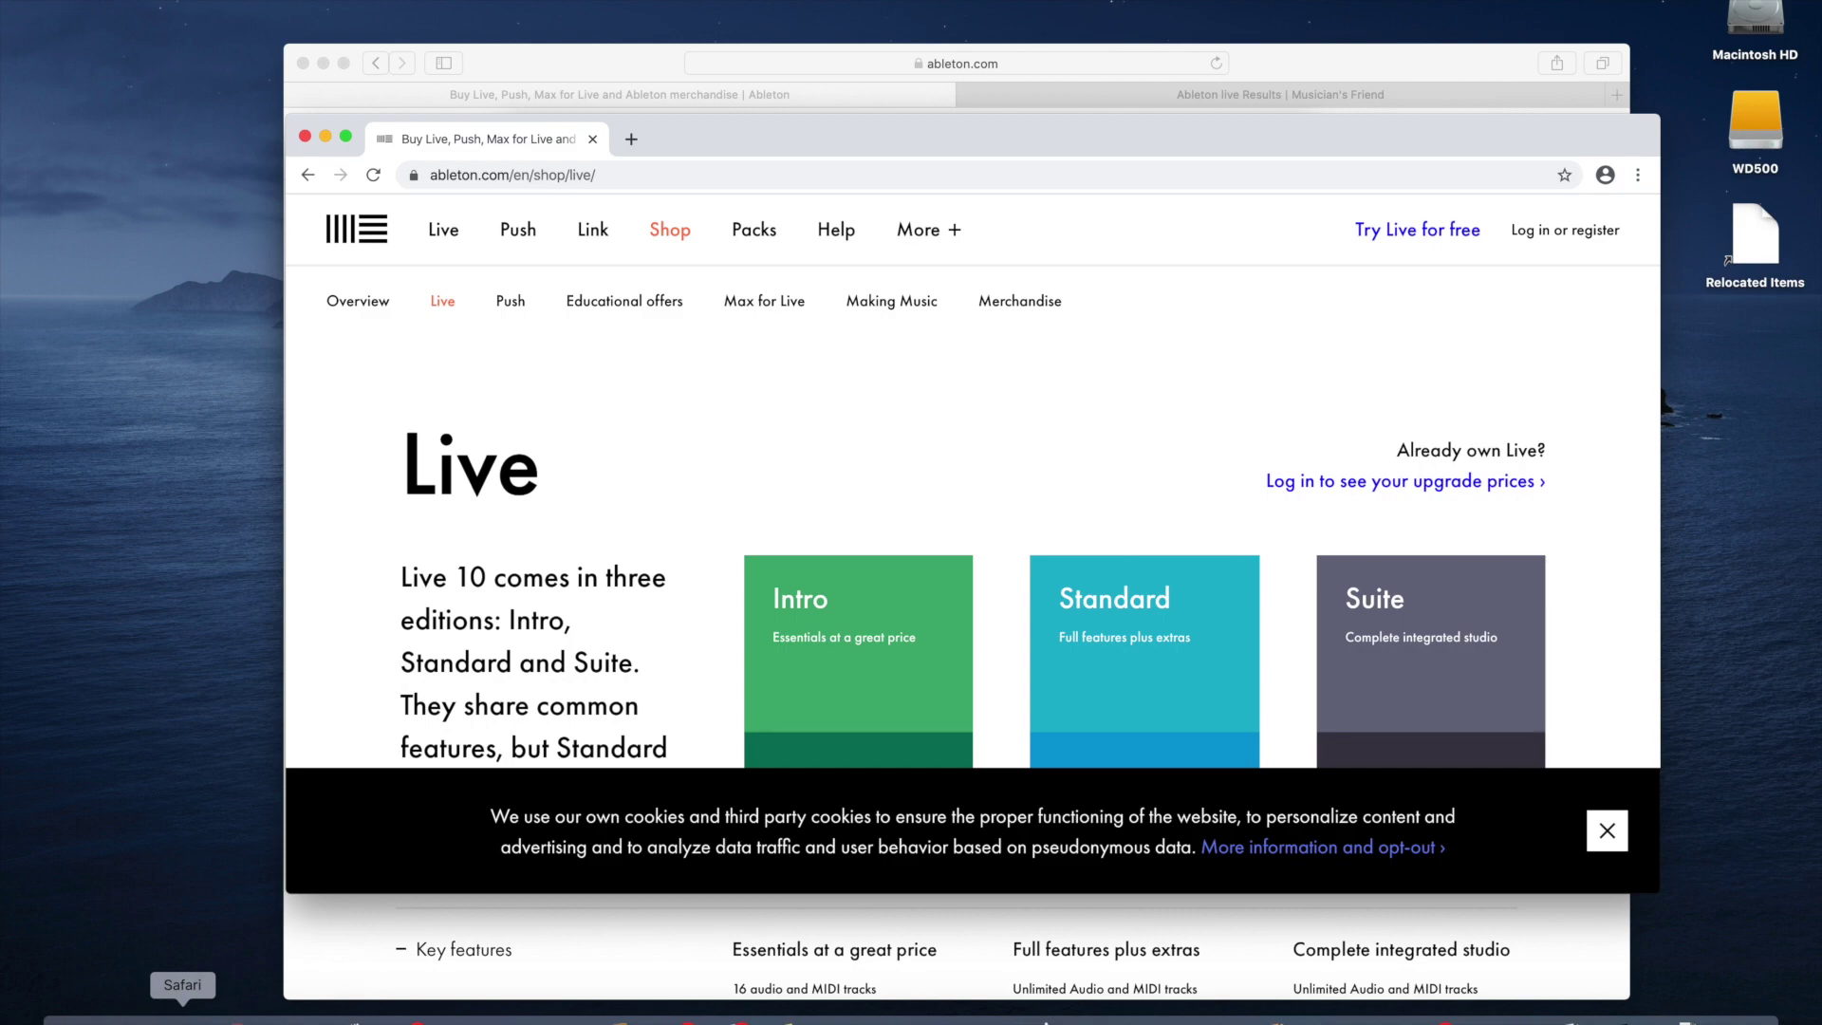
Bring up the Musician's Friend 'Ableton live' results, scroll through their prices, and return to the top
{"action": "left_click", "coordinate": [182, 1018]}
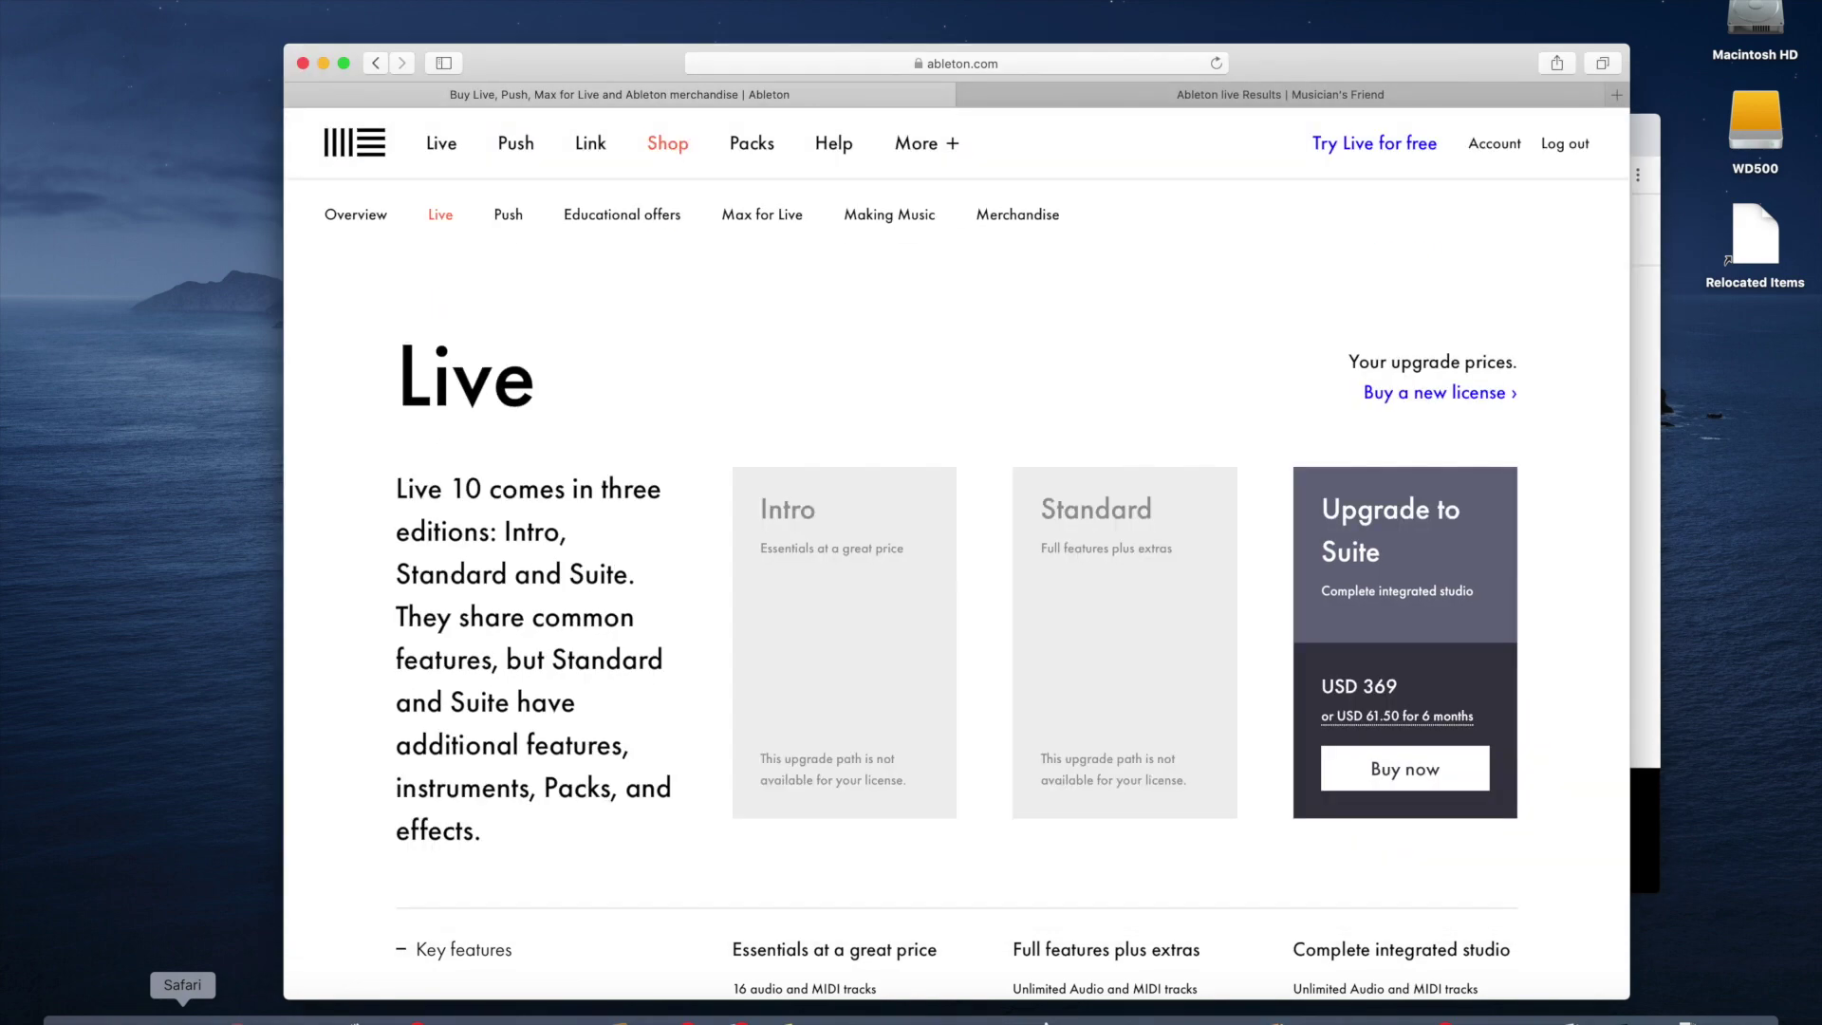
{"action": "left_click", "coordinate": [1303, 99]}
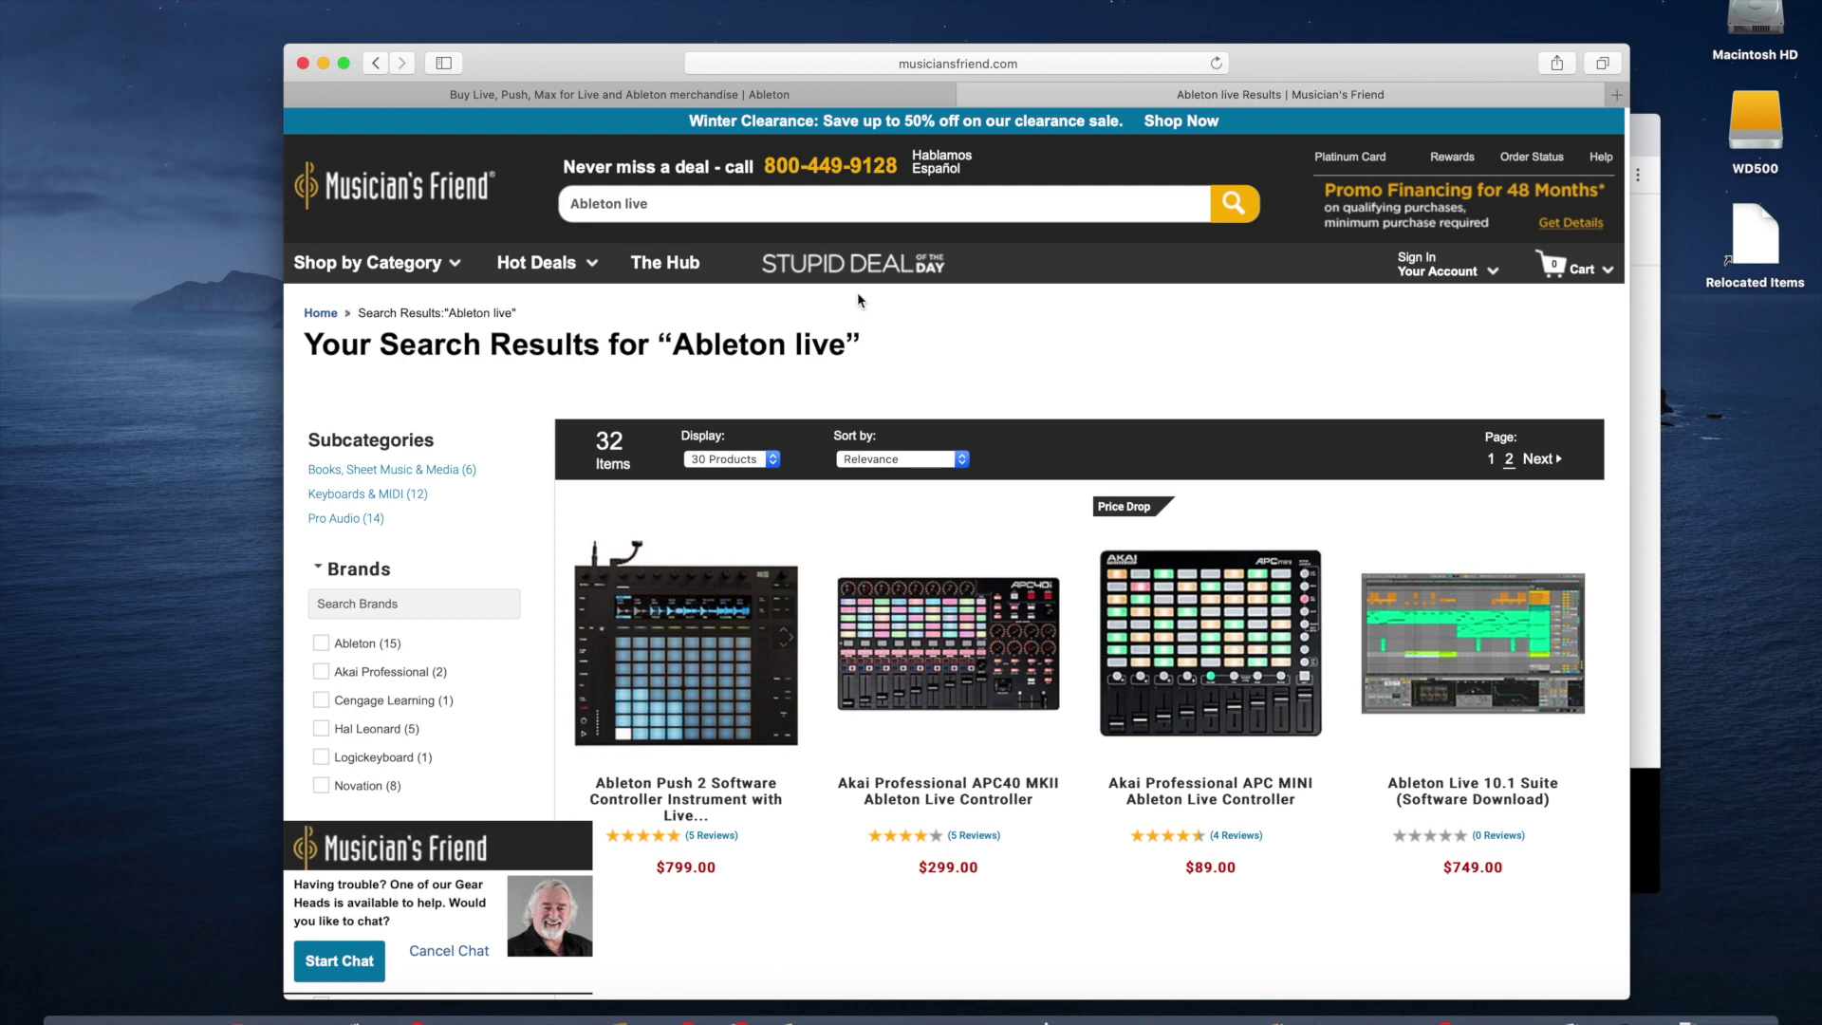
{"action": "left_click", "coordinate": [649, 203]}
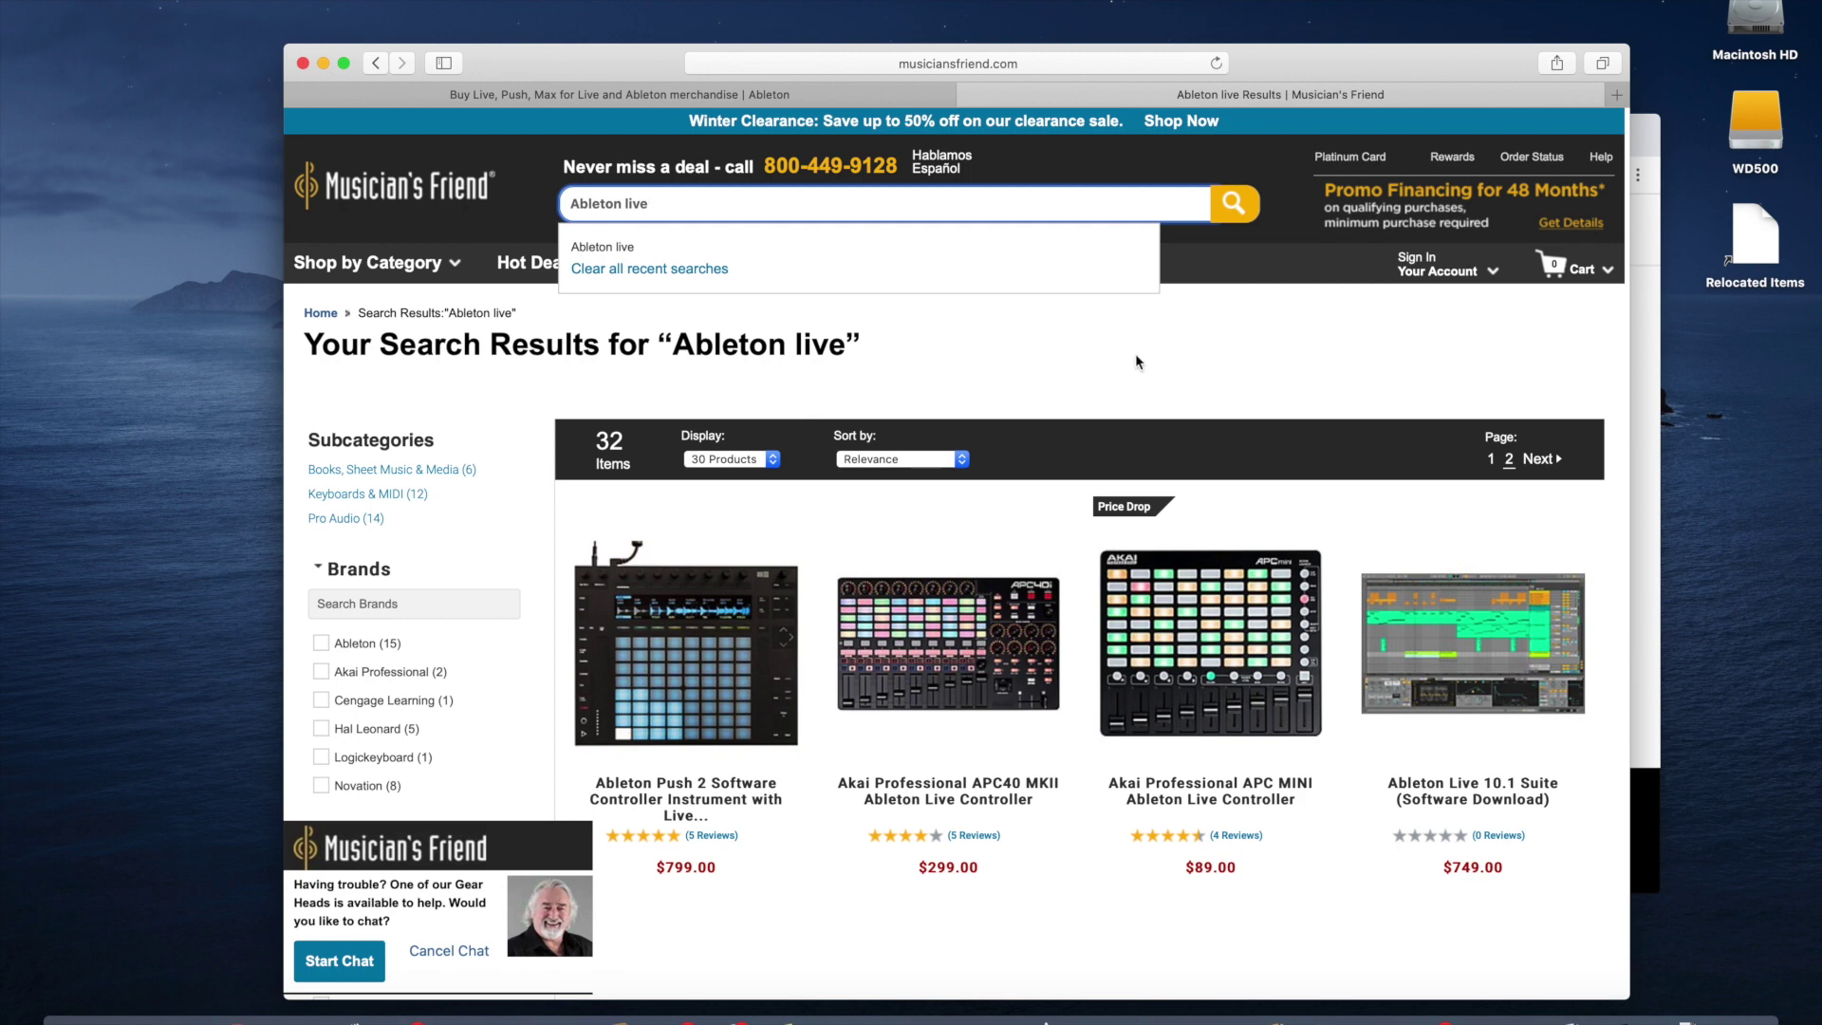
{"action": "scroll", "coordinate": [1163, 384], "scroll_direction": "down", "scroll_amount": 5}
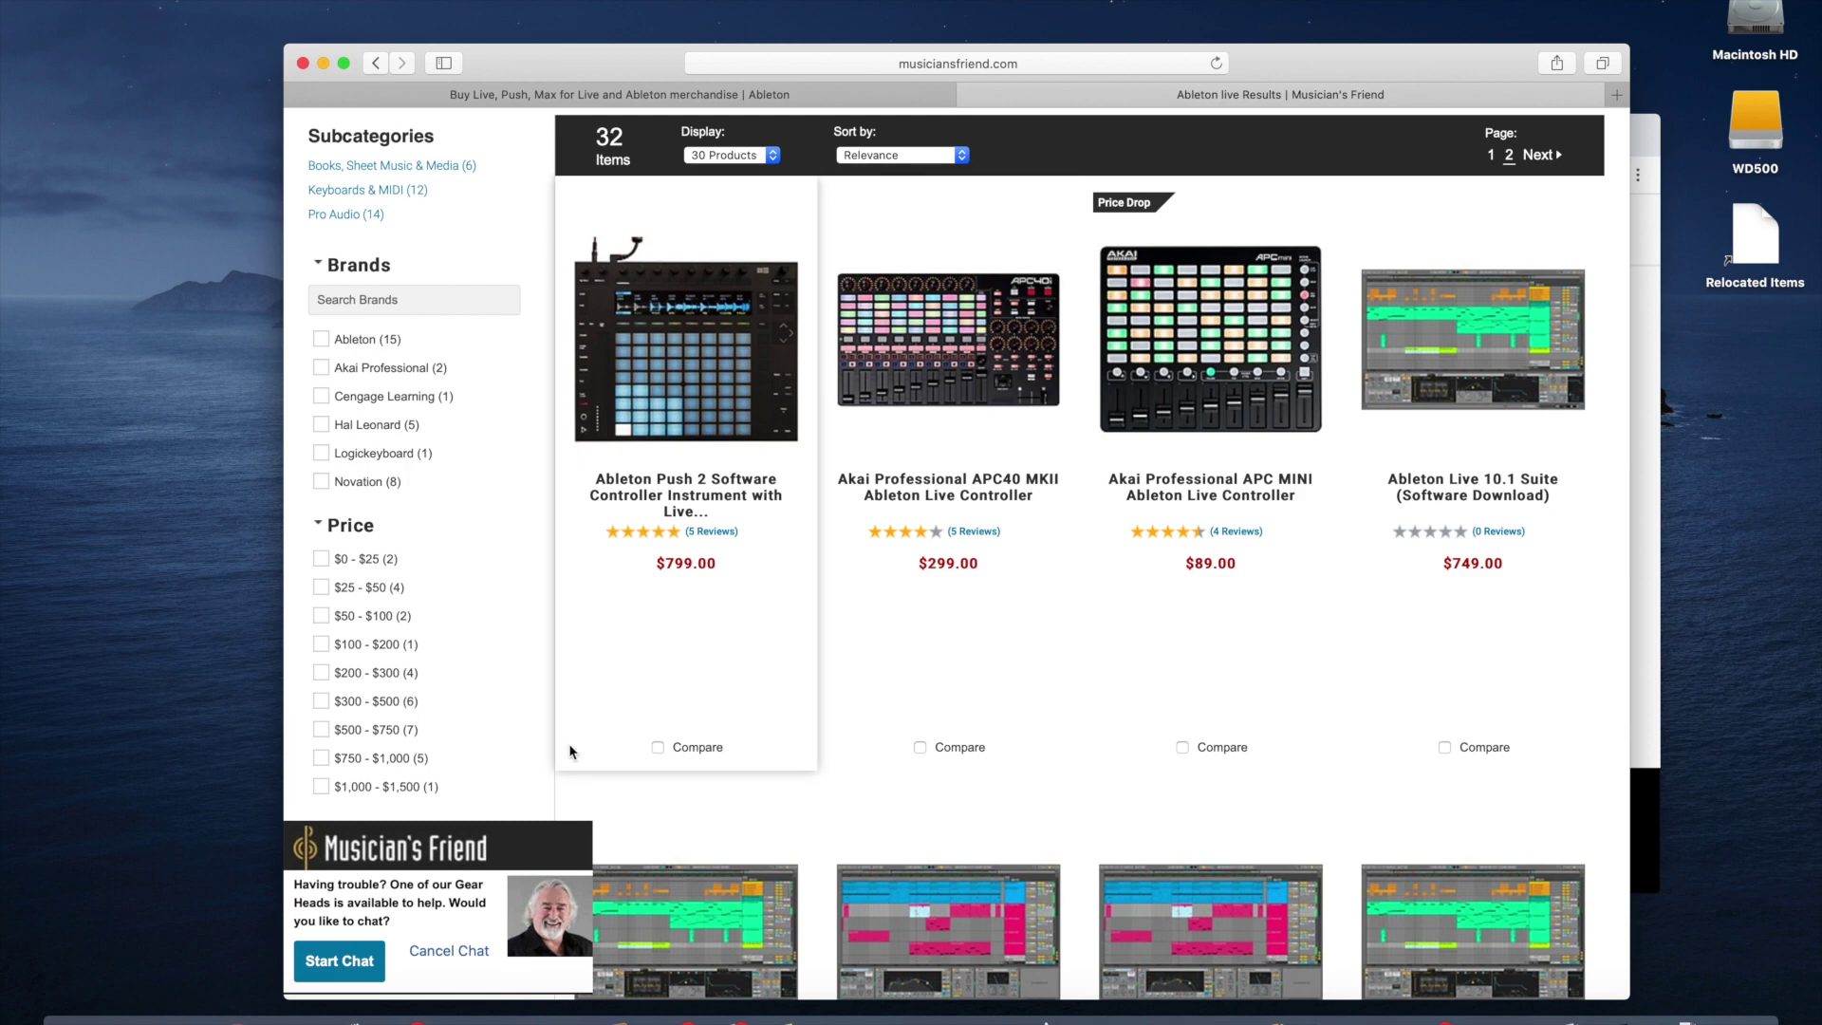
{"action": "scroll", "coordinate": [569, 751], "scroll_direction": "down", "scroll_amount": 5}
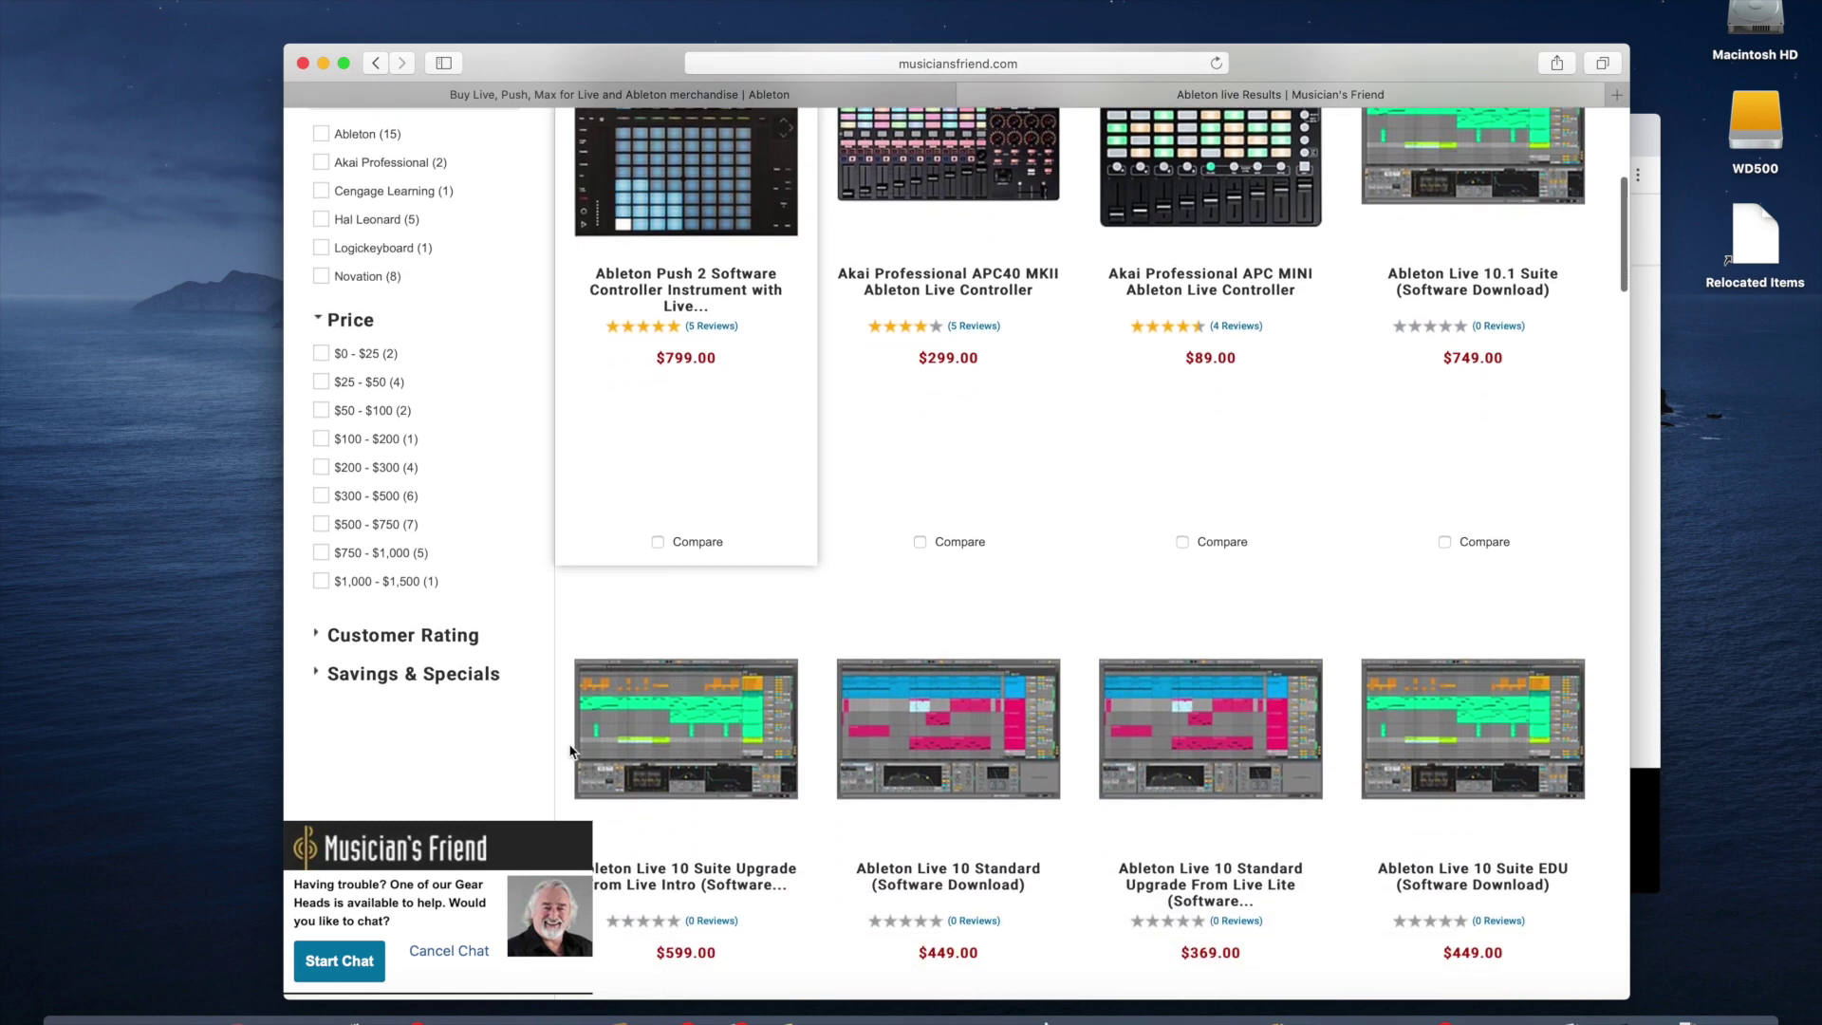
{"action": "scroll", "coordinate": [572, 753], "scroll_direction": "down", "scroll_amount": 4}
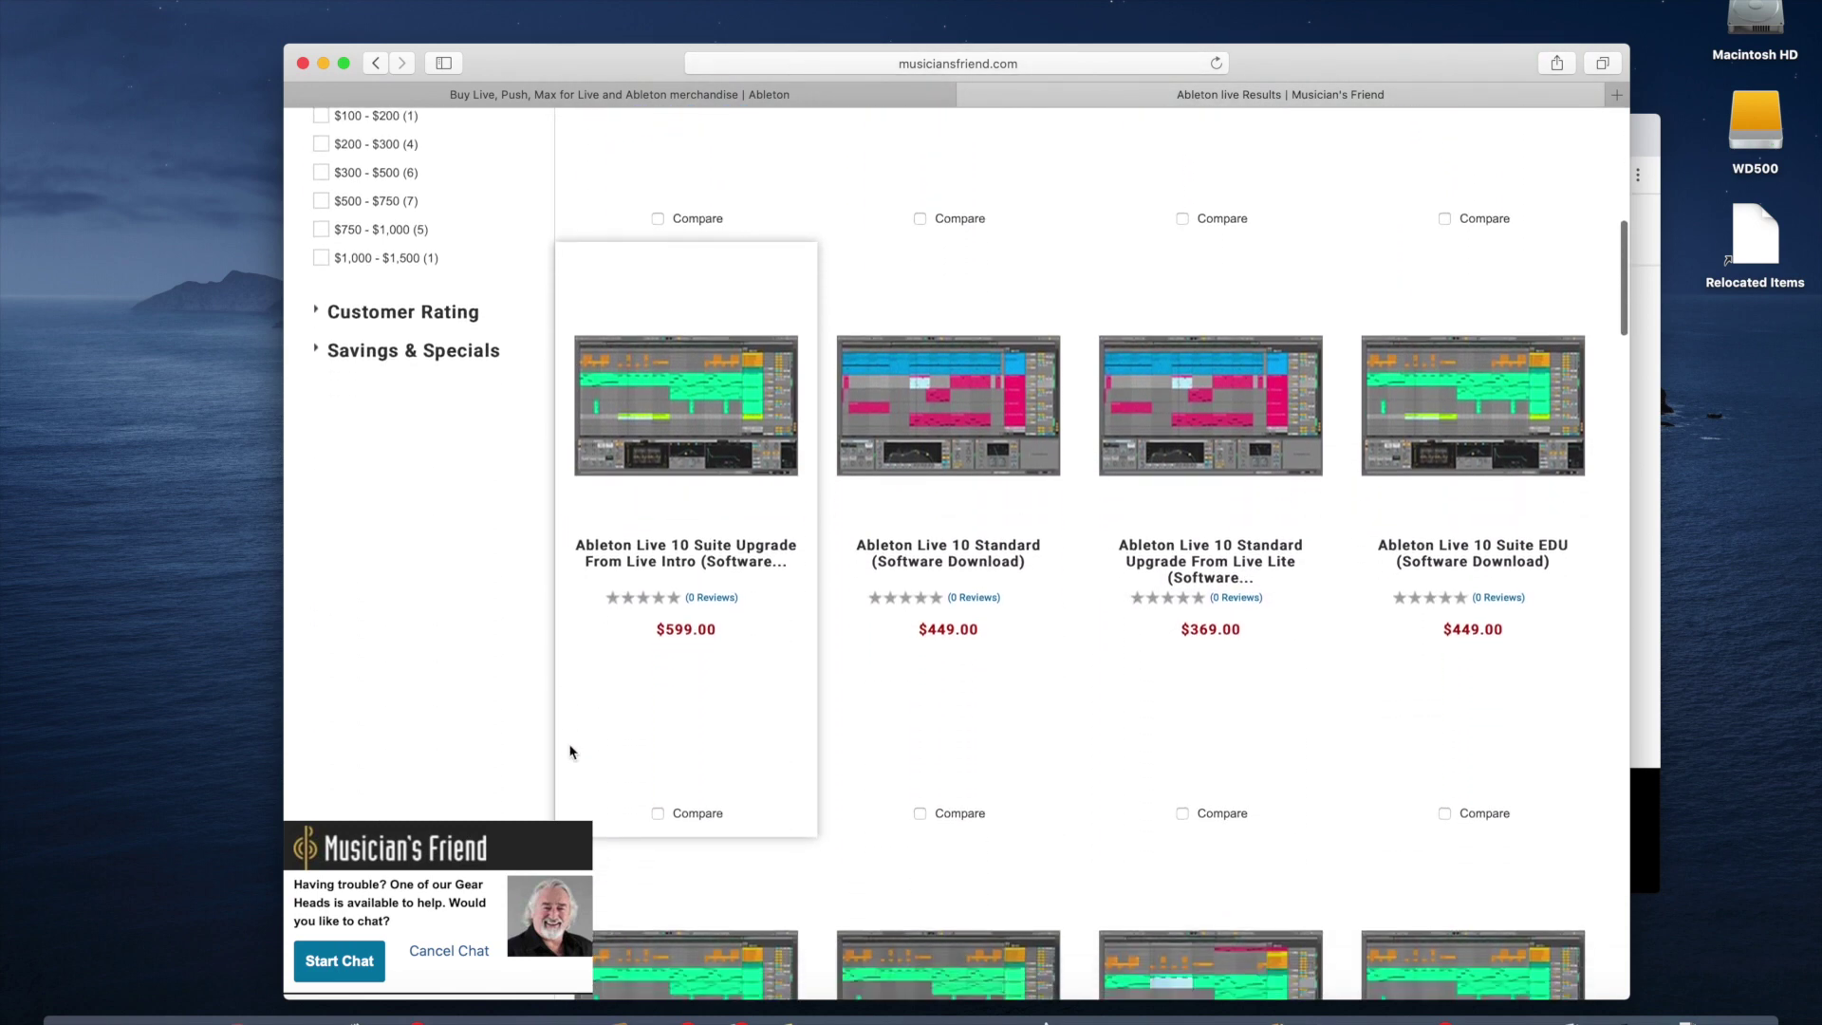
{"action": "scroll", "coordinate": [993, 714], "scroll_direction": "down", "scroll_amount": 8}
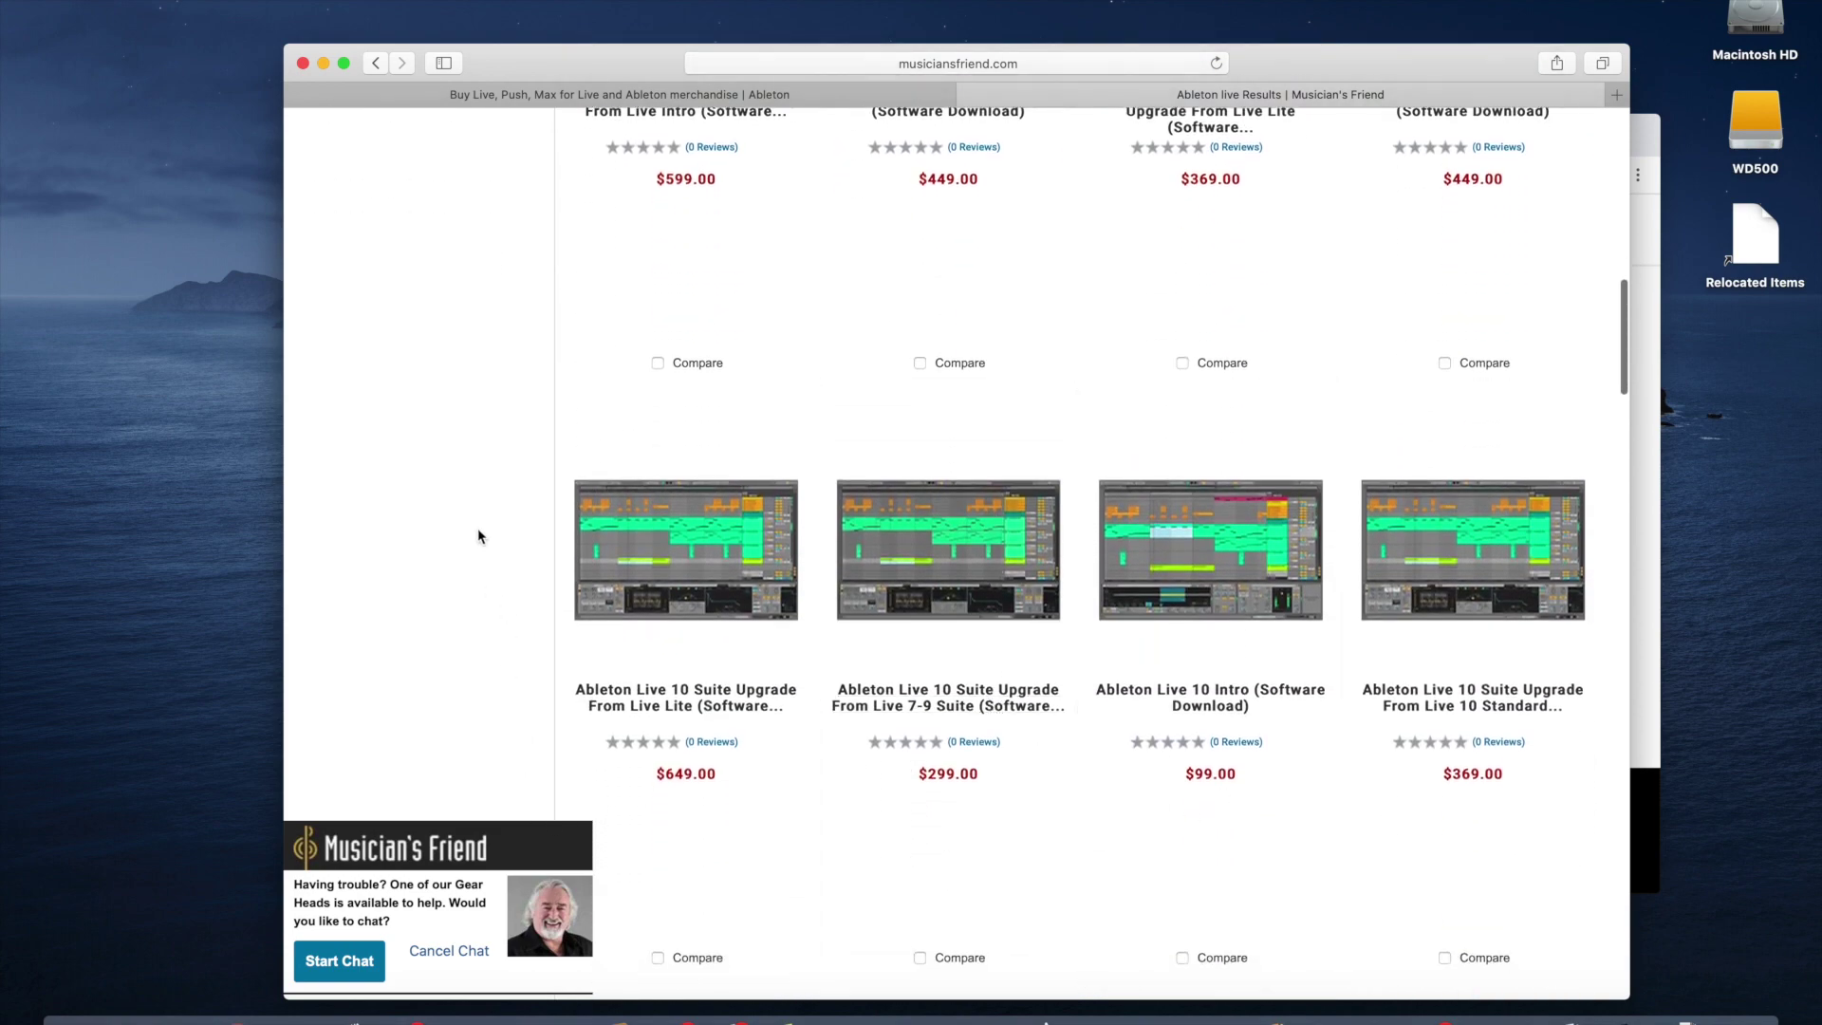
{"action": "scroll", "coordinate": [477, 528], "scroll_direction": "up", "scroll_amount": 15}
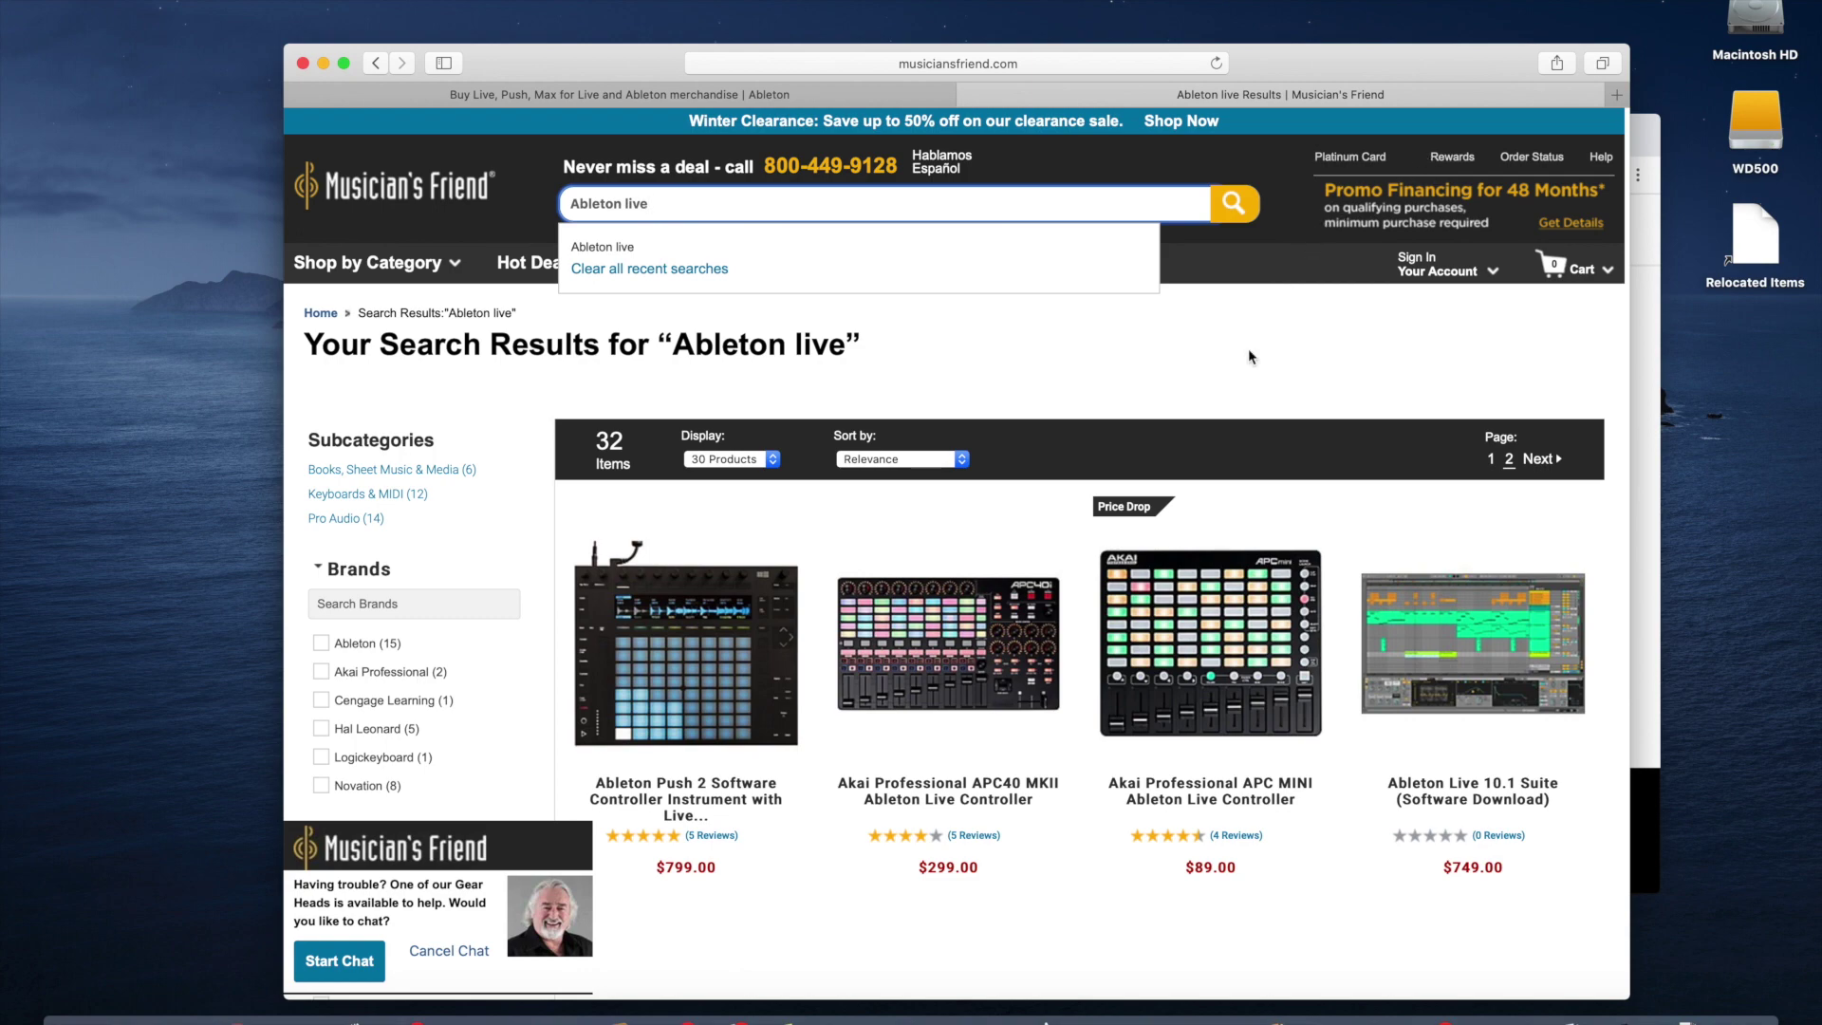
{"action": "scroll", "coordinate": [1249, 351], "scroll_direction": "down", "scroll_amount": 5}
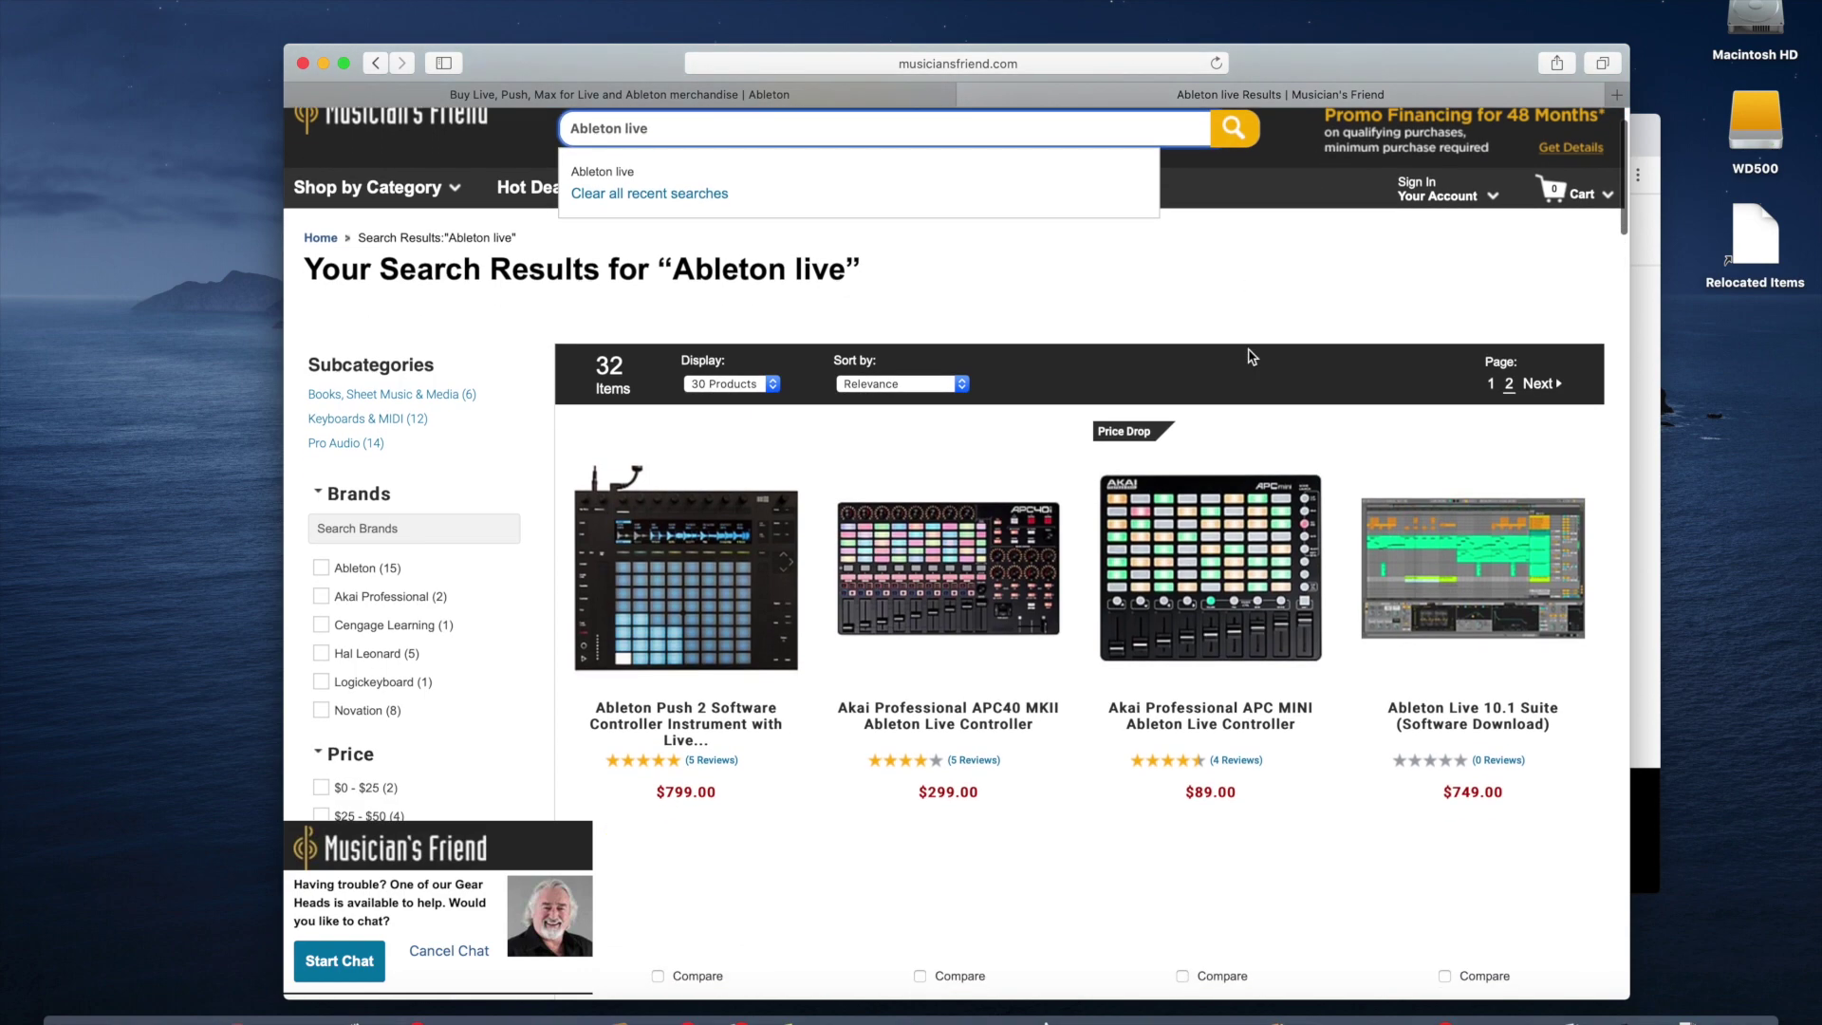
{"action": "scroll", "coordinate": [1249, 356], "scroll_direction": "up", "scroll_amount": 6}
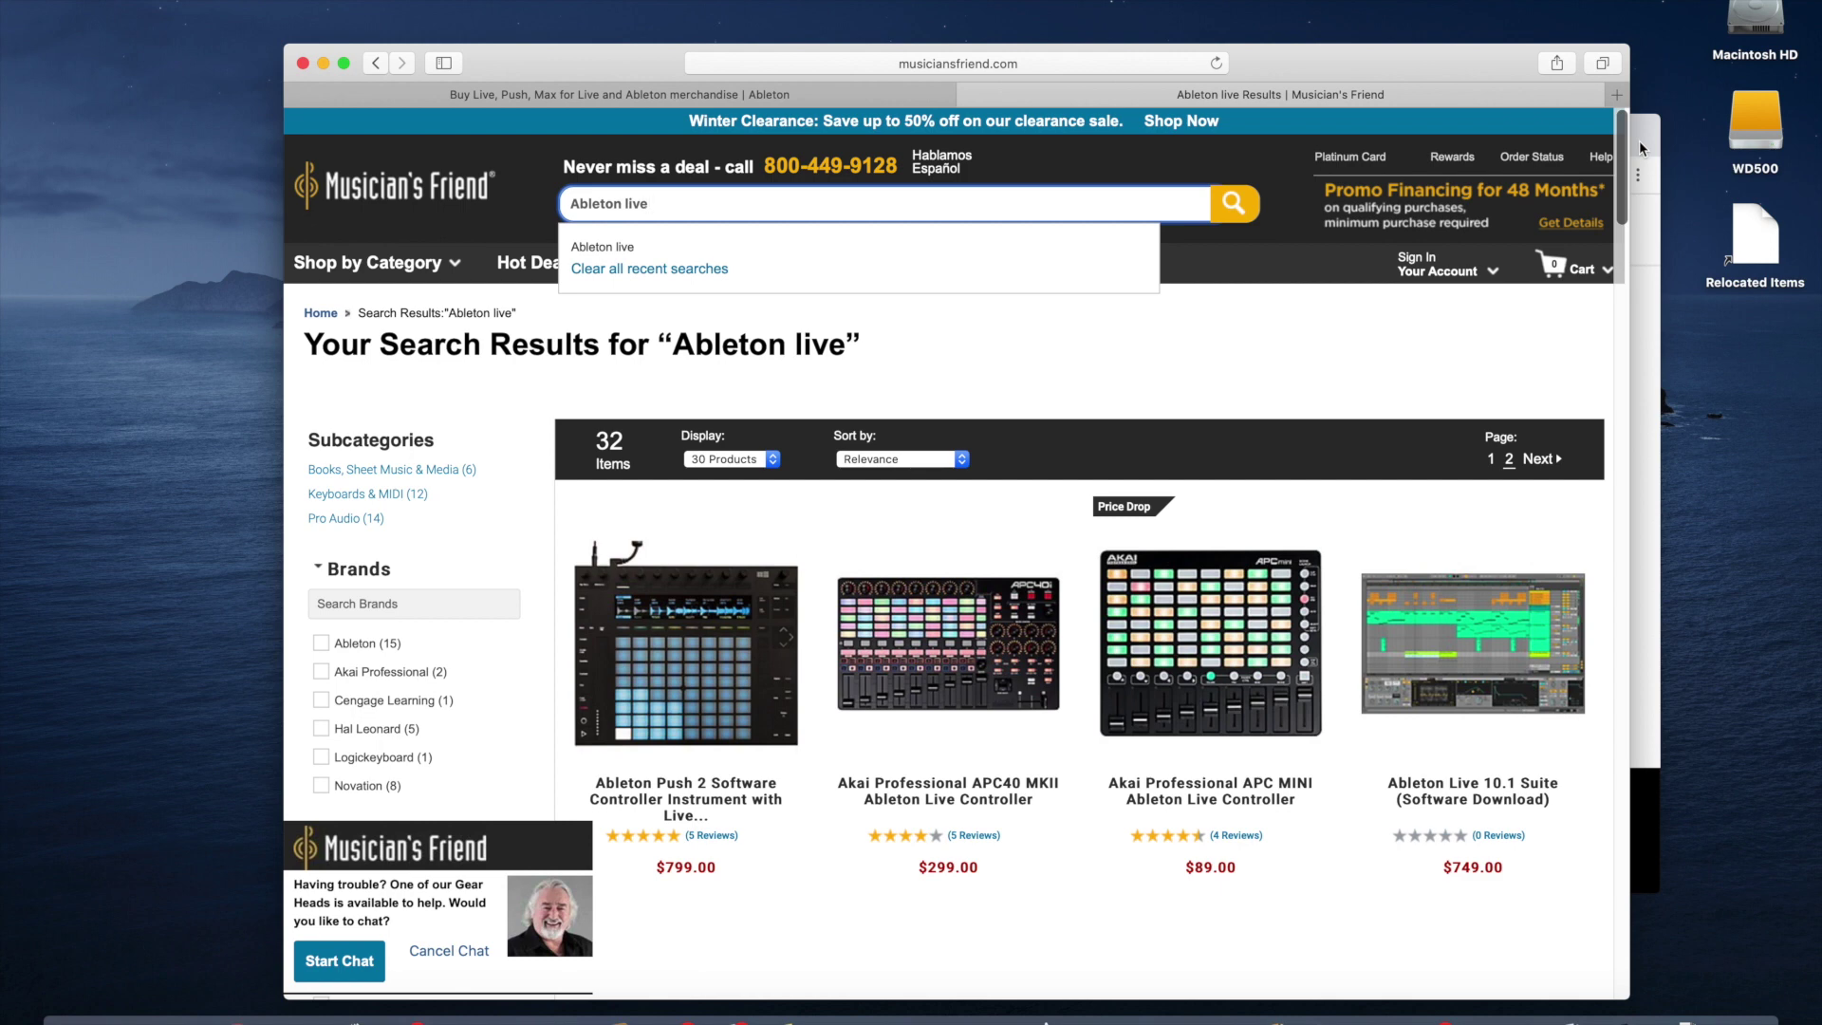
{"action": "left_click", "coordinate": [579, 96]}
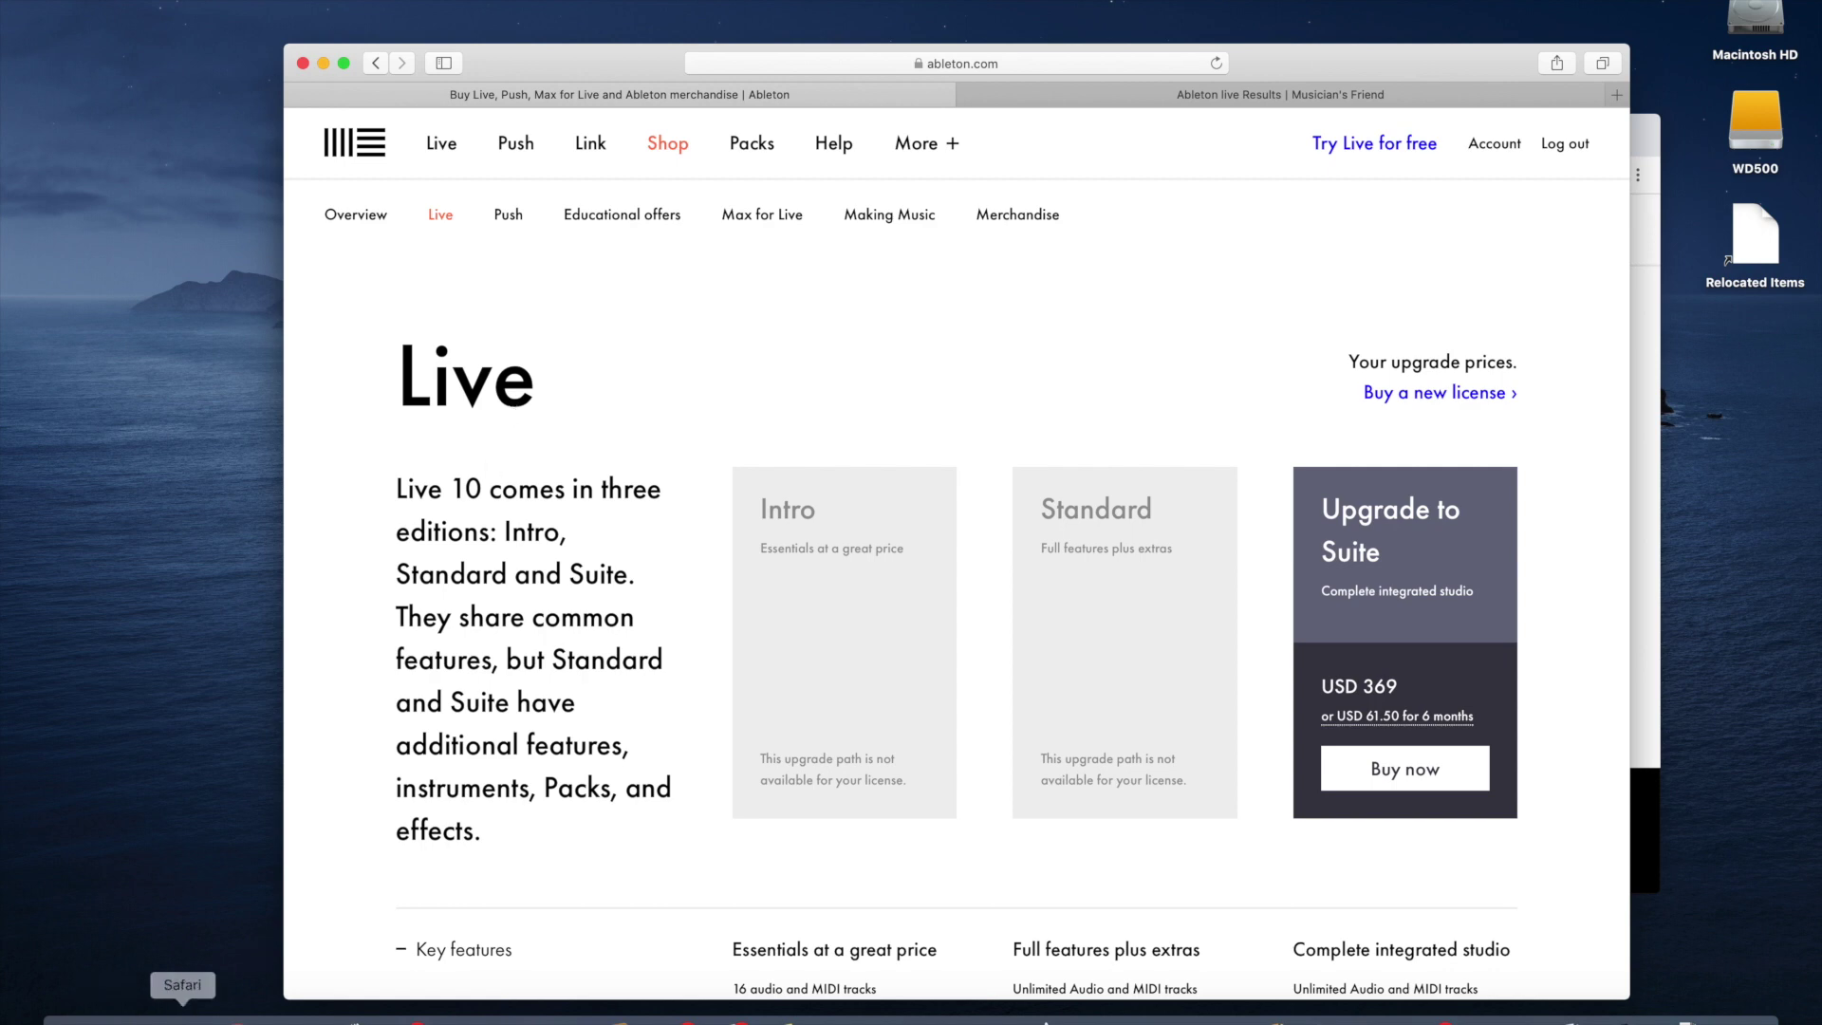
{"action": "left_click", "coordinate": [244, 1015]}
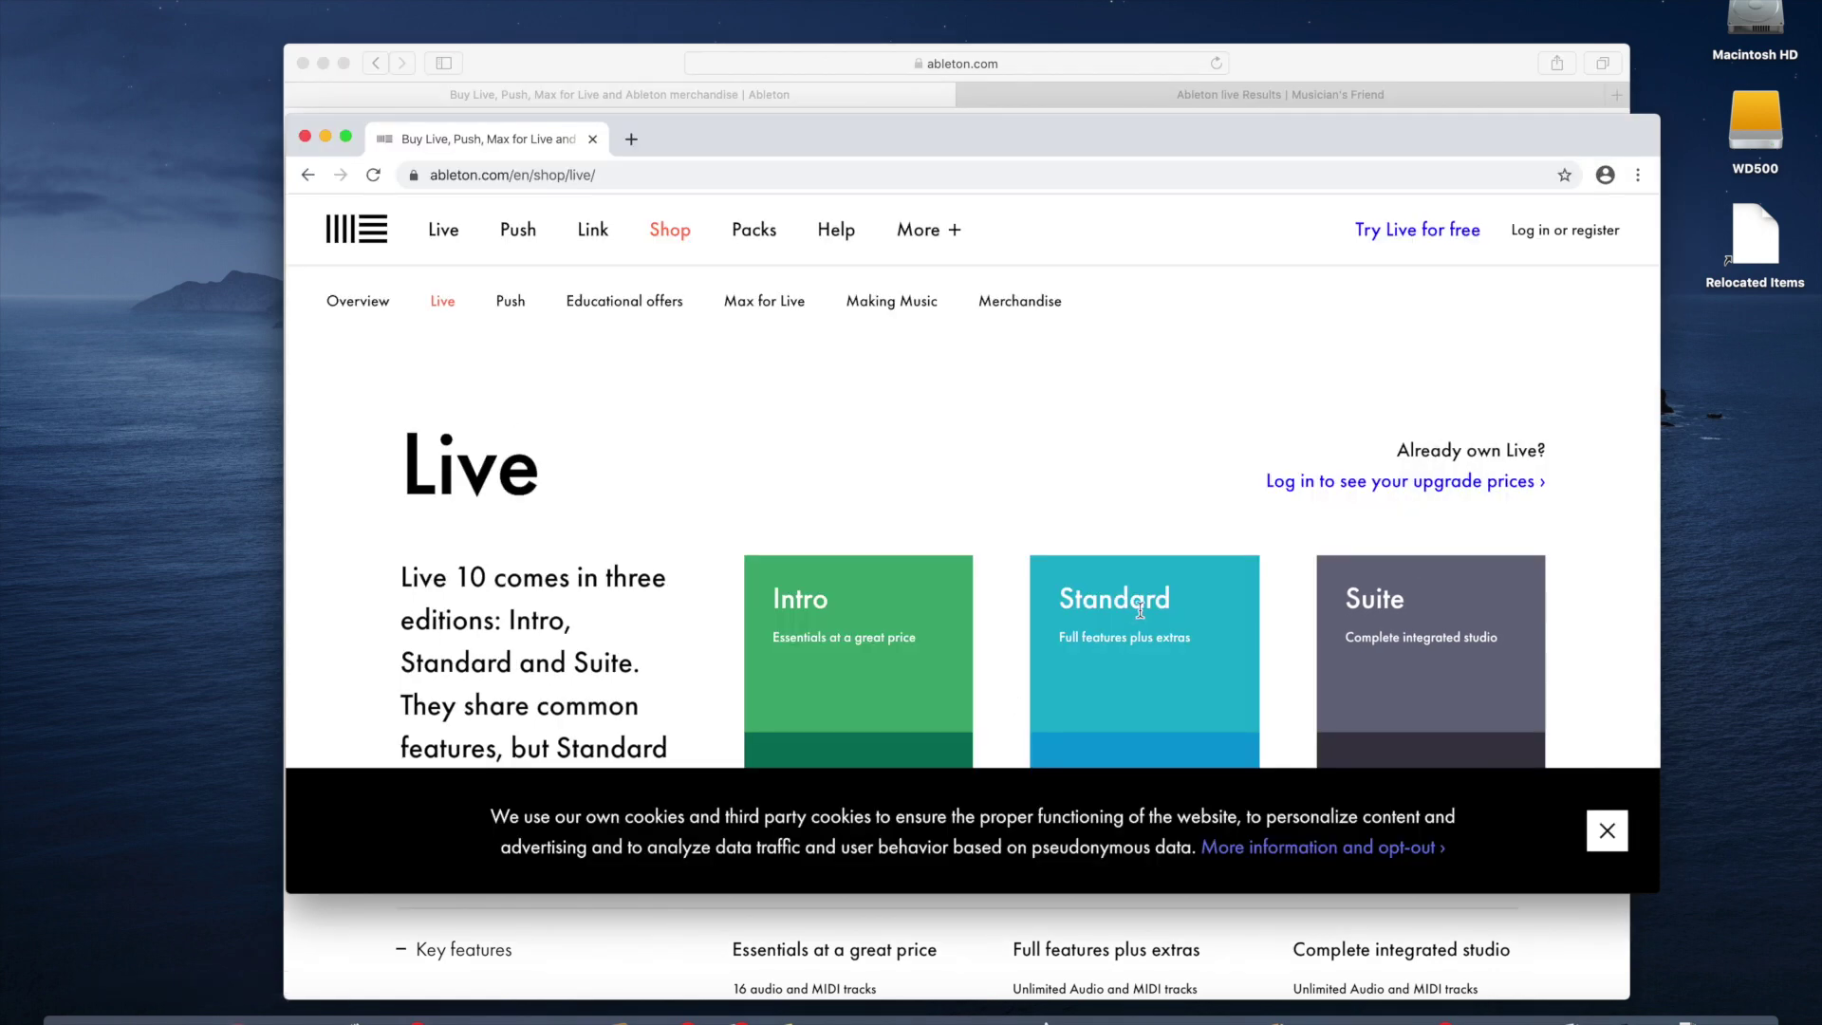
{"action": "scroll", "coordinate": [1289, 591], "scroll_direction": "down", "scroll_amount": 5}
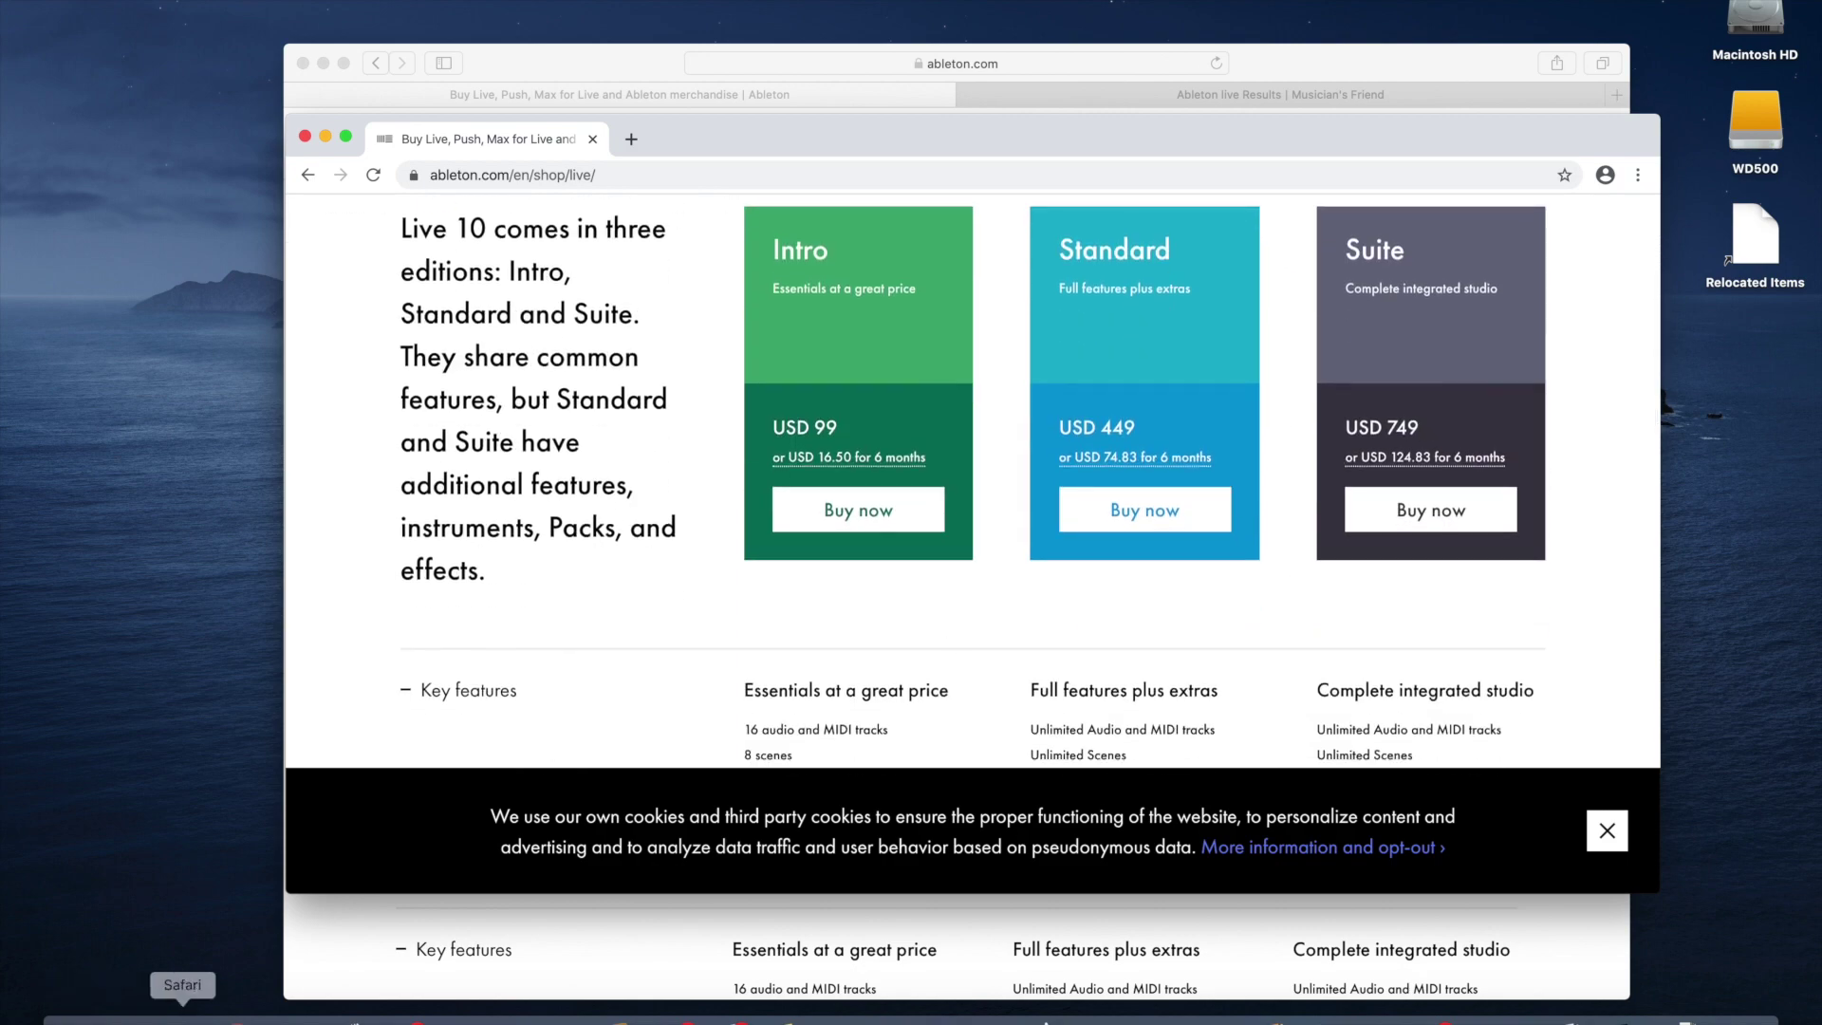
{"action": "left_click", "coordinate": [182, 1018]}
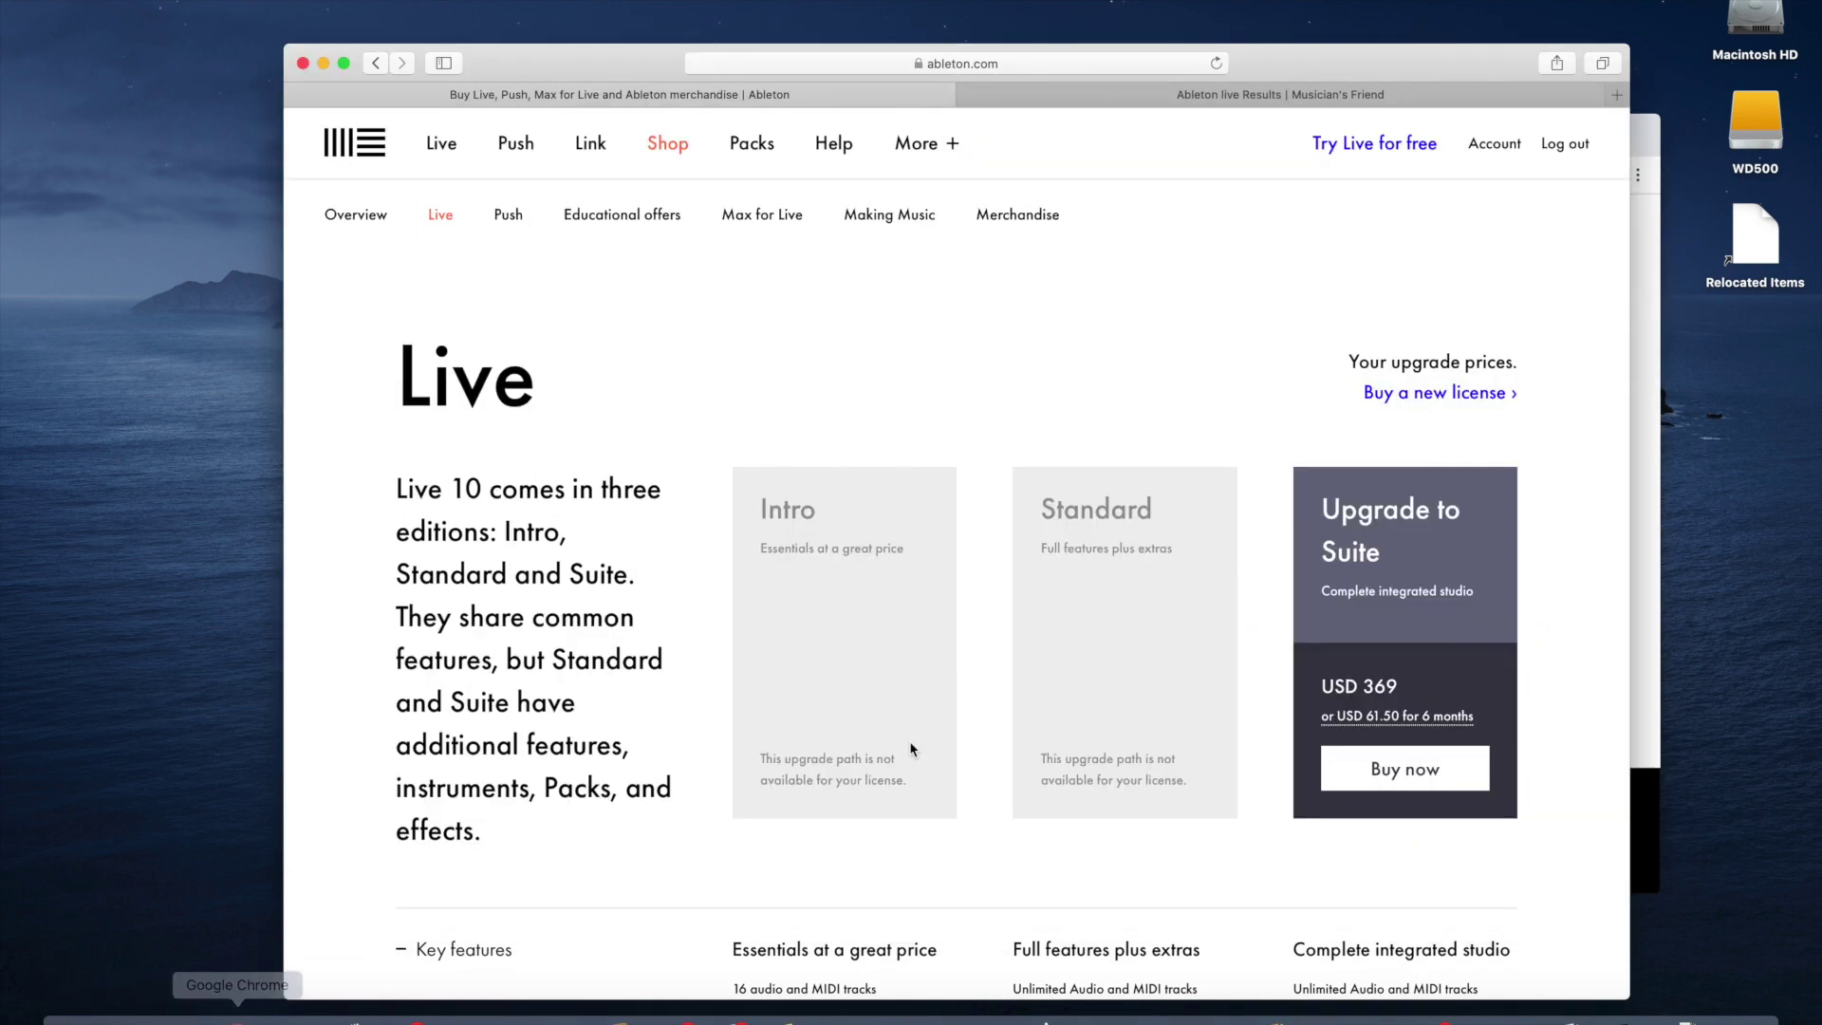
{"action": "scroll", "coordinate": [1325, 832], "scroll_direction": "down", "scroll_amount": 3}
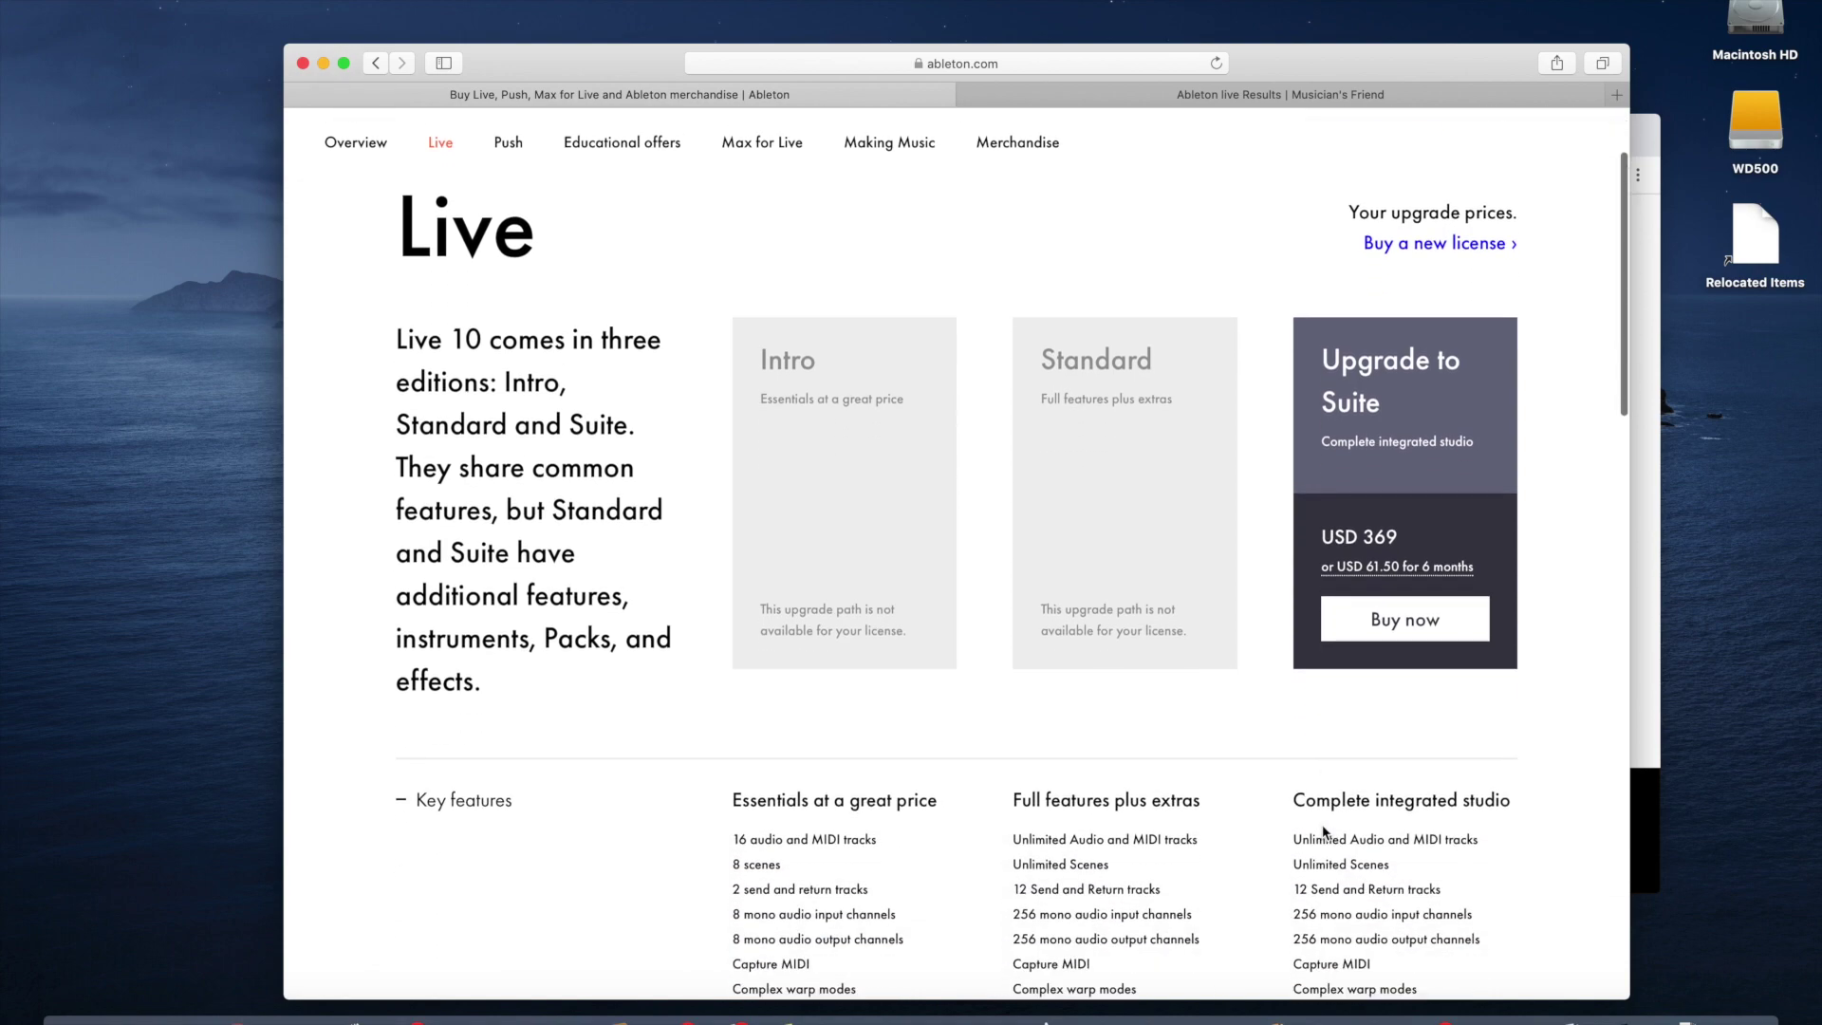
{"action": "scroll", "coordinate": [1325, 832], "scroll_direction": "down", "scroll_amount": 8}
{"action": "scroll", "coordinate": [1325, 833], "scroll_direction": "up", "scroll_amount": 10}
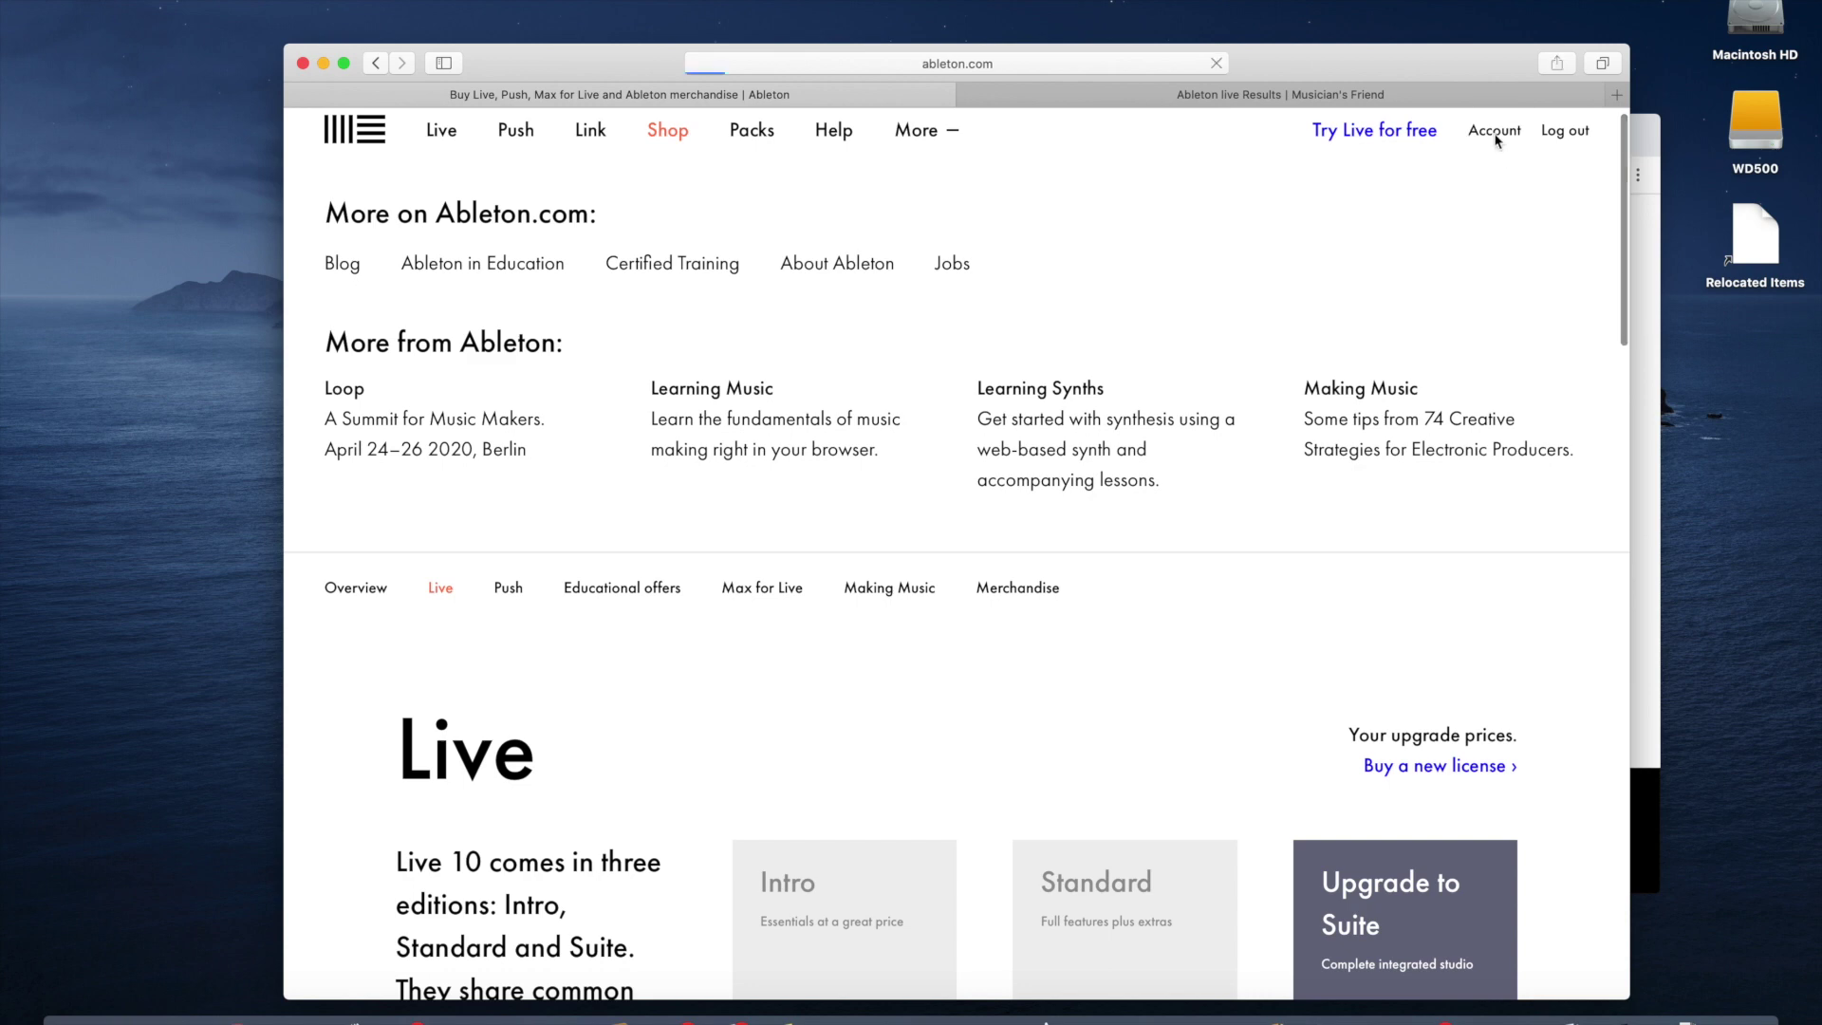
Open the account's Licenses page and keep Mac OS 64-Bit for Live 10 Standard (Upgrade)
{"action": "left_click", "coordinate": [1495, 133]}
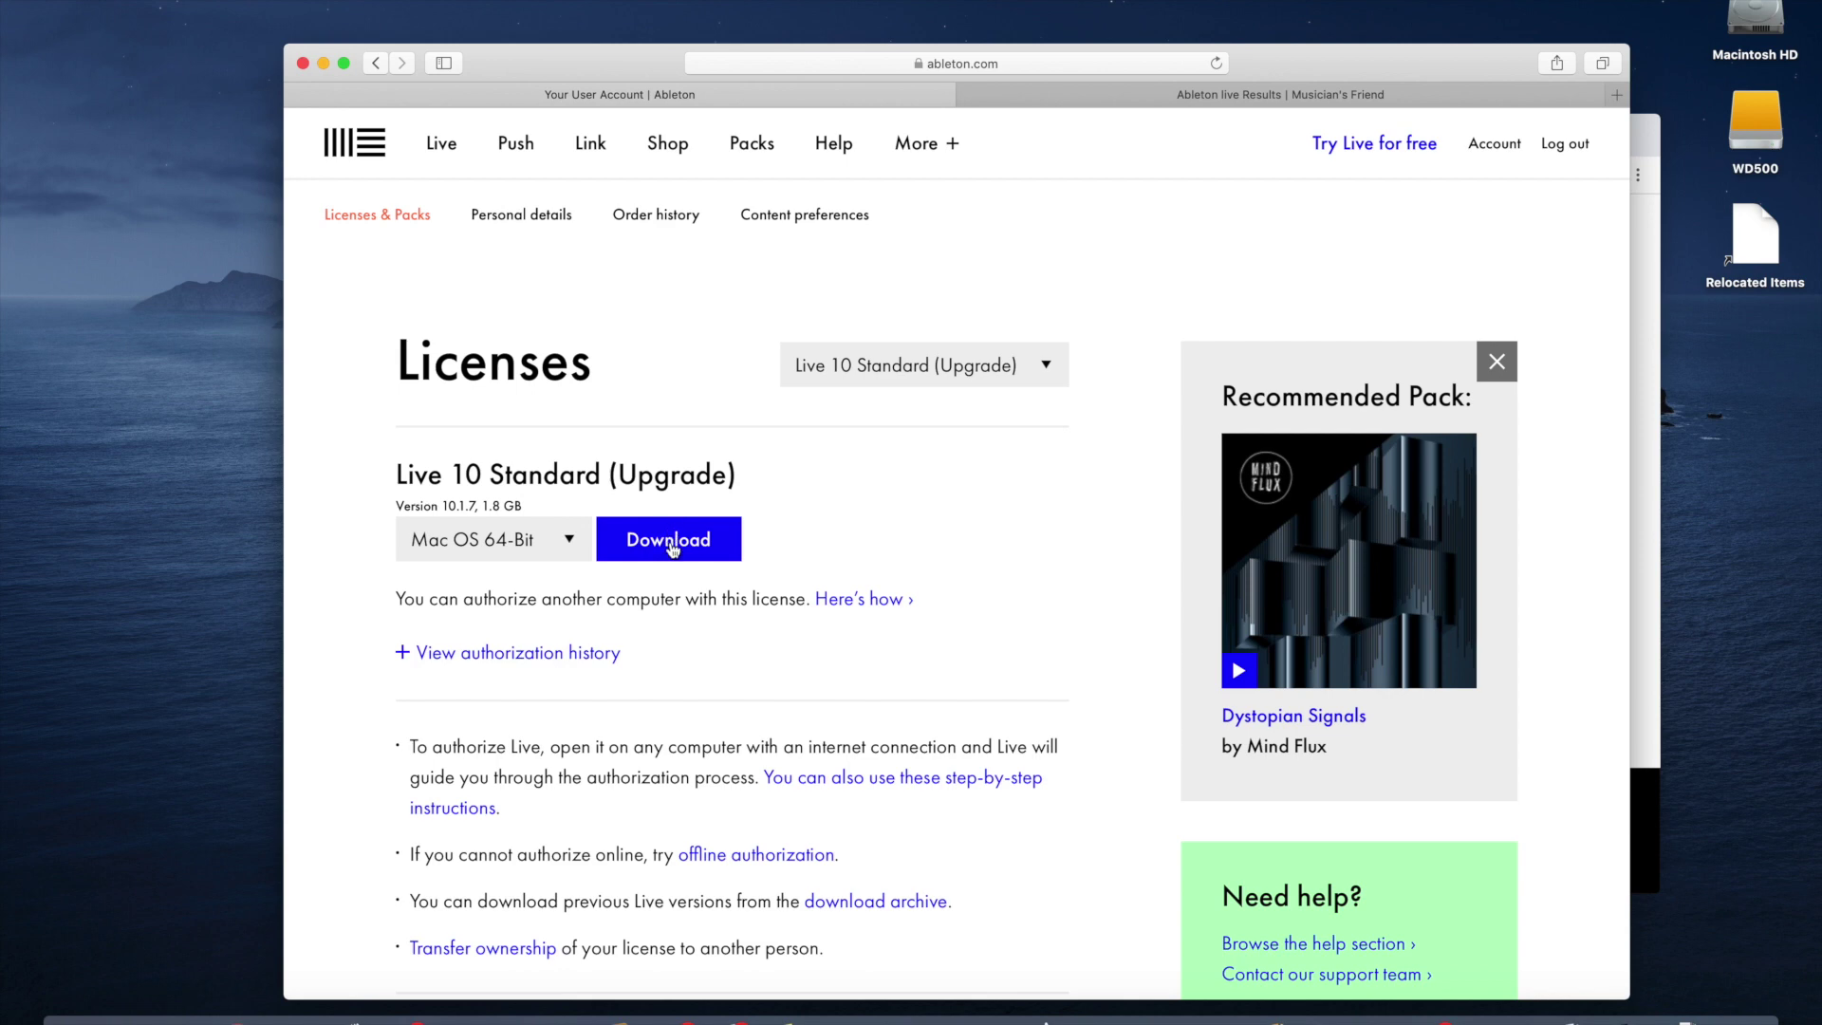
{"action": "left_click", "coordinate": [572, 540]}
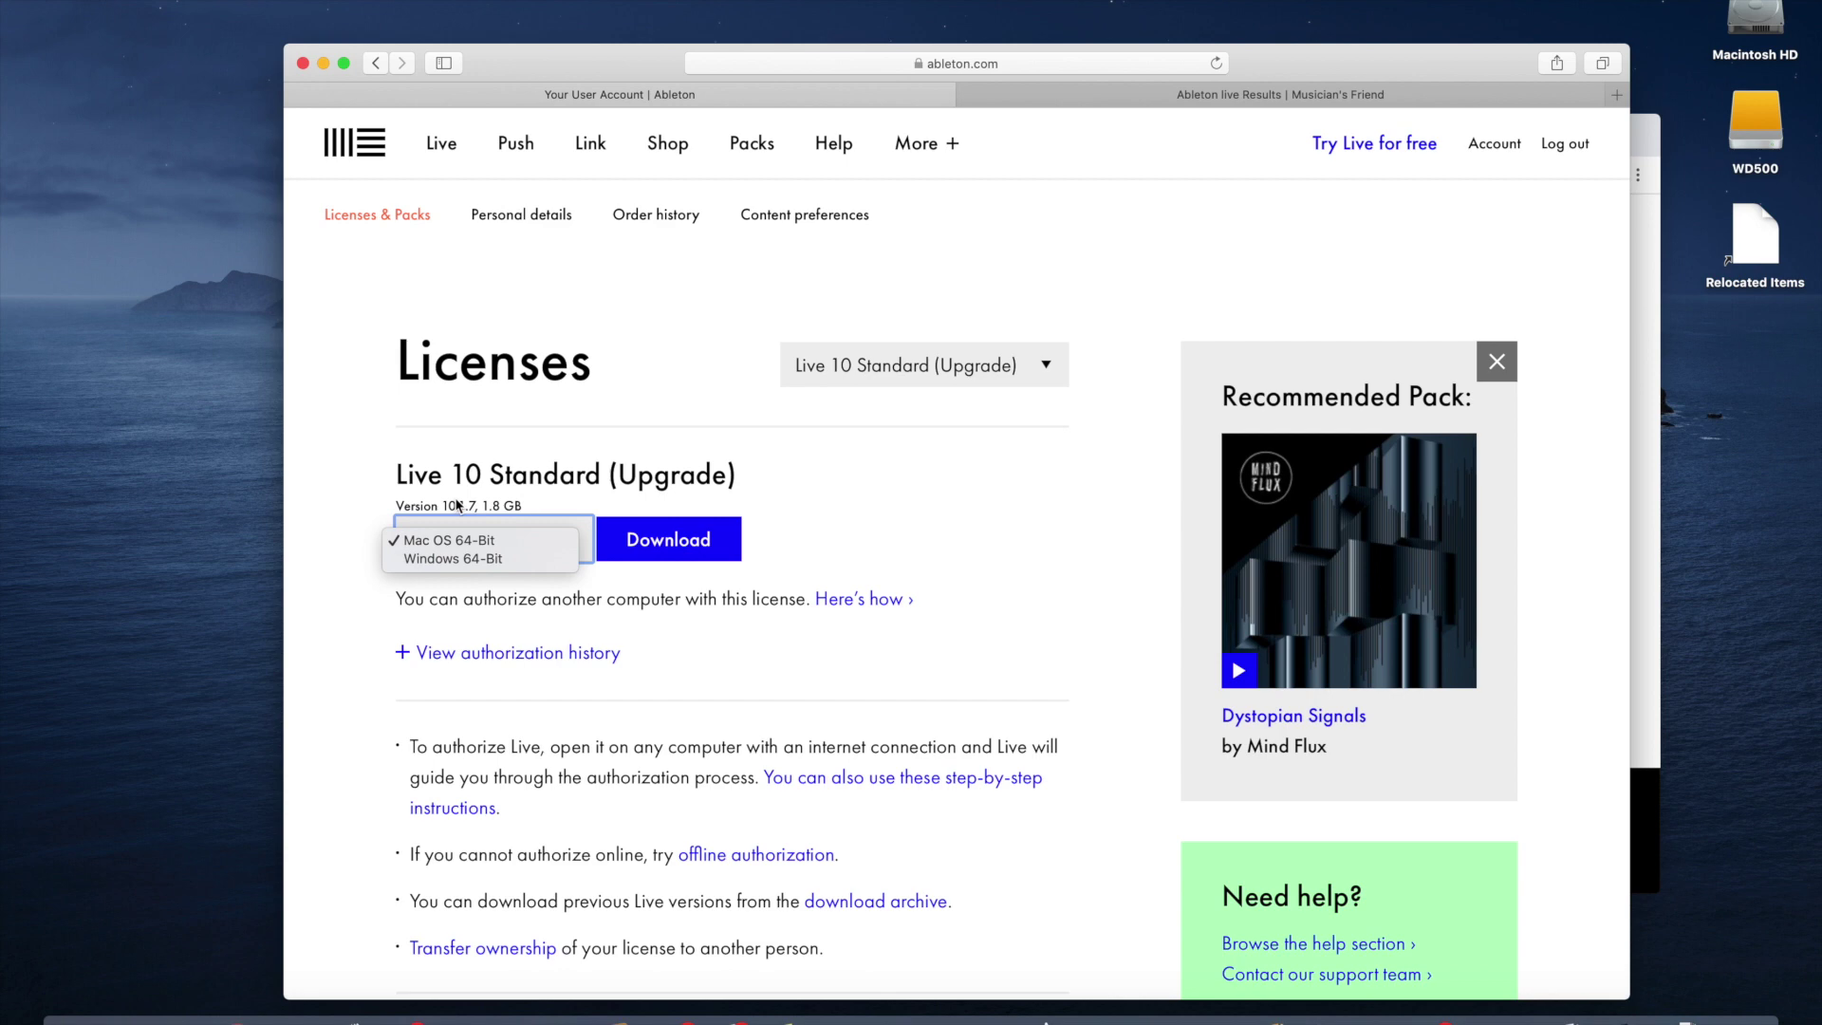
{"action": "left_click", "coordinate": [540, 504]}
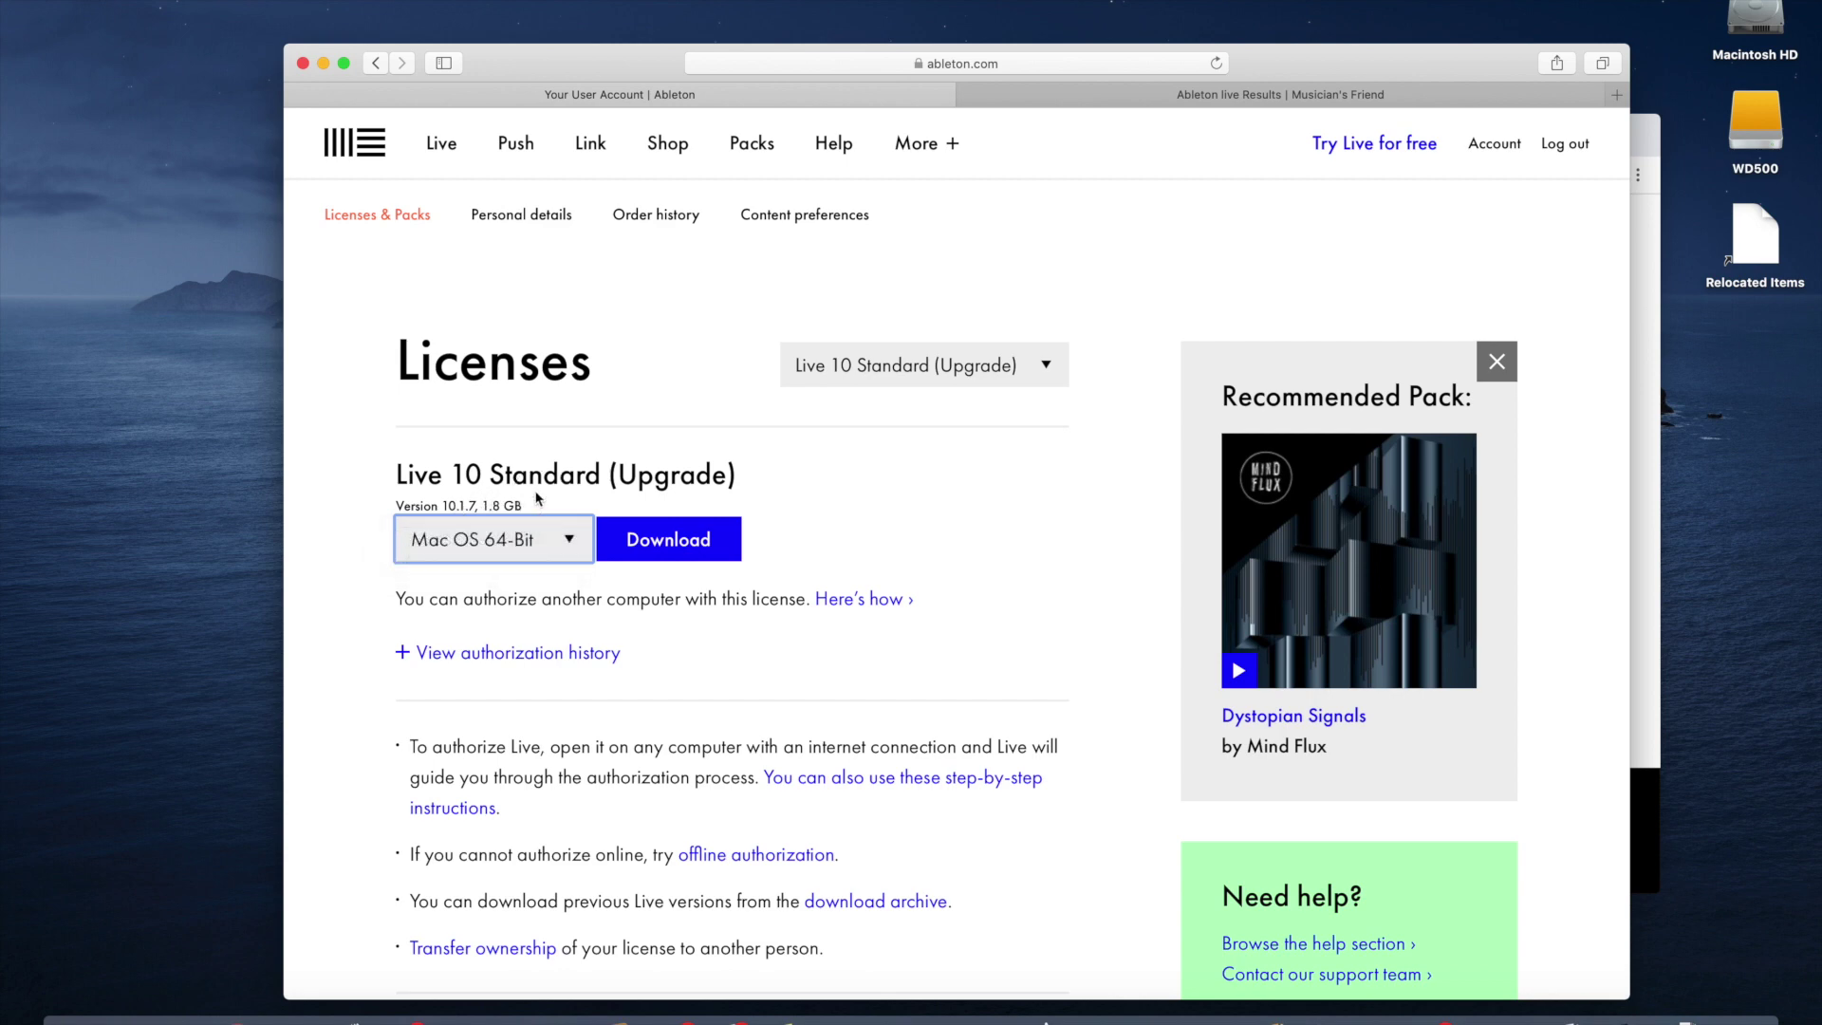
{"action": "left_click", "coordinate": [576, 544]}
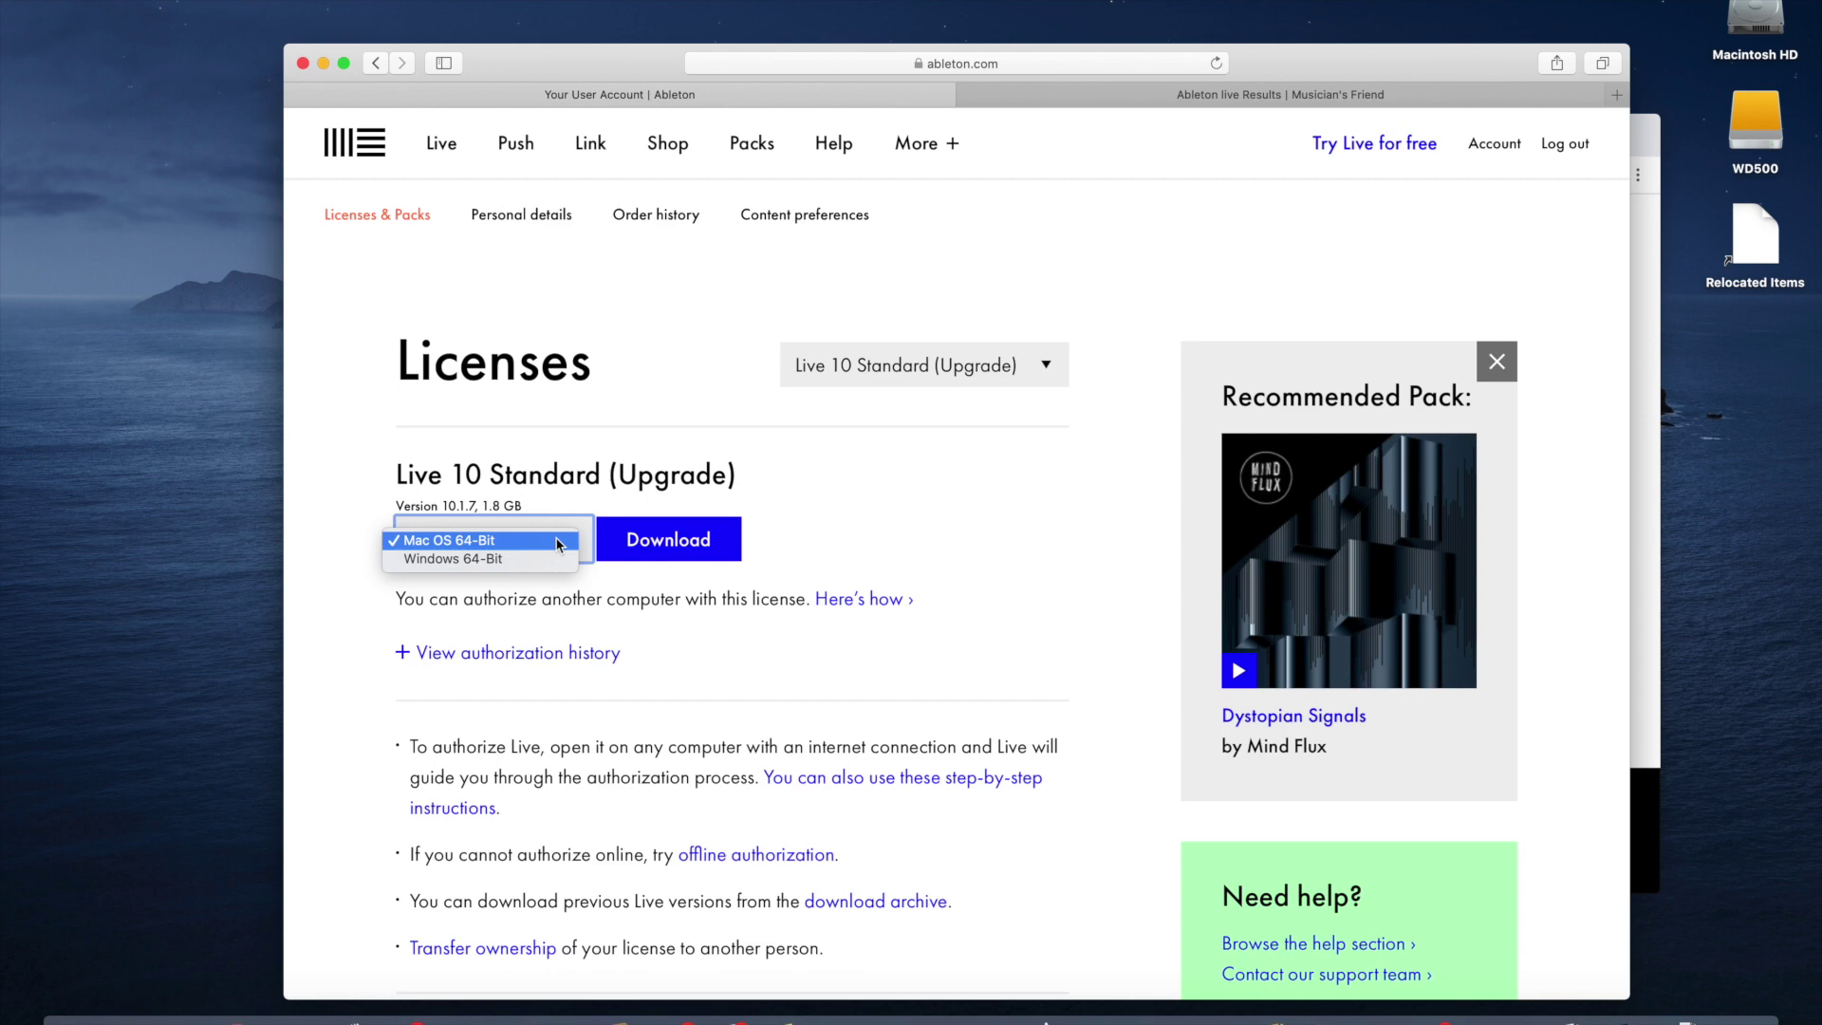
{"action": "left_click", "coordinate": [328, 542]}
Download ableton_live_standard_10.1.7_64.dmg, allowing ableton.com downloads, and open the finished disk image
{"action": "left_click", "coordinate": [693, 542]}
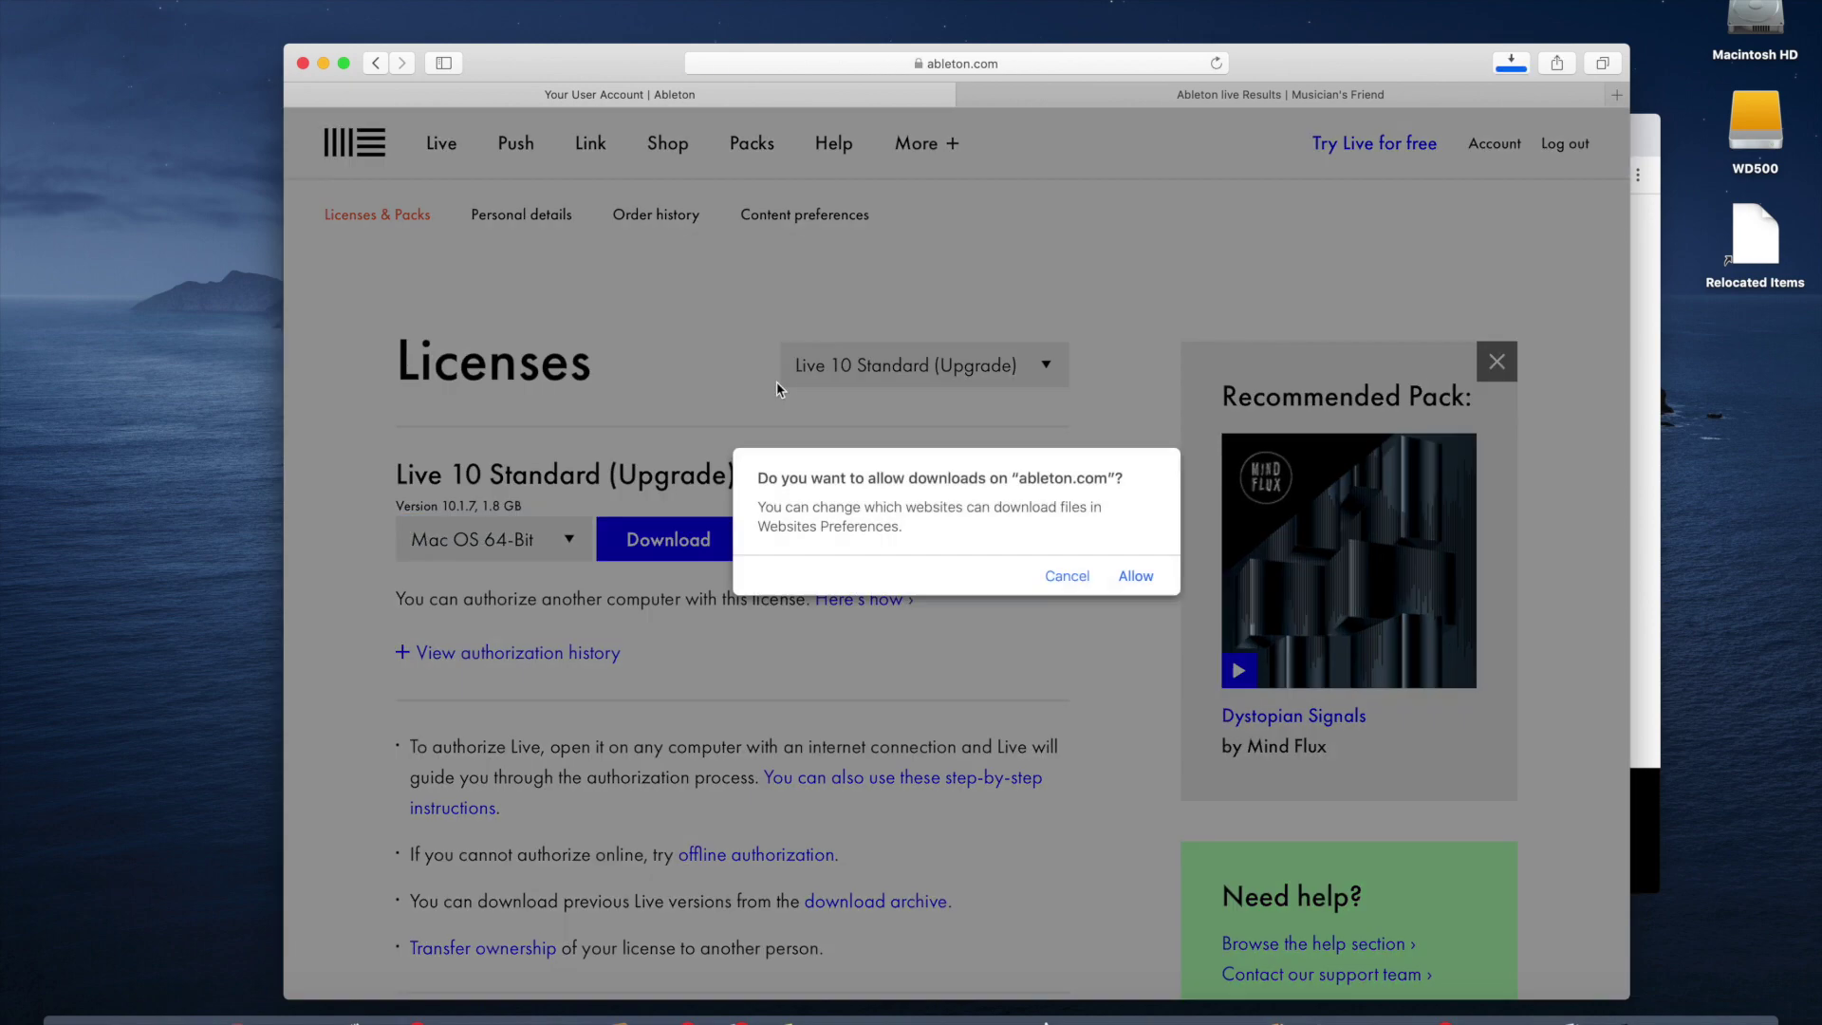
{"action": "left_click", "coordinate": [1139, 579]}
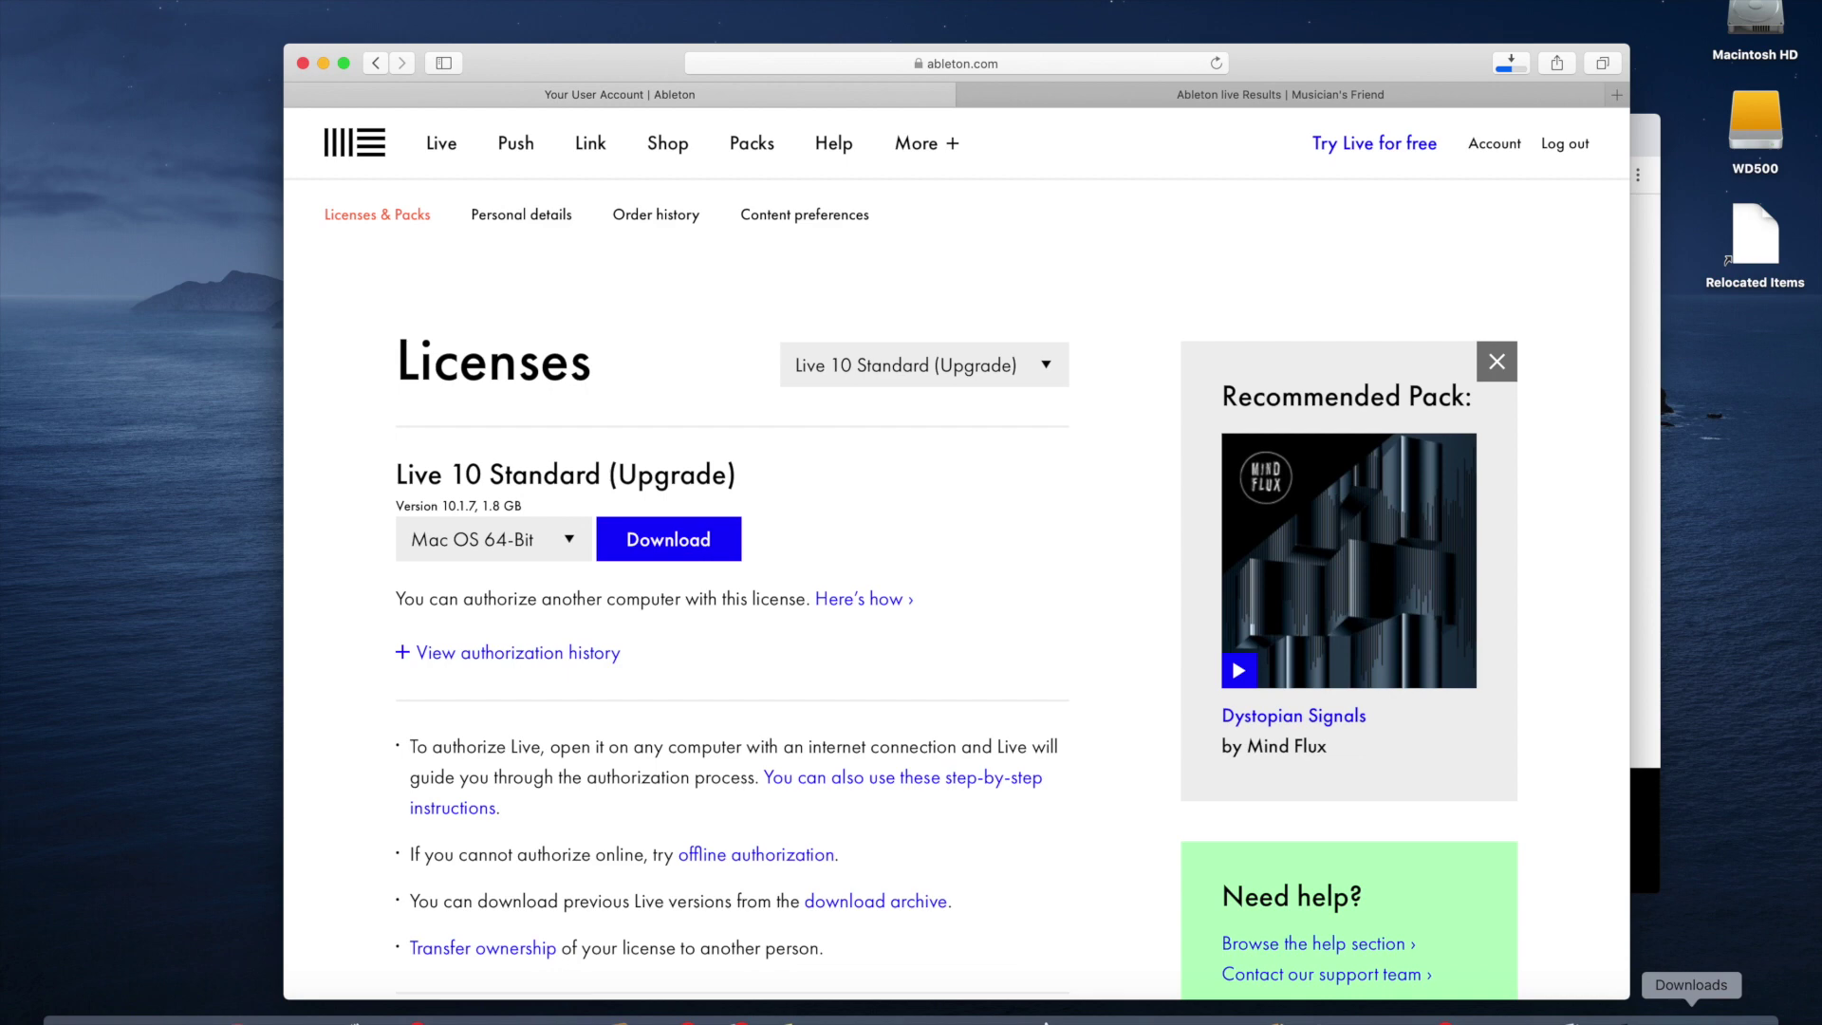
{"action": "left_click", "coordinate": [1775, 607]}
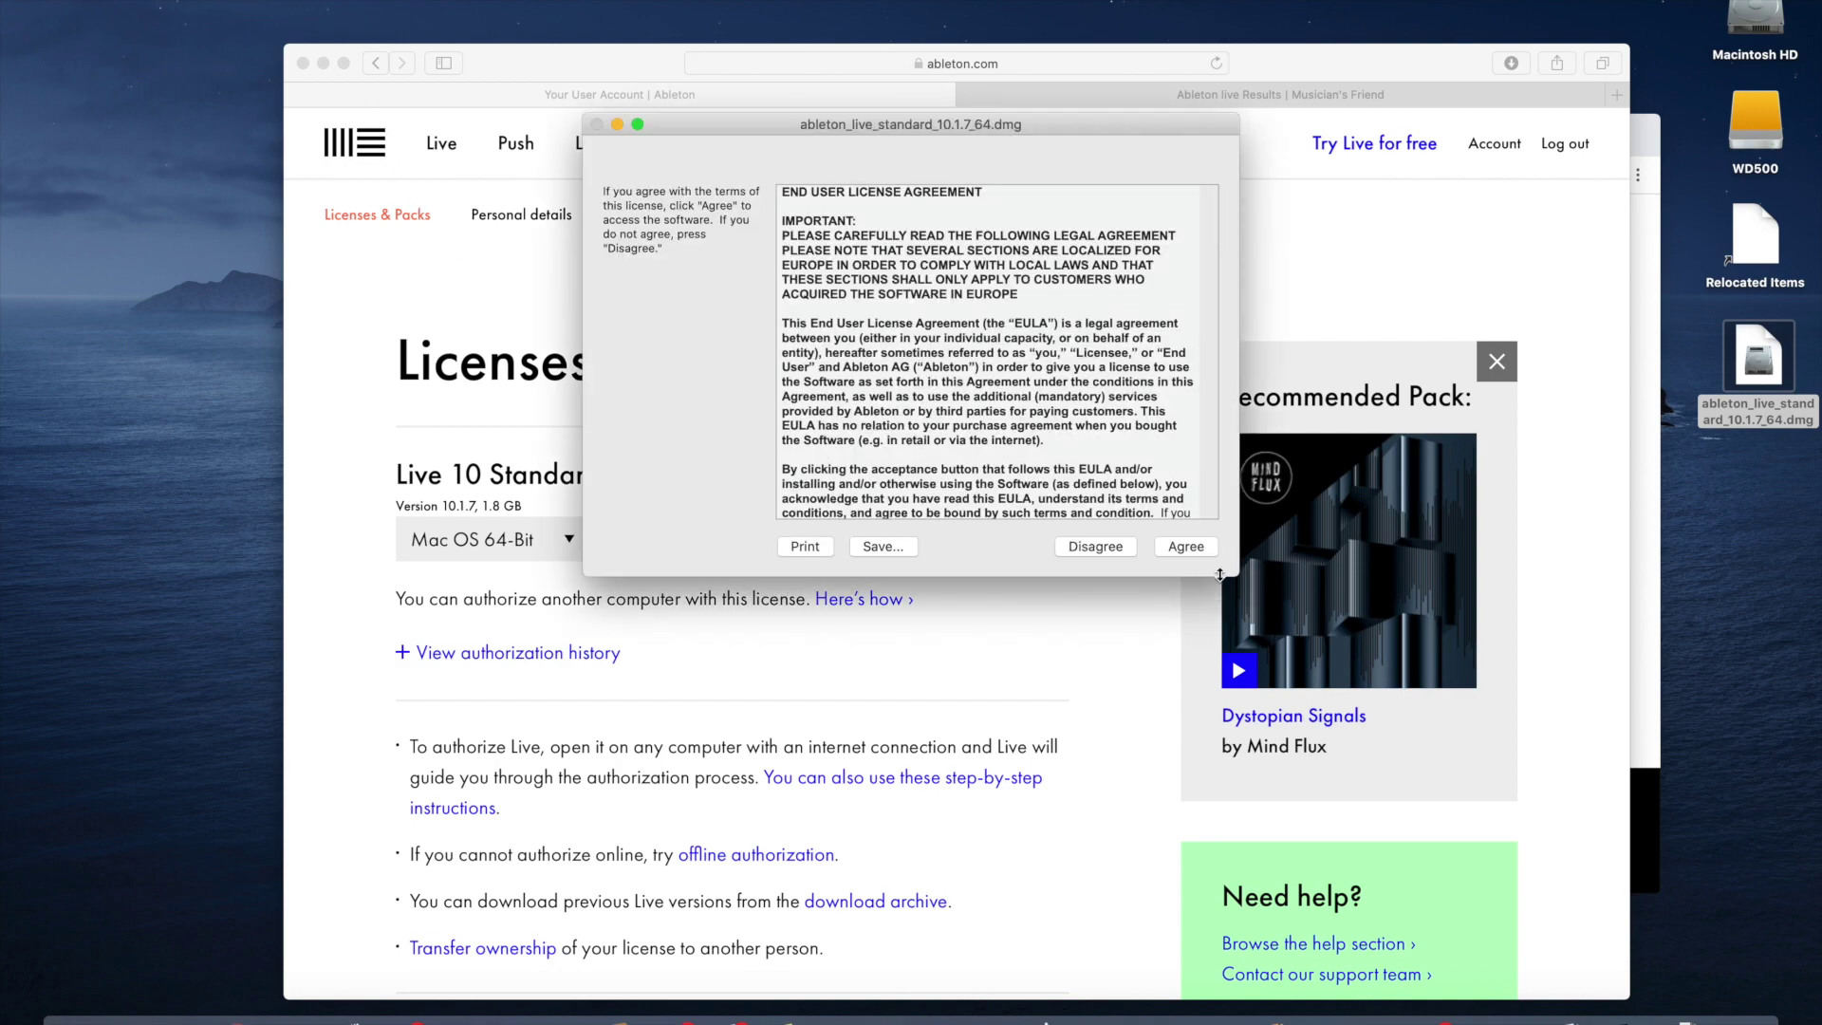
Read through the Live license agreement and agree to it to mount the installer
{"action": "scroll", "coordinate": [1090, 403], "scroll_direction": "down", "scroll_amount": 15}
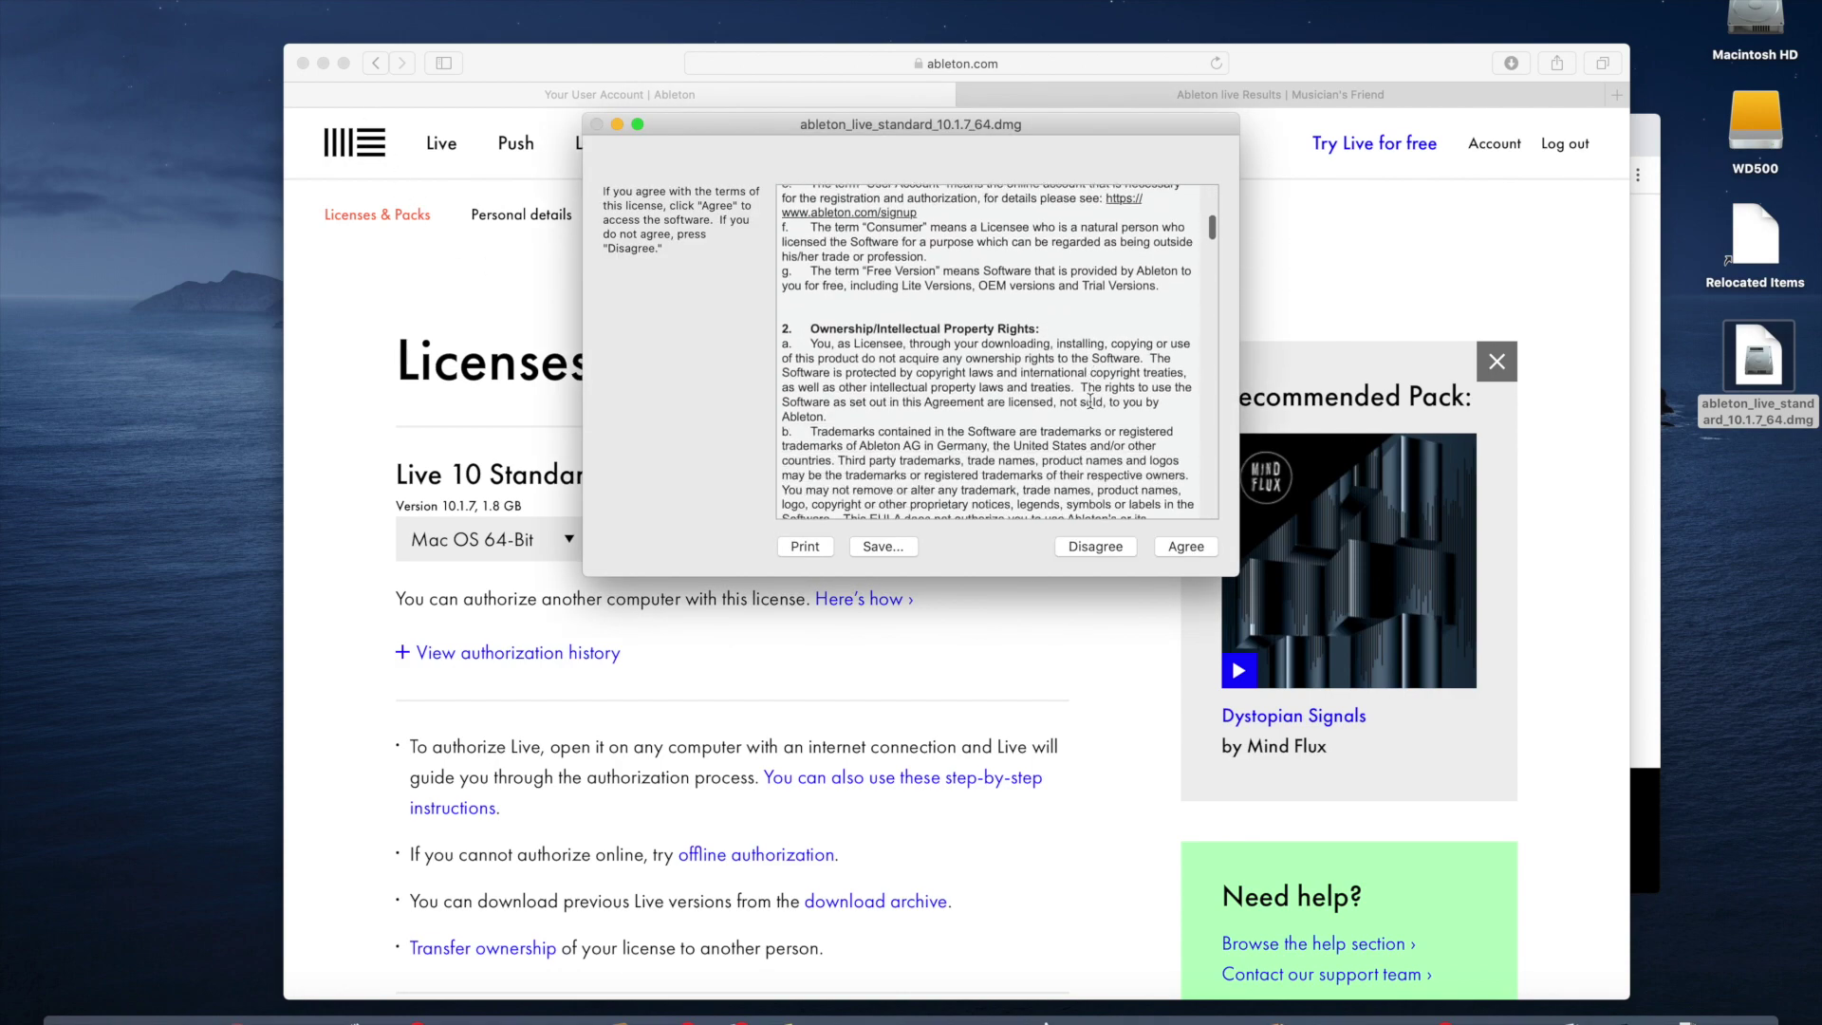
{"action": "scroll", "coordinate": [1089, 404], "scroll_direction": "down", "scroll_amount": 20}
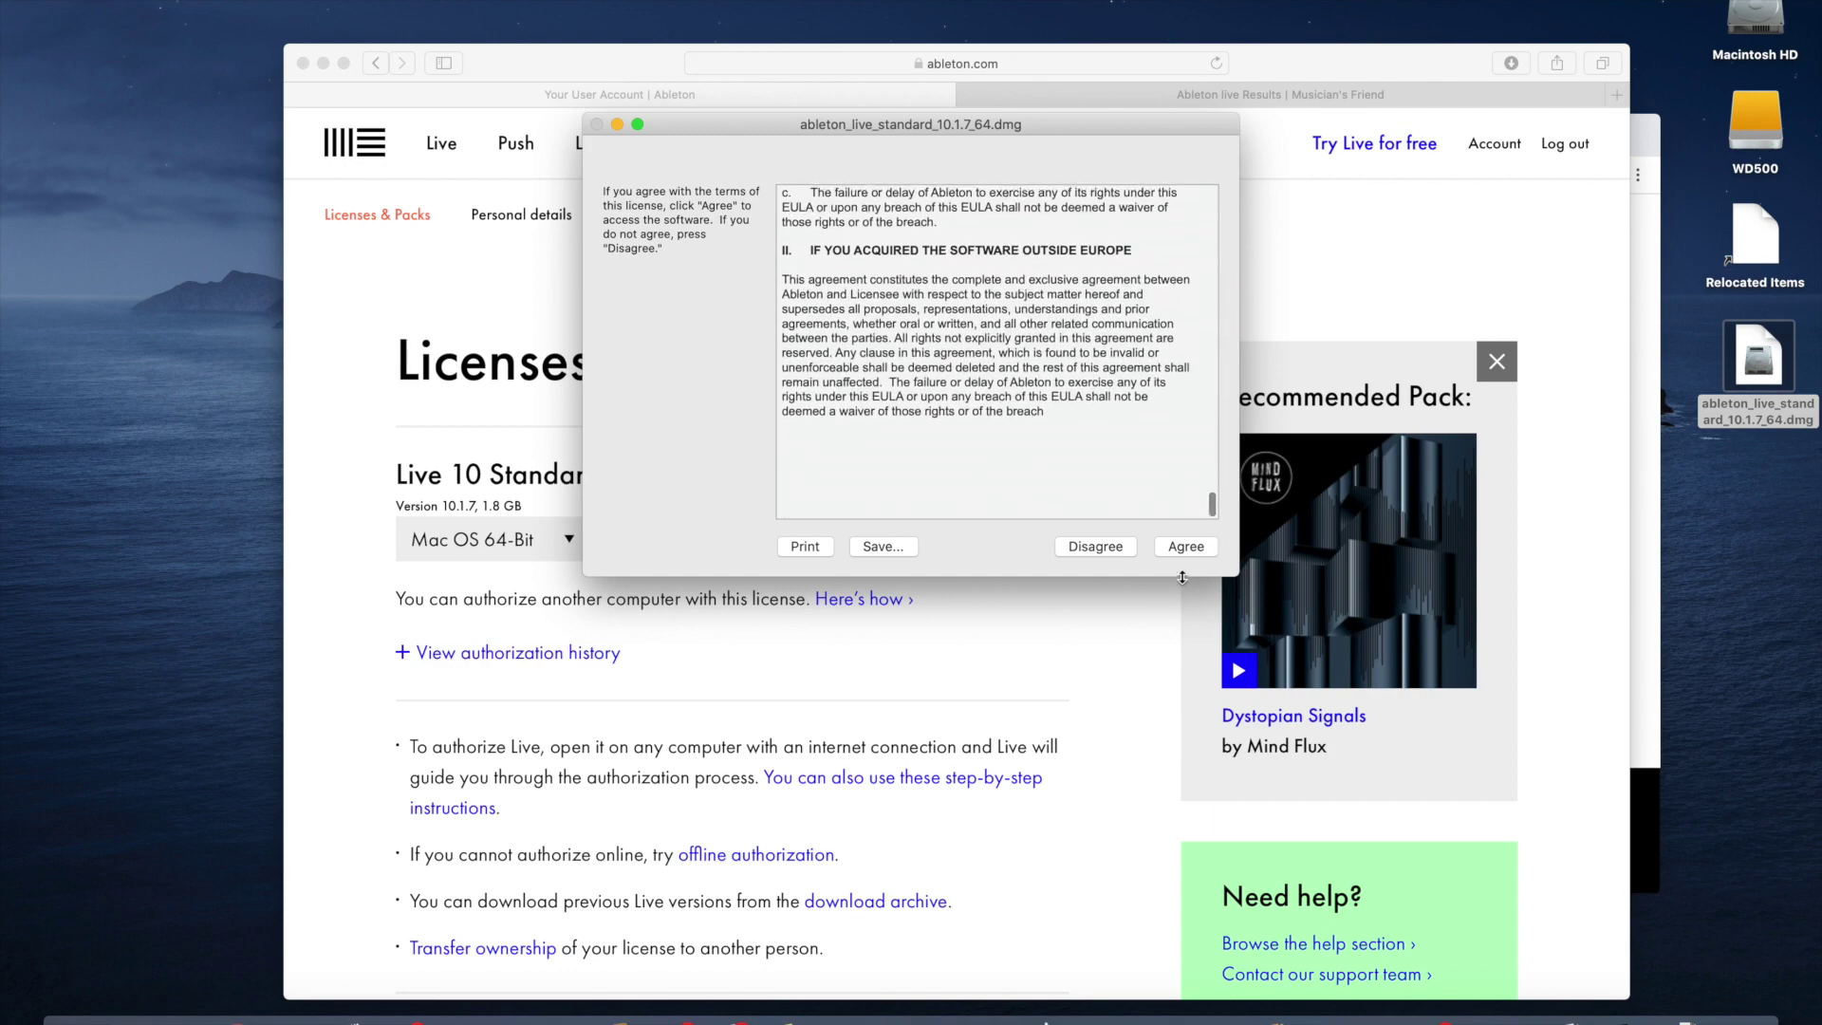
{"action": "left_click", "coordinate": [1186, 546]}
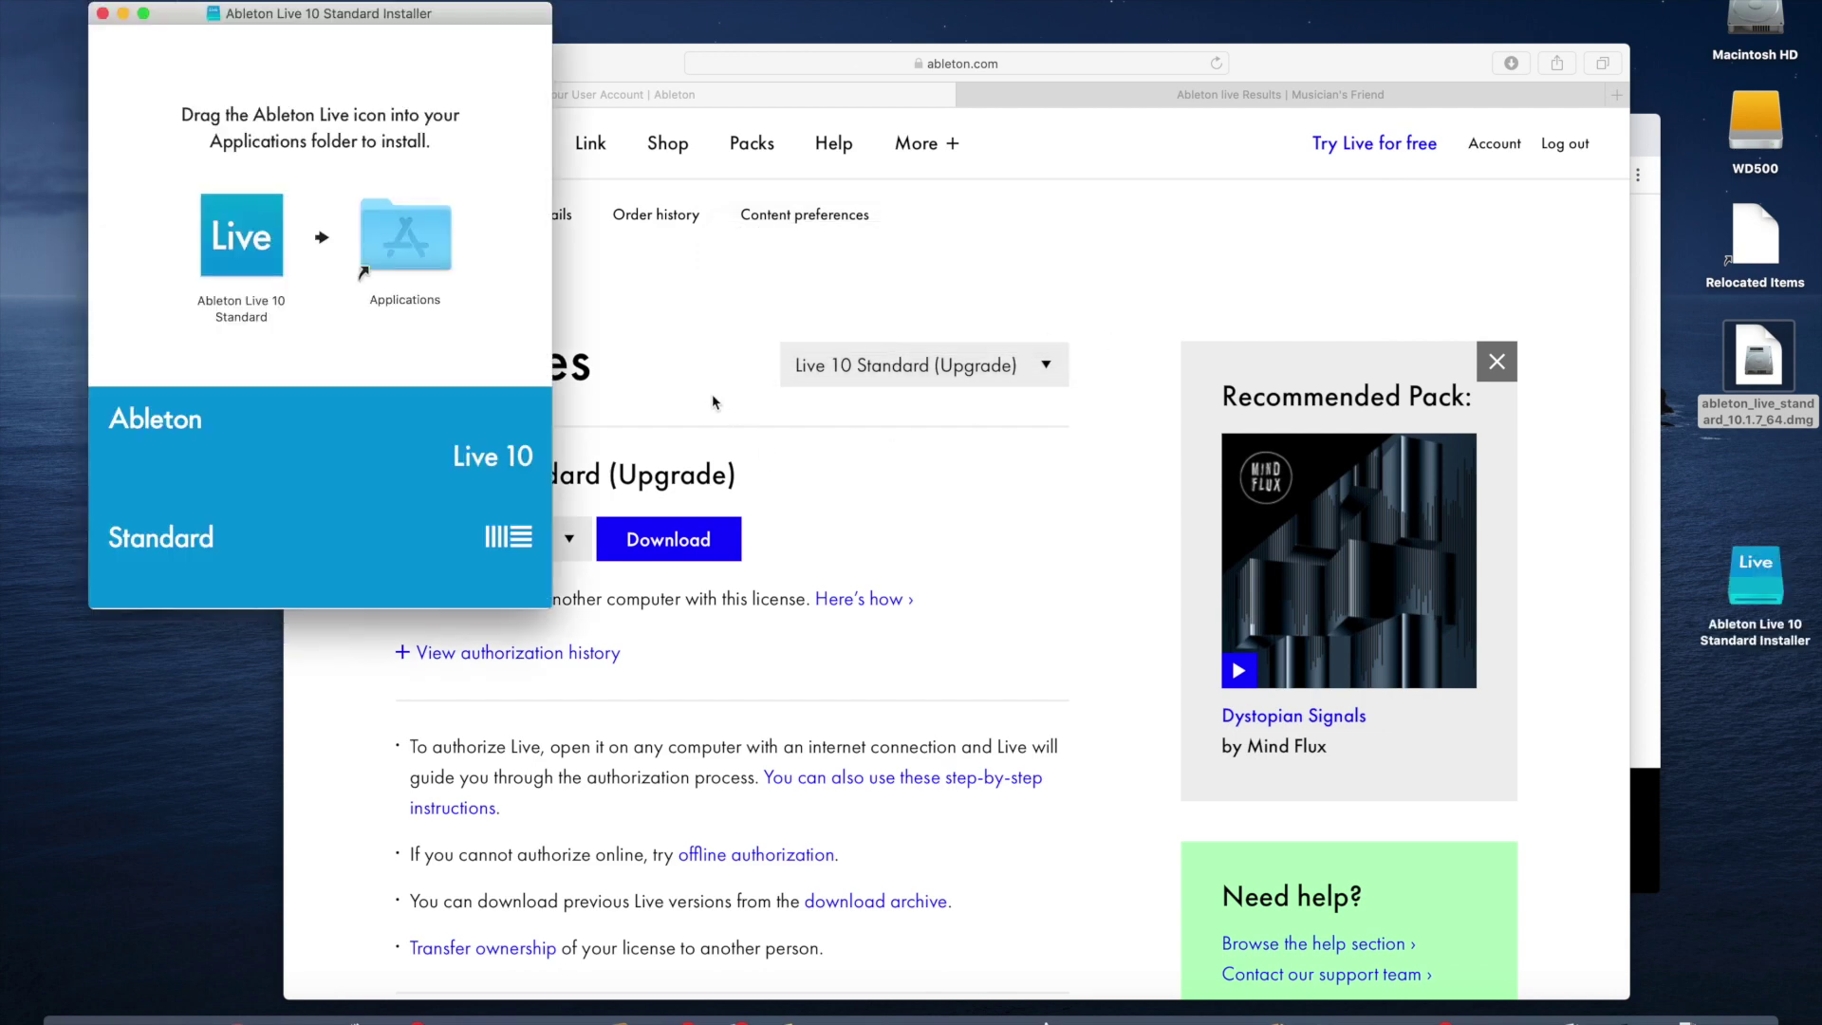
{"action": "left_click", "coordinate": [713, 403]}
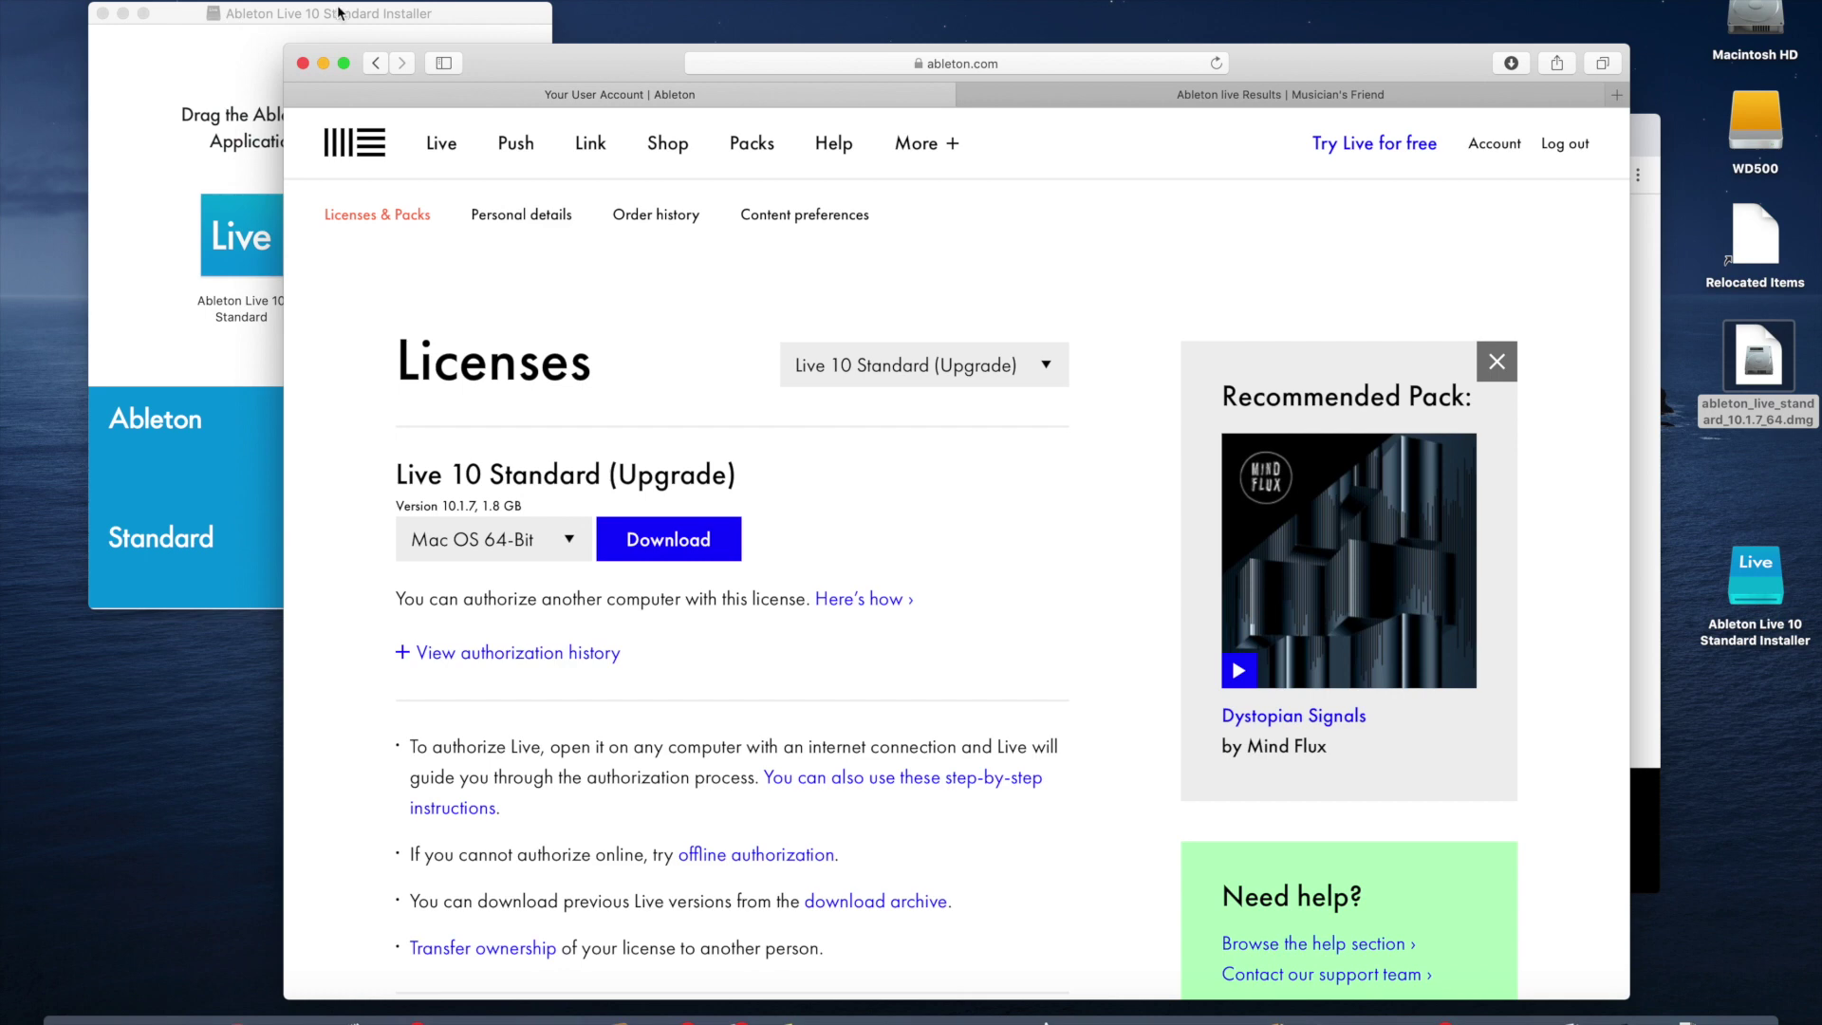
Drag Ableton Live 10 Standard into the Applications folder
{"action": "left_click", "coordinate": [446, 17]}
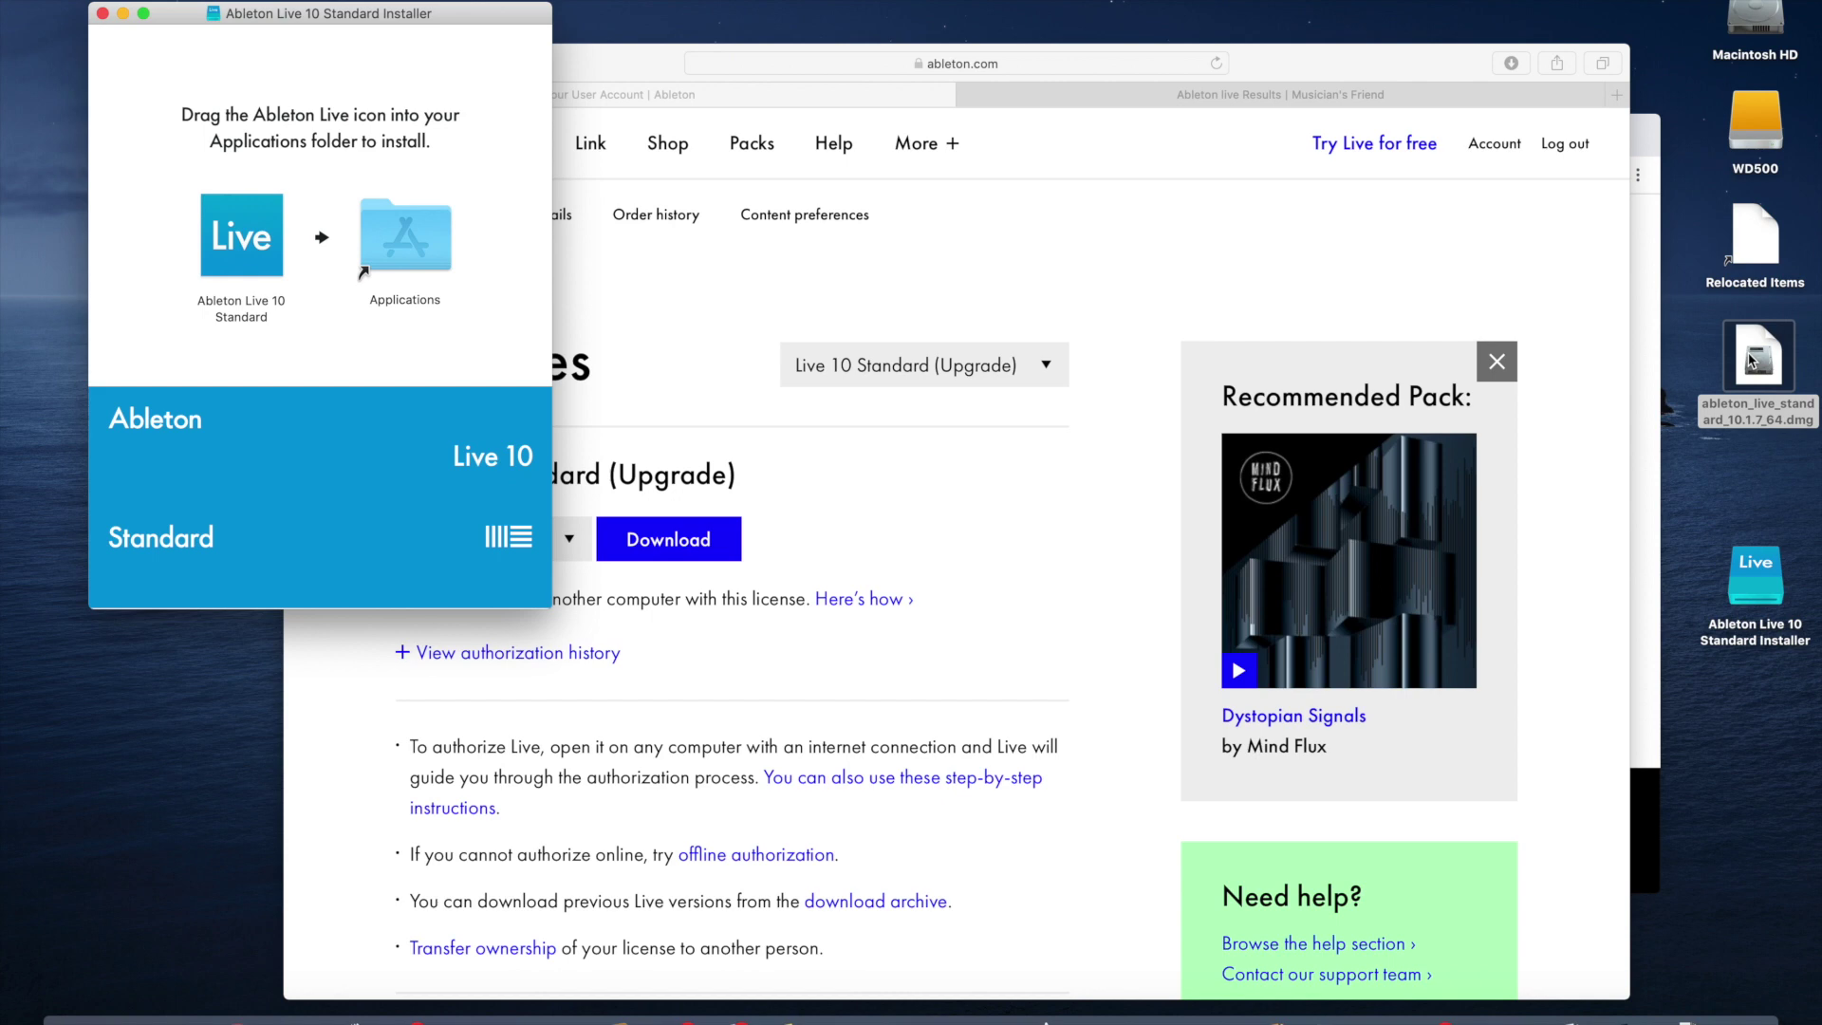
{"action": "left_click", "coordinate": [232, 247]}
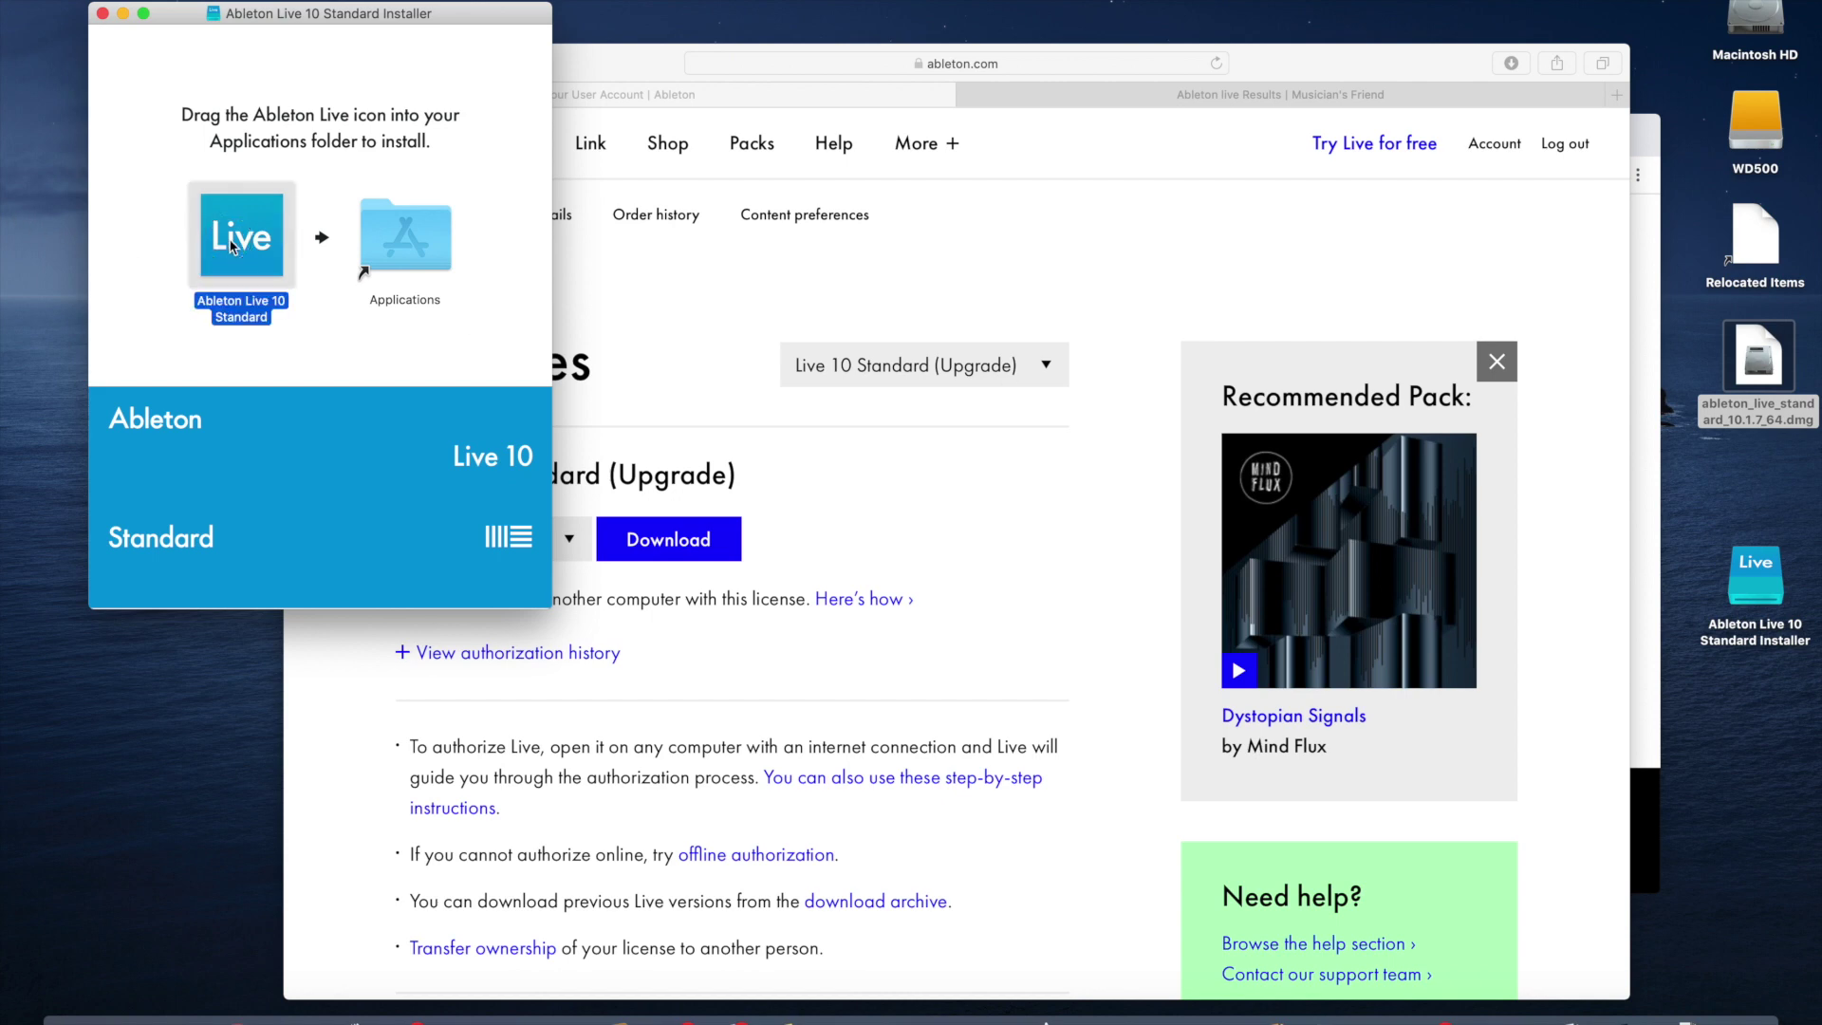
{"action": "left_click_drag", "start_coordinate": [232, 246], "coordinate": [376, 241]}
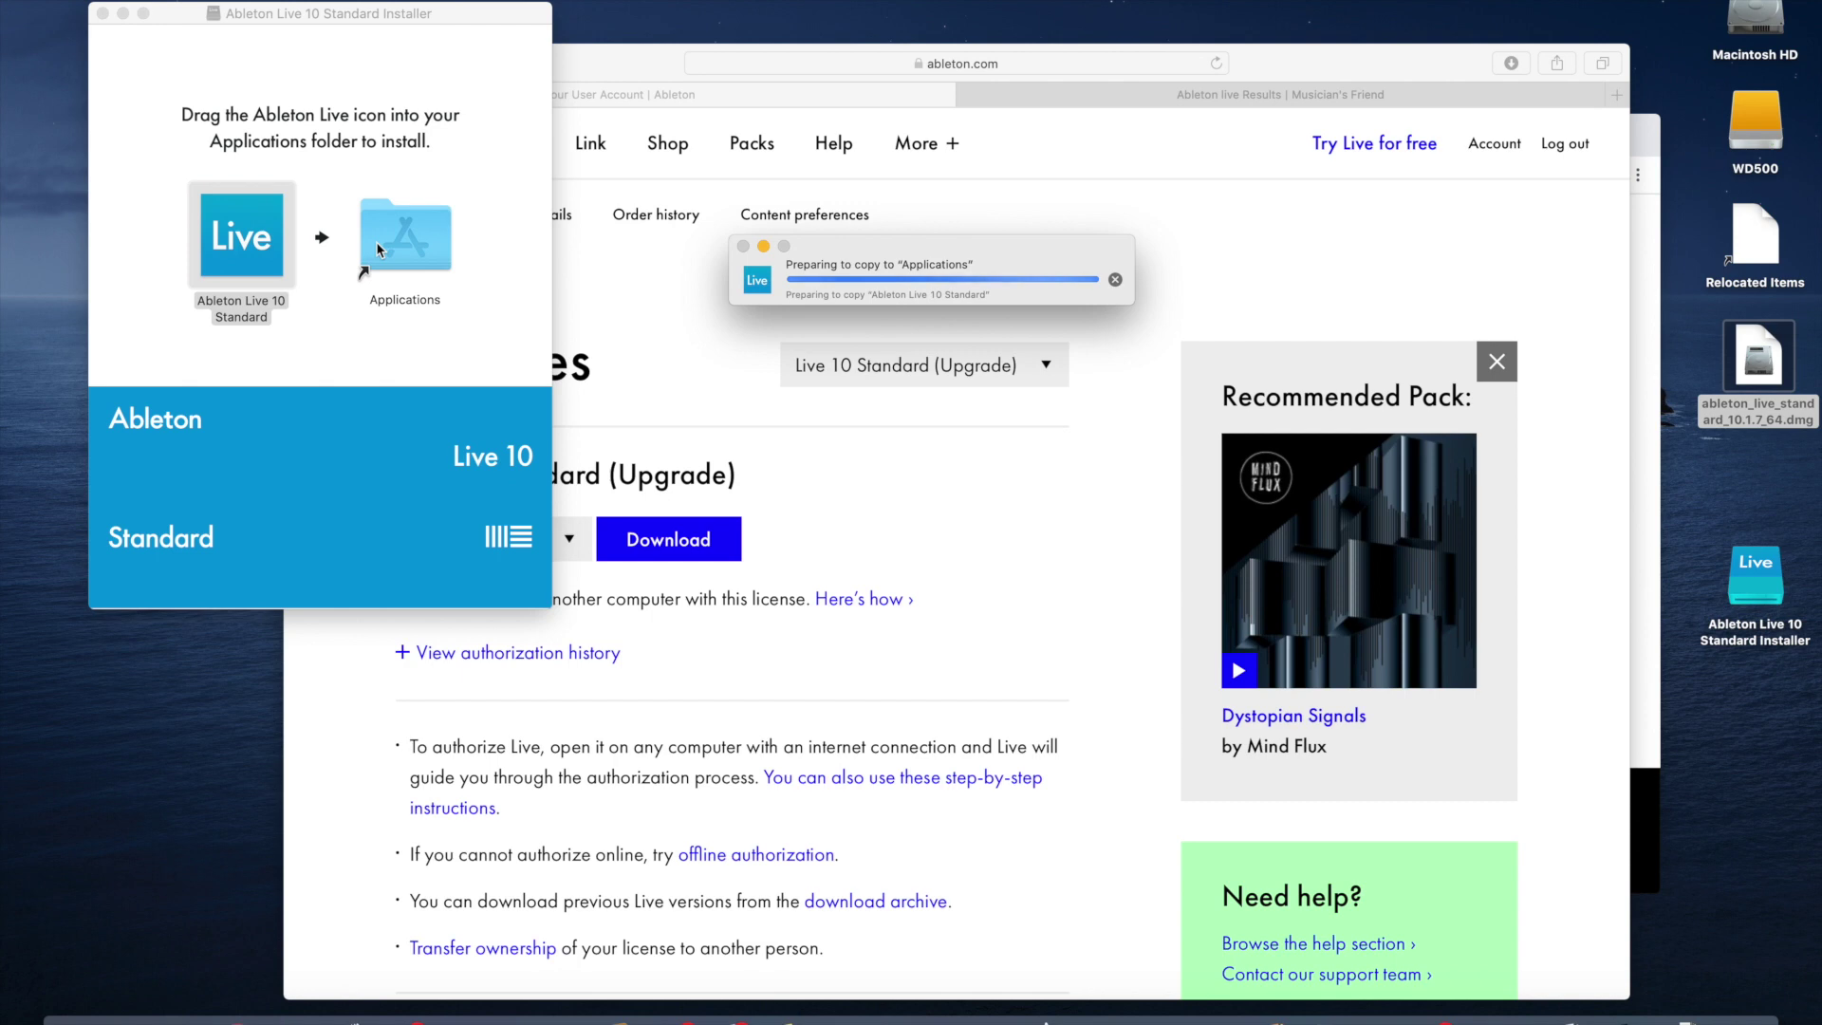
Check Get Info for the downloaded dmg and the mounted installer volume, then close the installer window
{"action": "left_click", "coordinate": [1751, 368]}
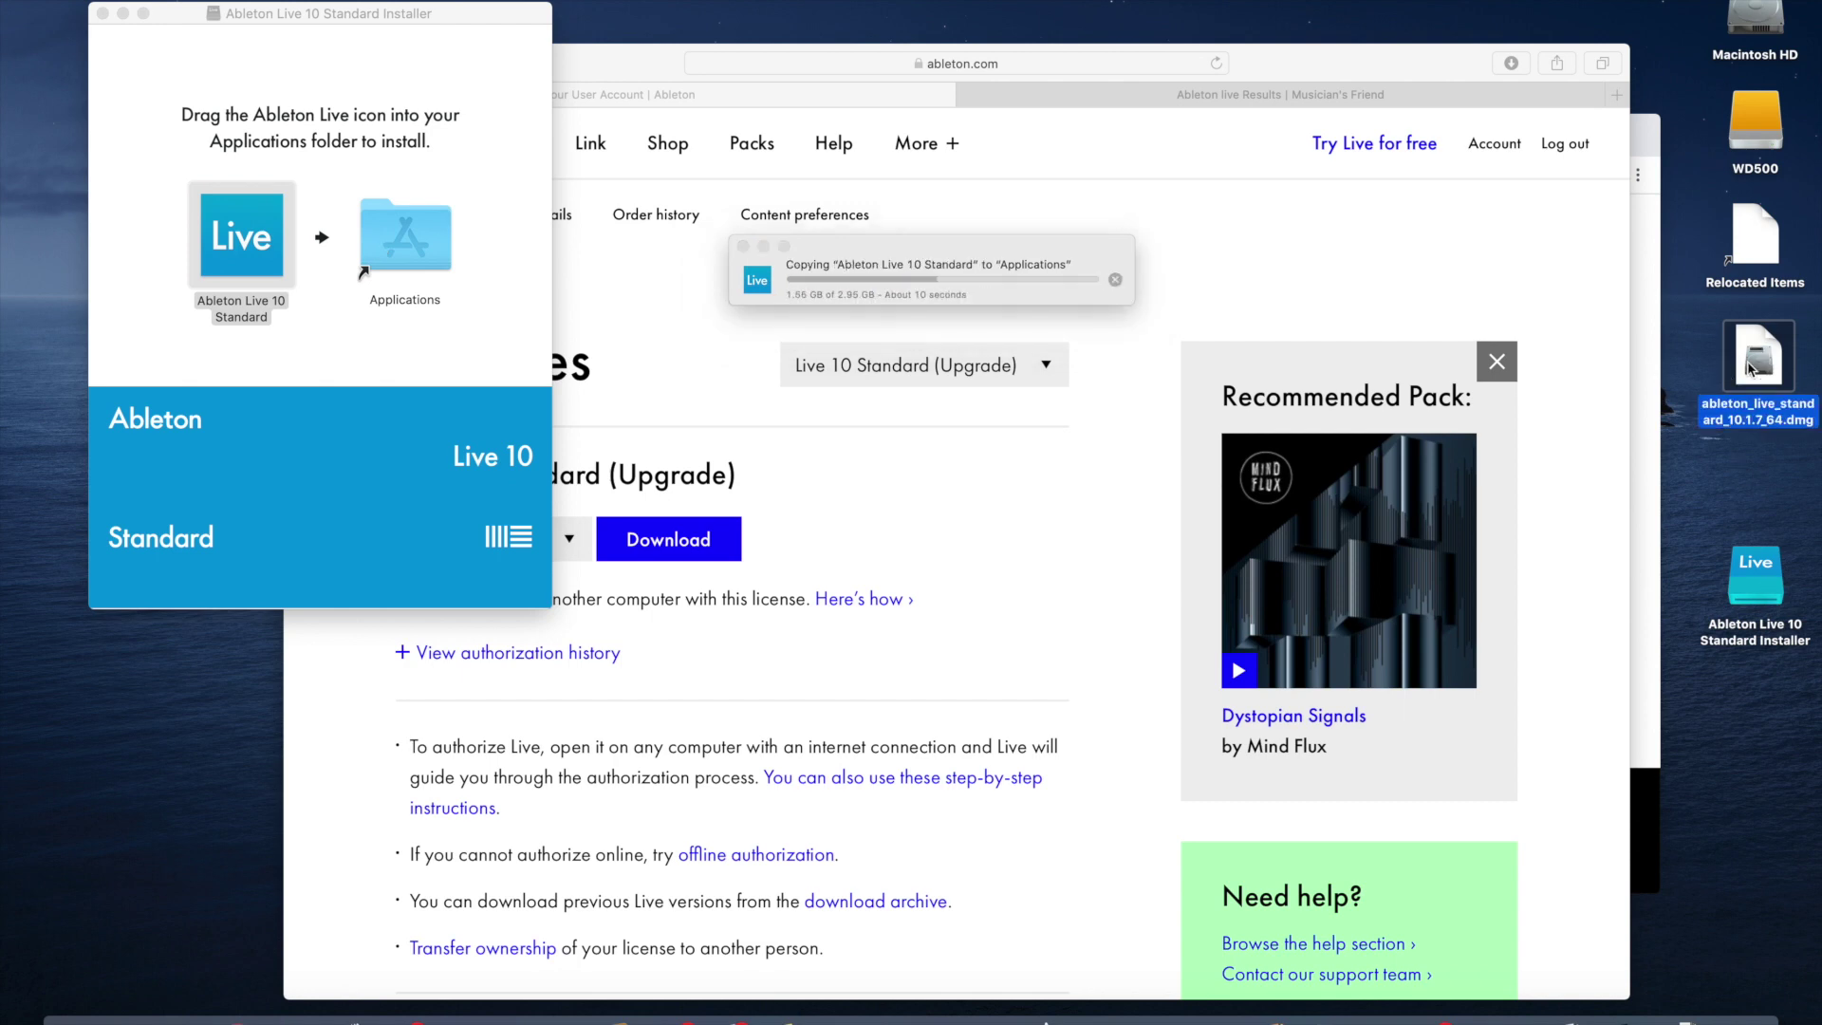
{"action": "key", "text": "super+i"}
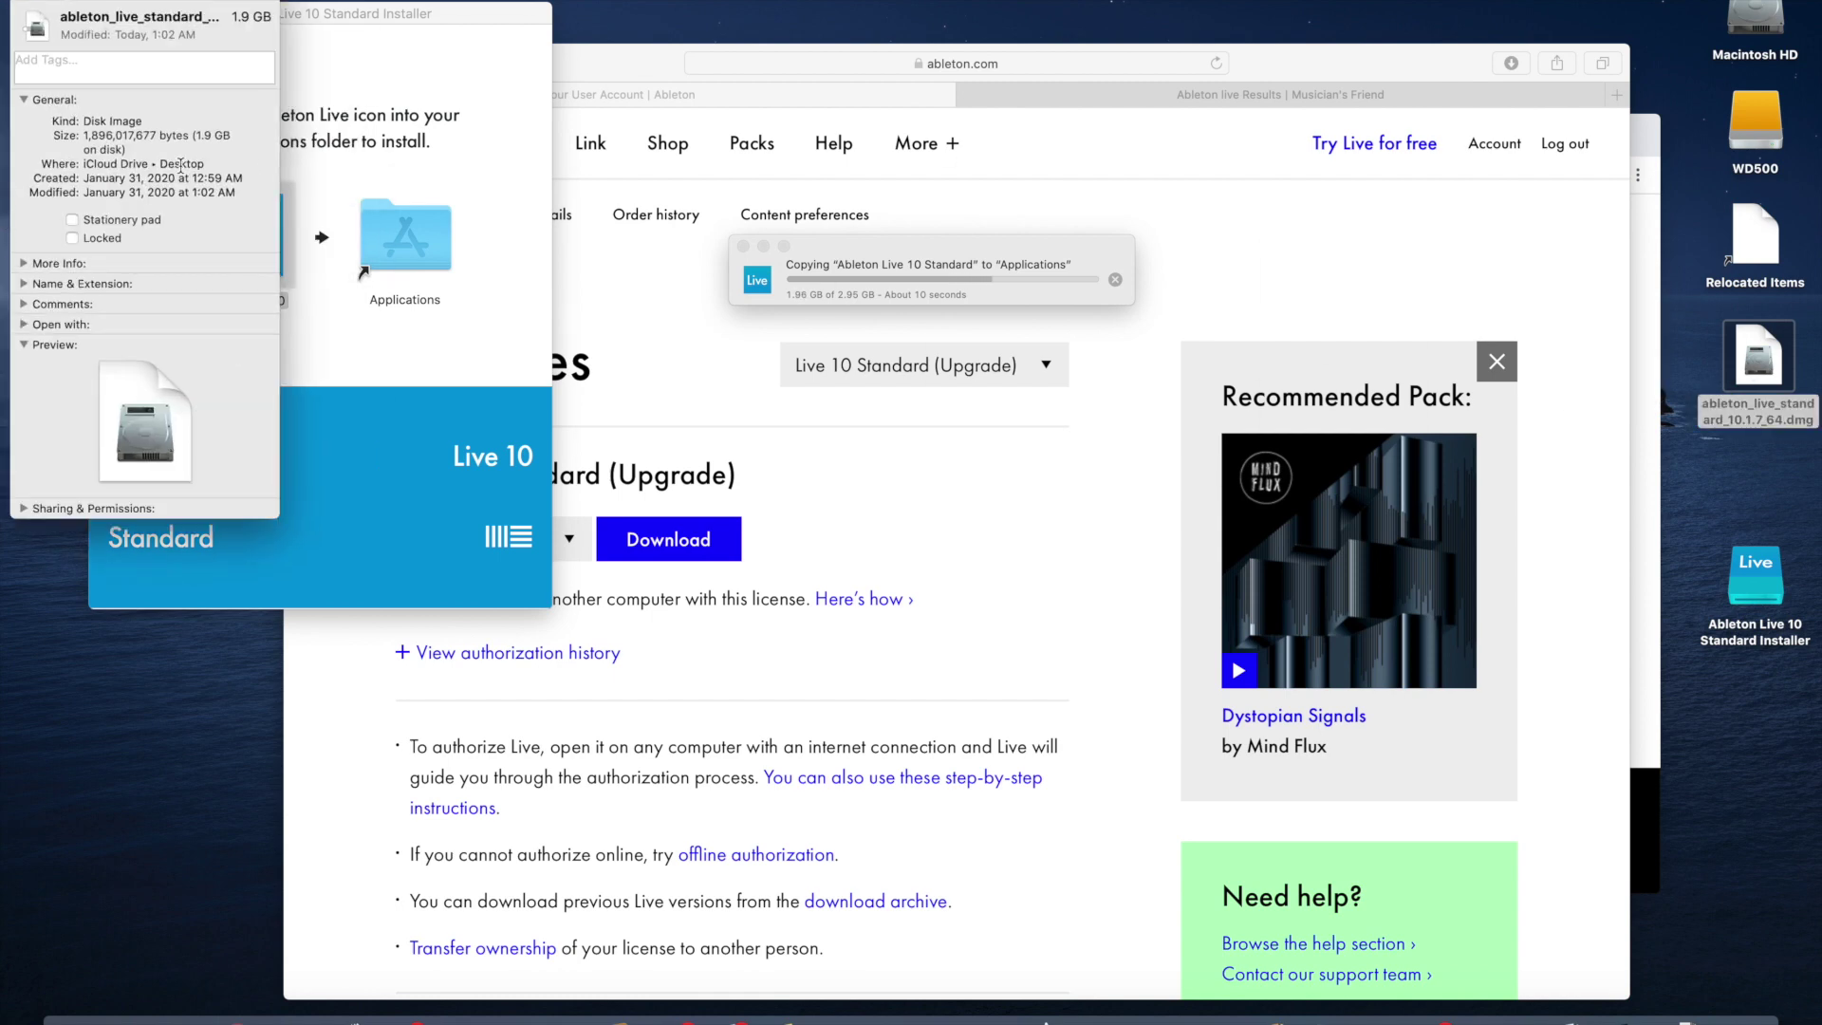
{"action": "left_click", "coordinate": [26, 5]}
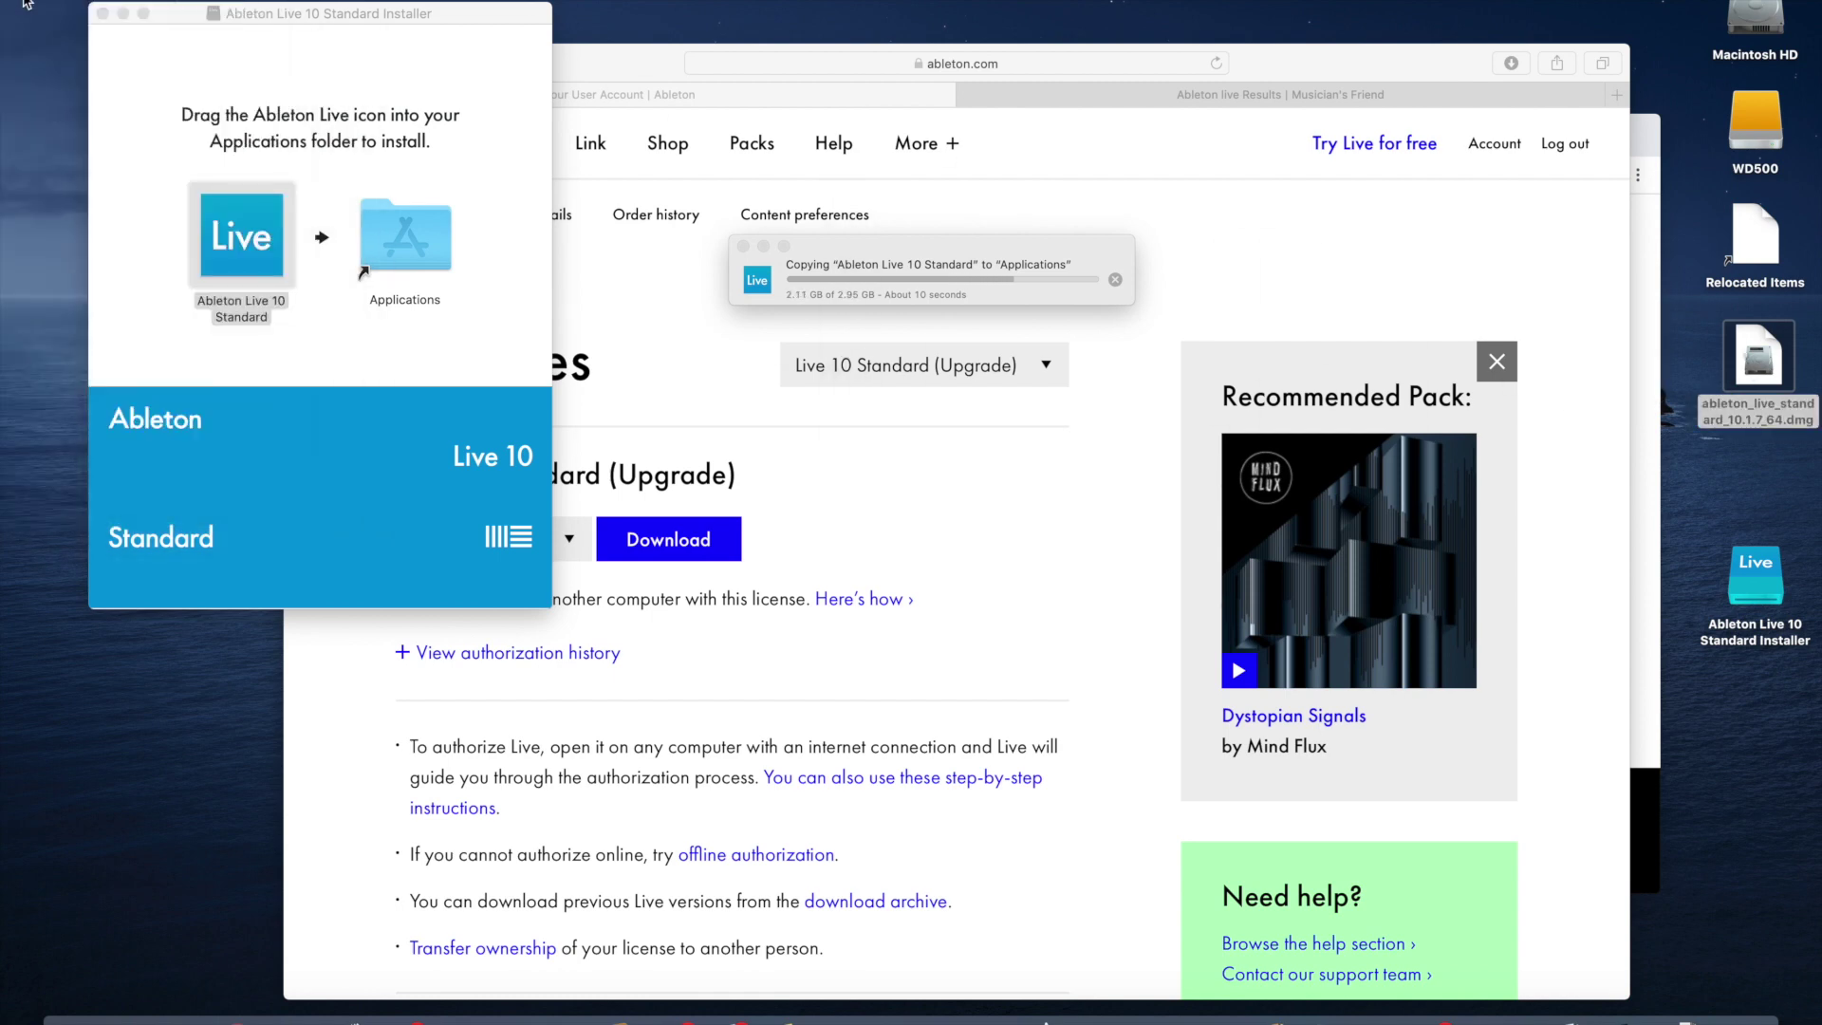
{"action": "left_click", "coordinate": [1757, 575]}
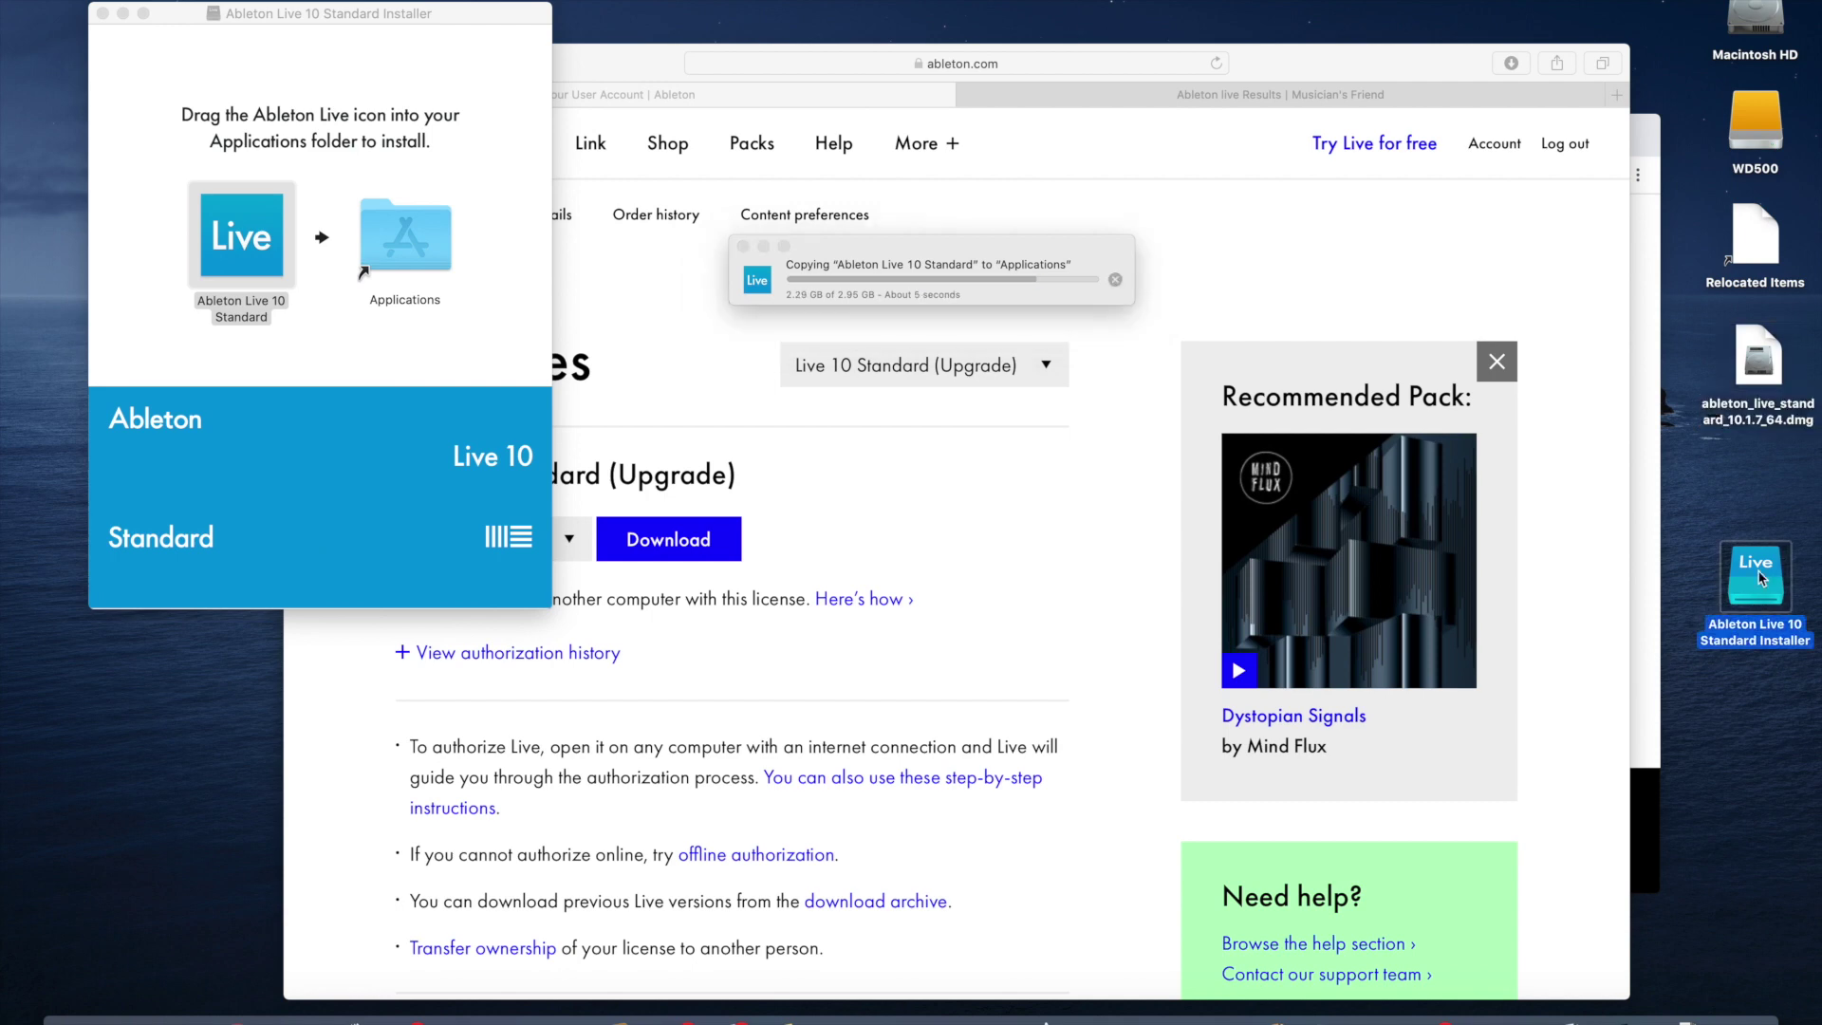
{"action": "key", "text": "super+i"}
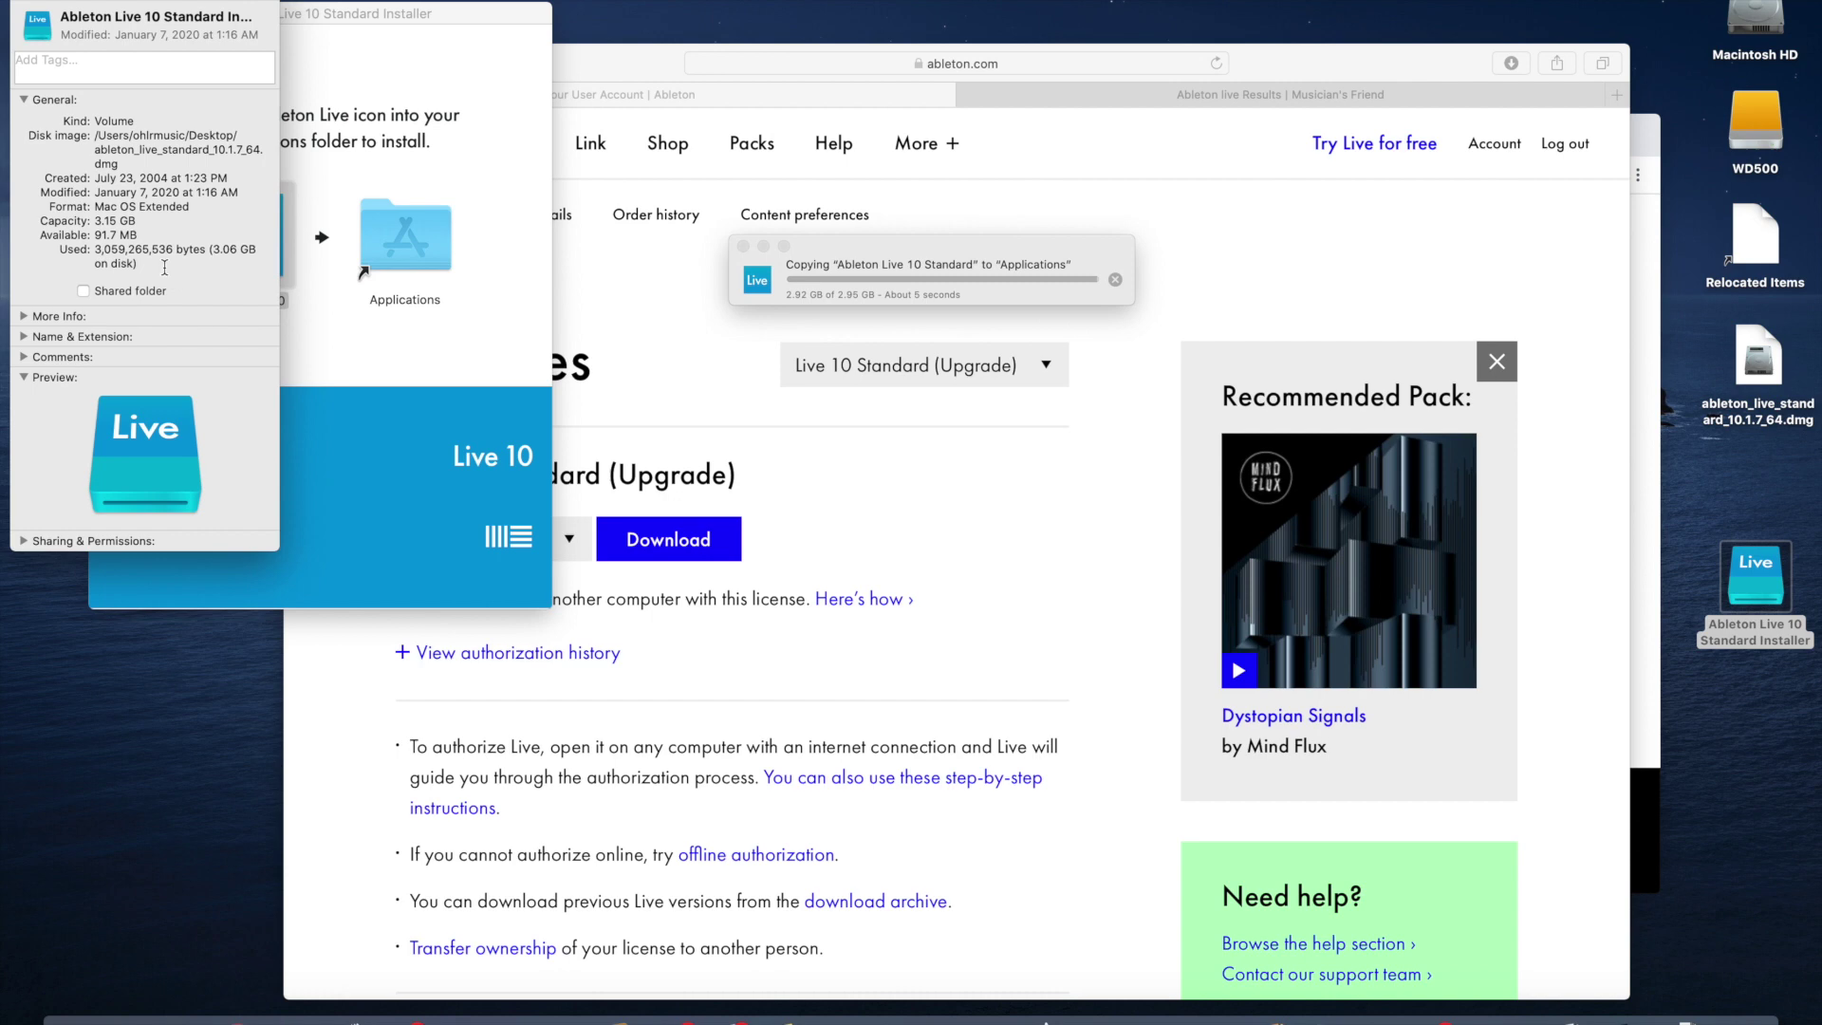
{"action": "key", "text": "super+w"}
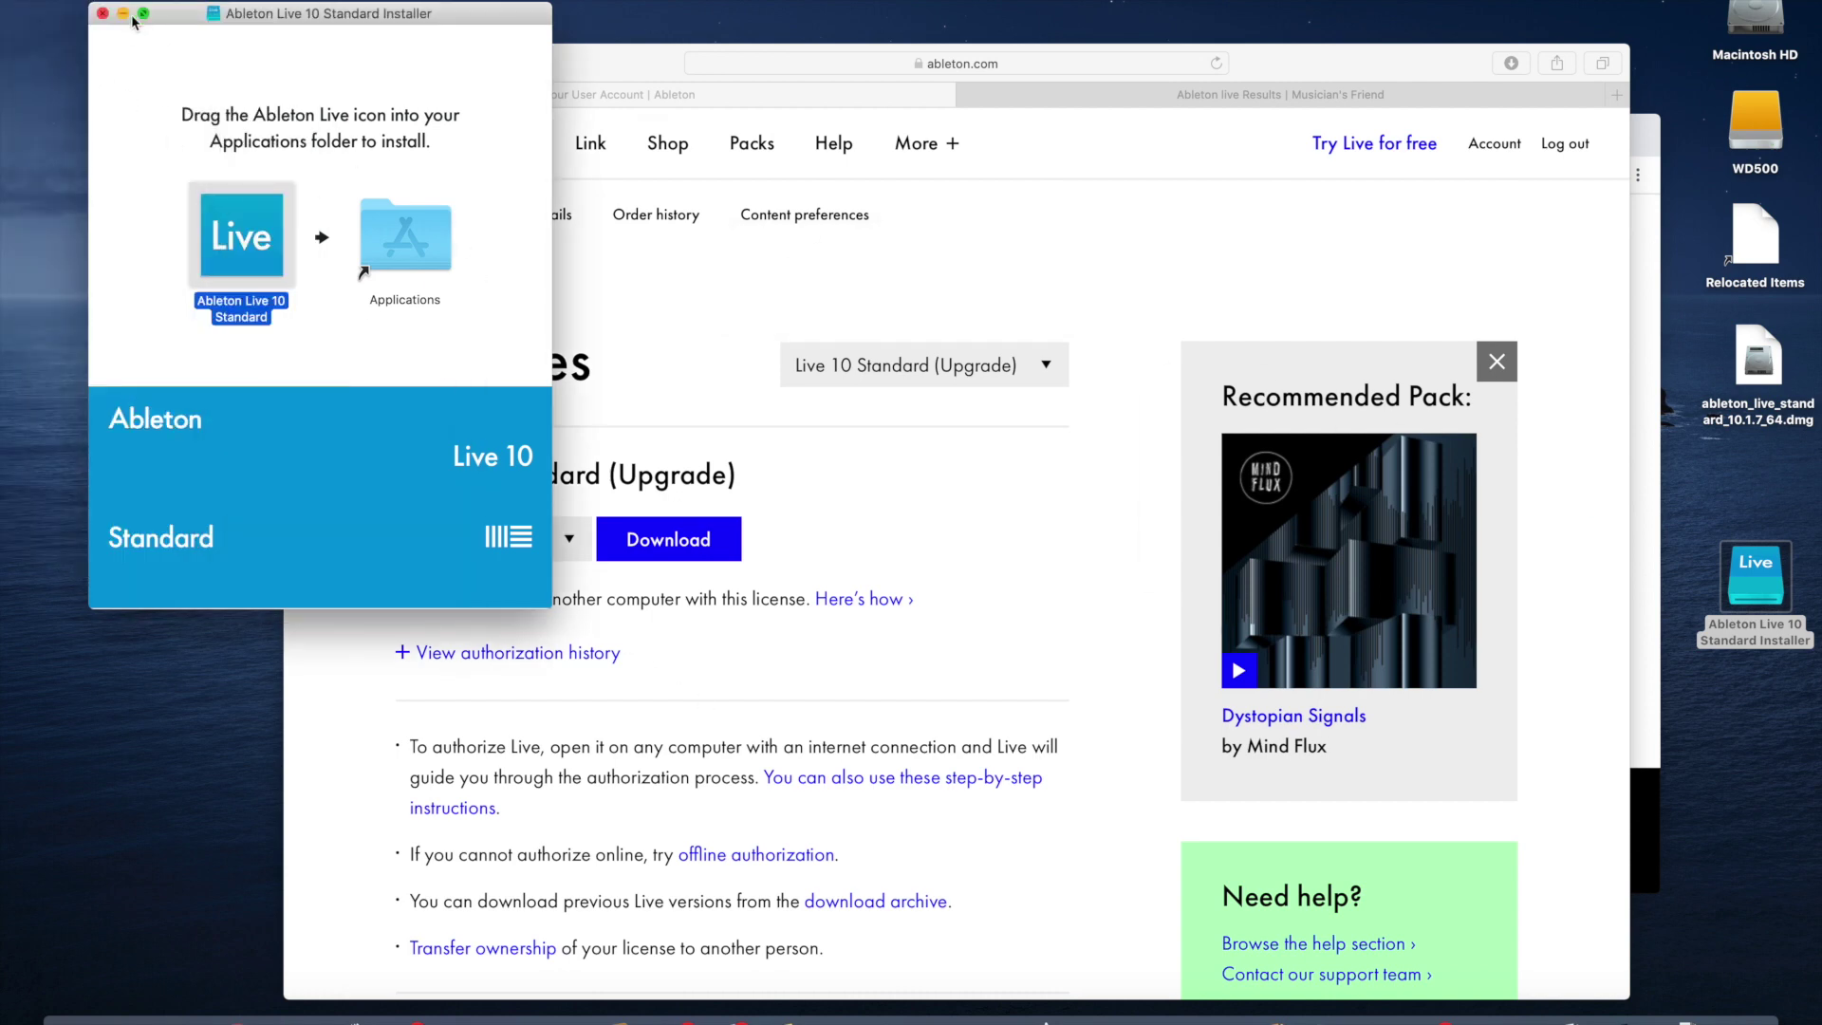
{"action": "left_click", "coordinate": [103, 13]}
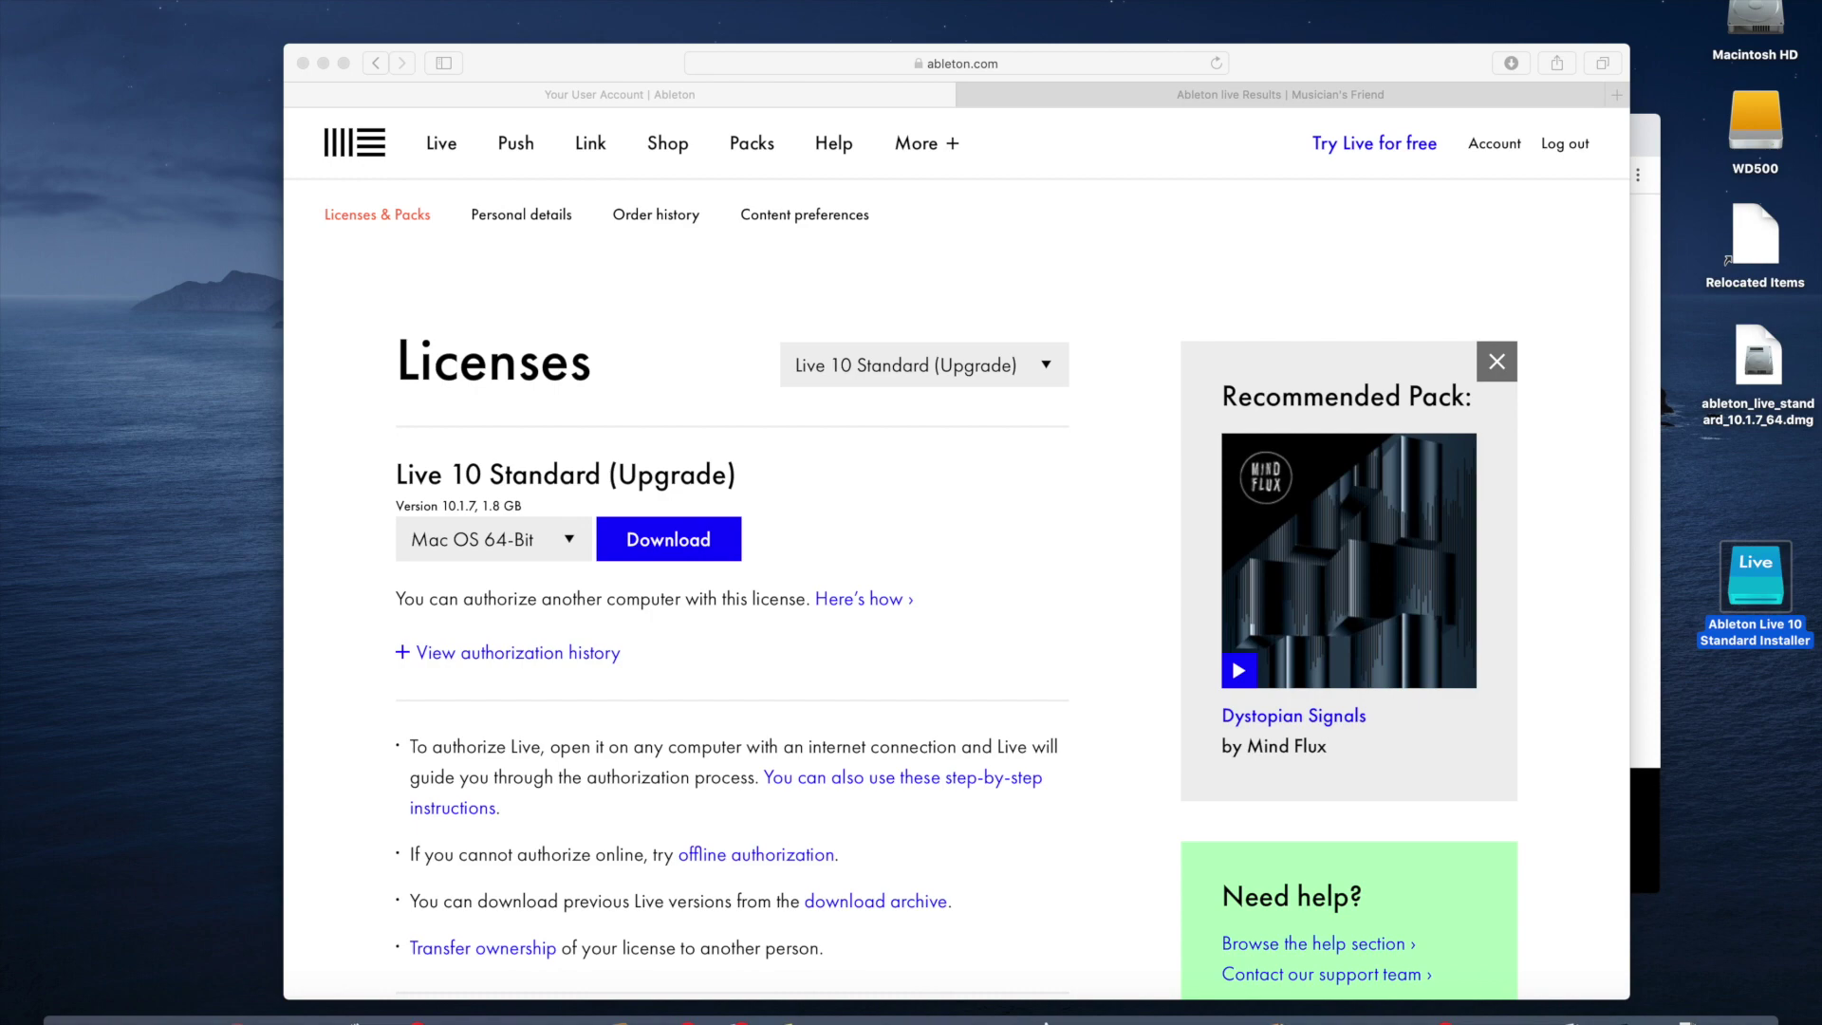
{"action": "left_click", "coordinate": [265, 3]}
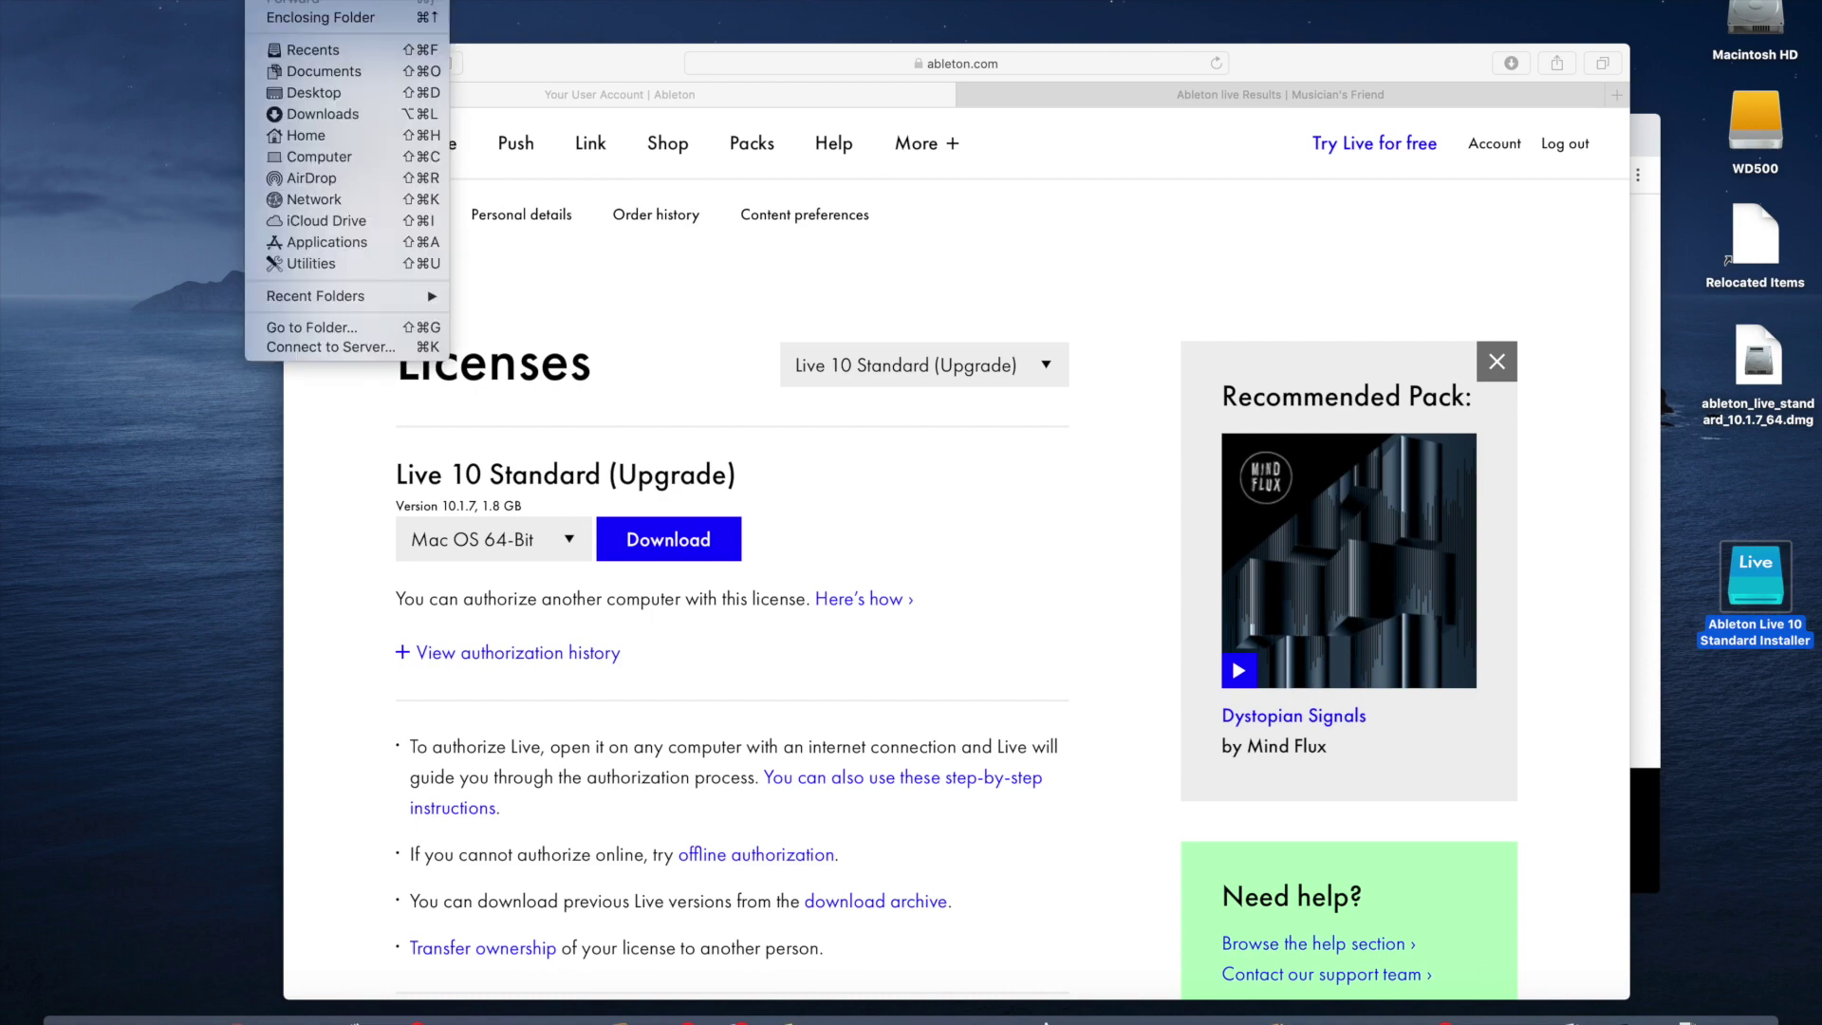
Launch Ableton Live 10 Standard from the Applications folder
{"action": "left_click", "coordinate": [302, 243]}
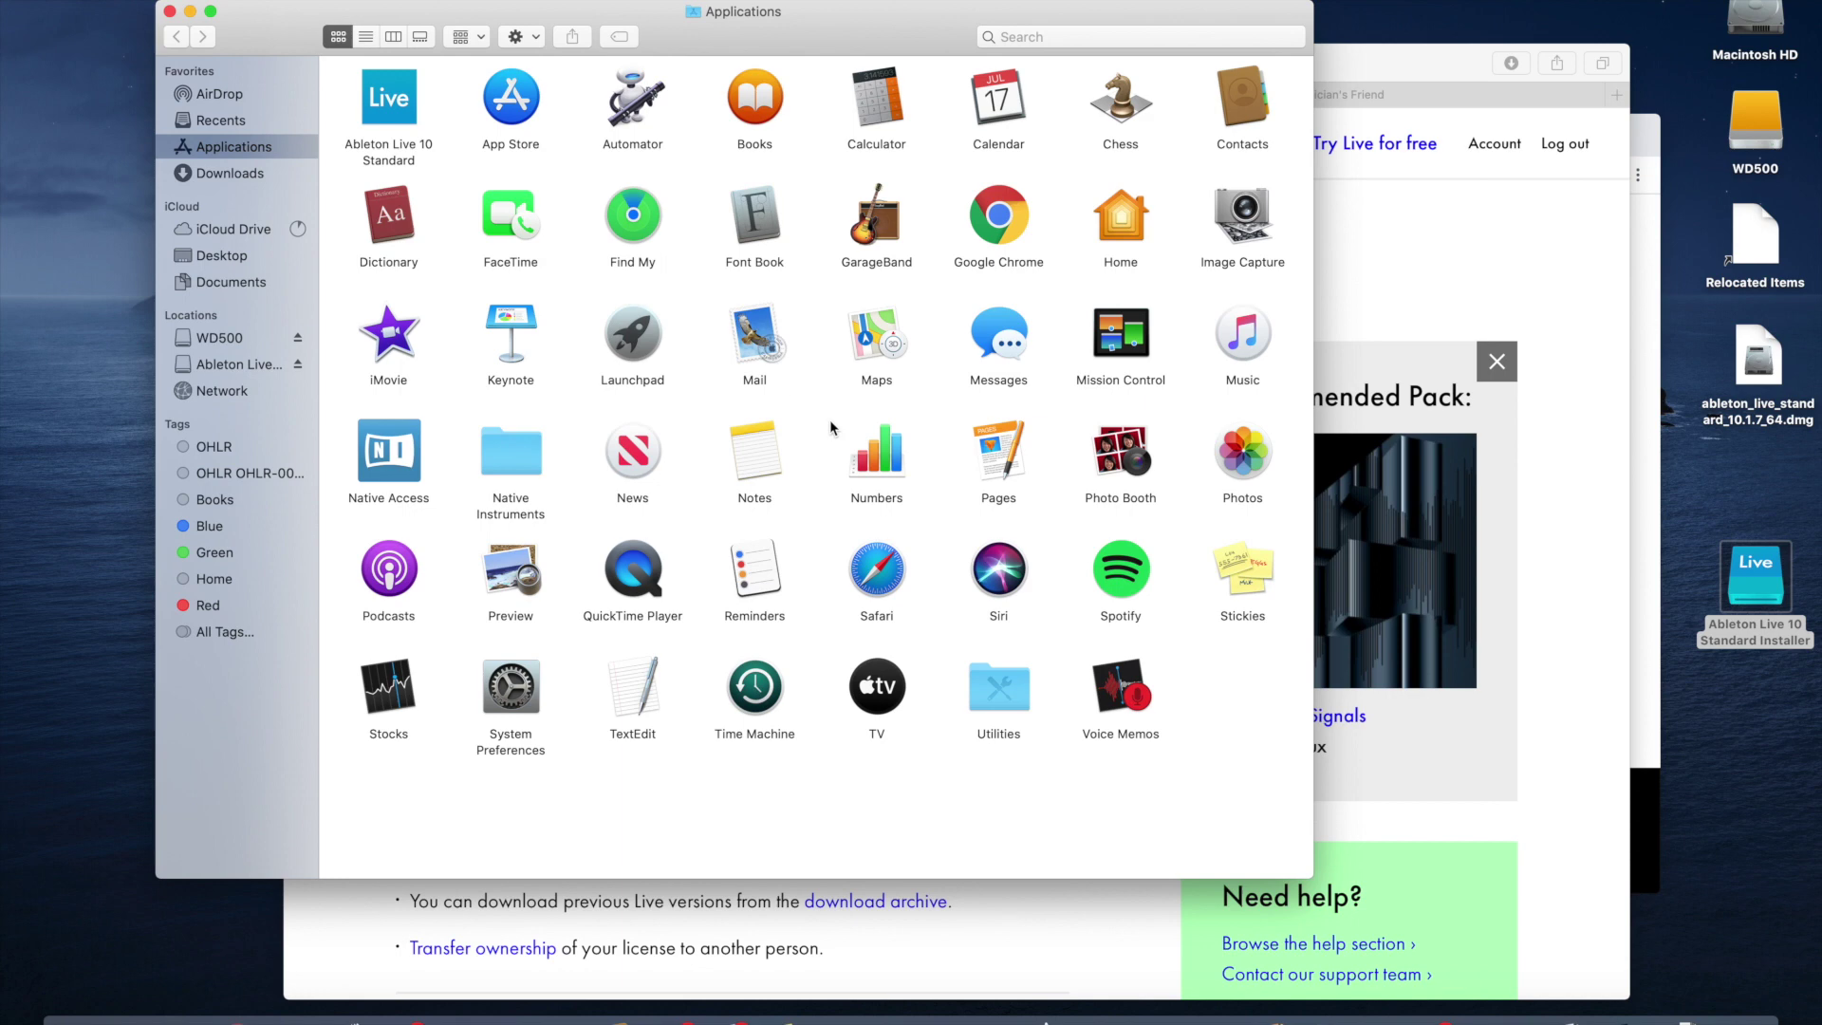
{"action": "double_click", "coordinate": [395, 100]}
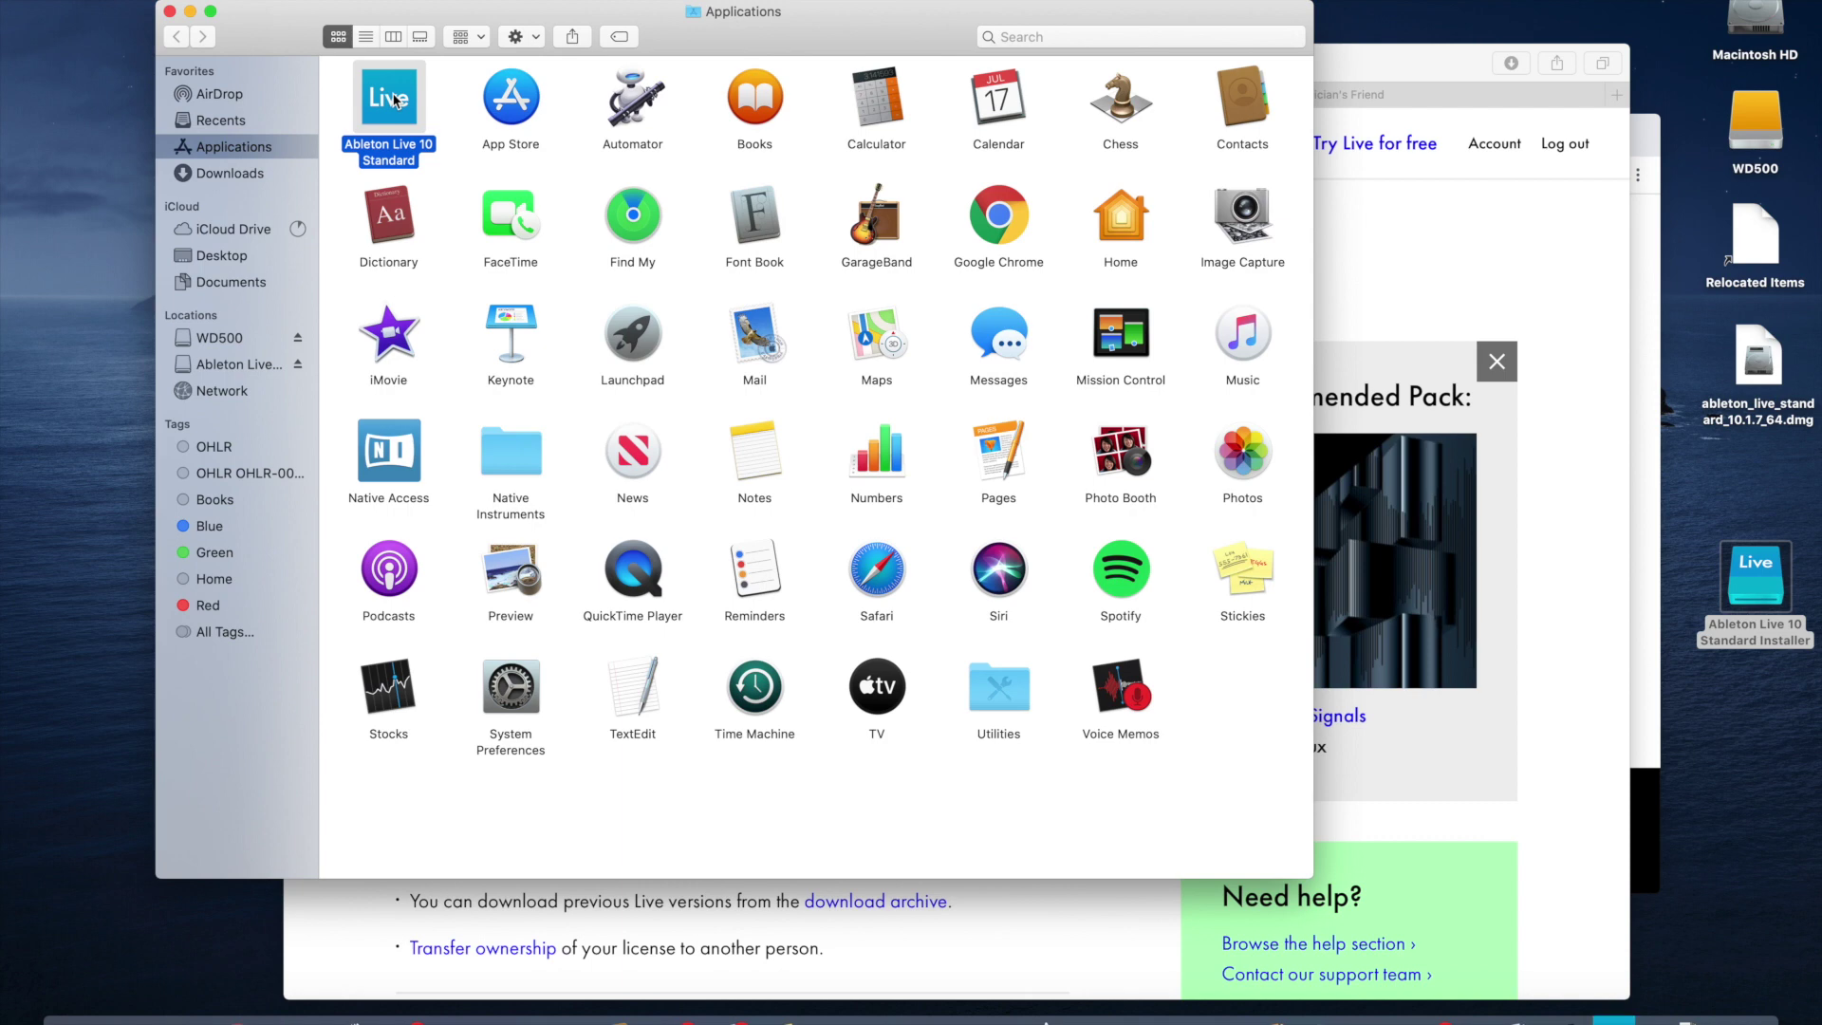
{"action": "left_click", "coordinate": [170, 11]}
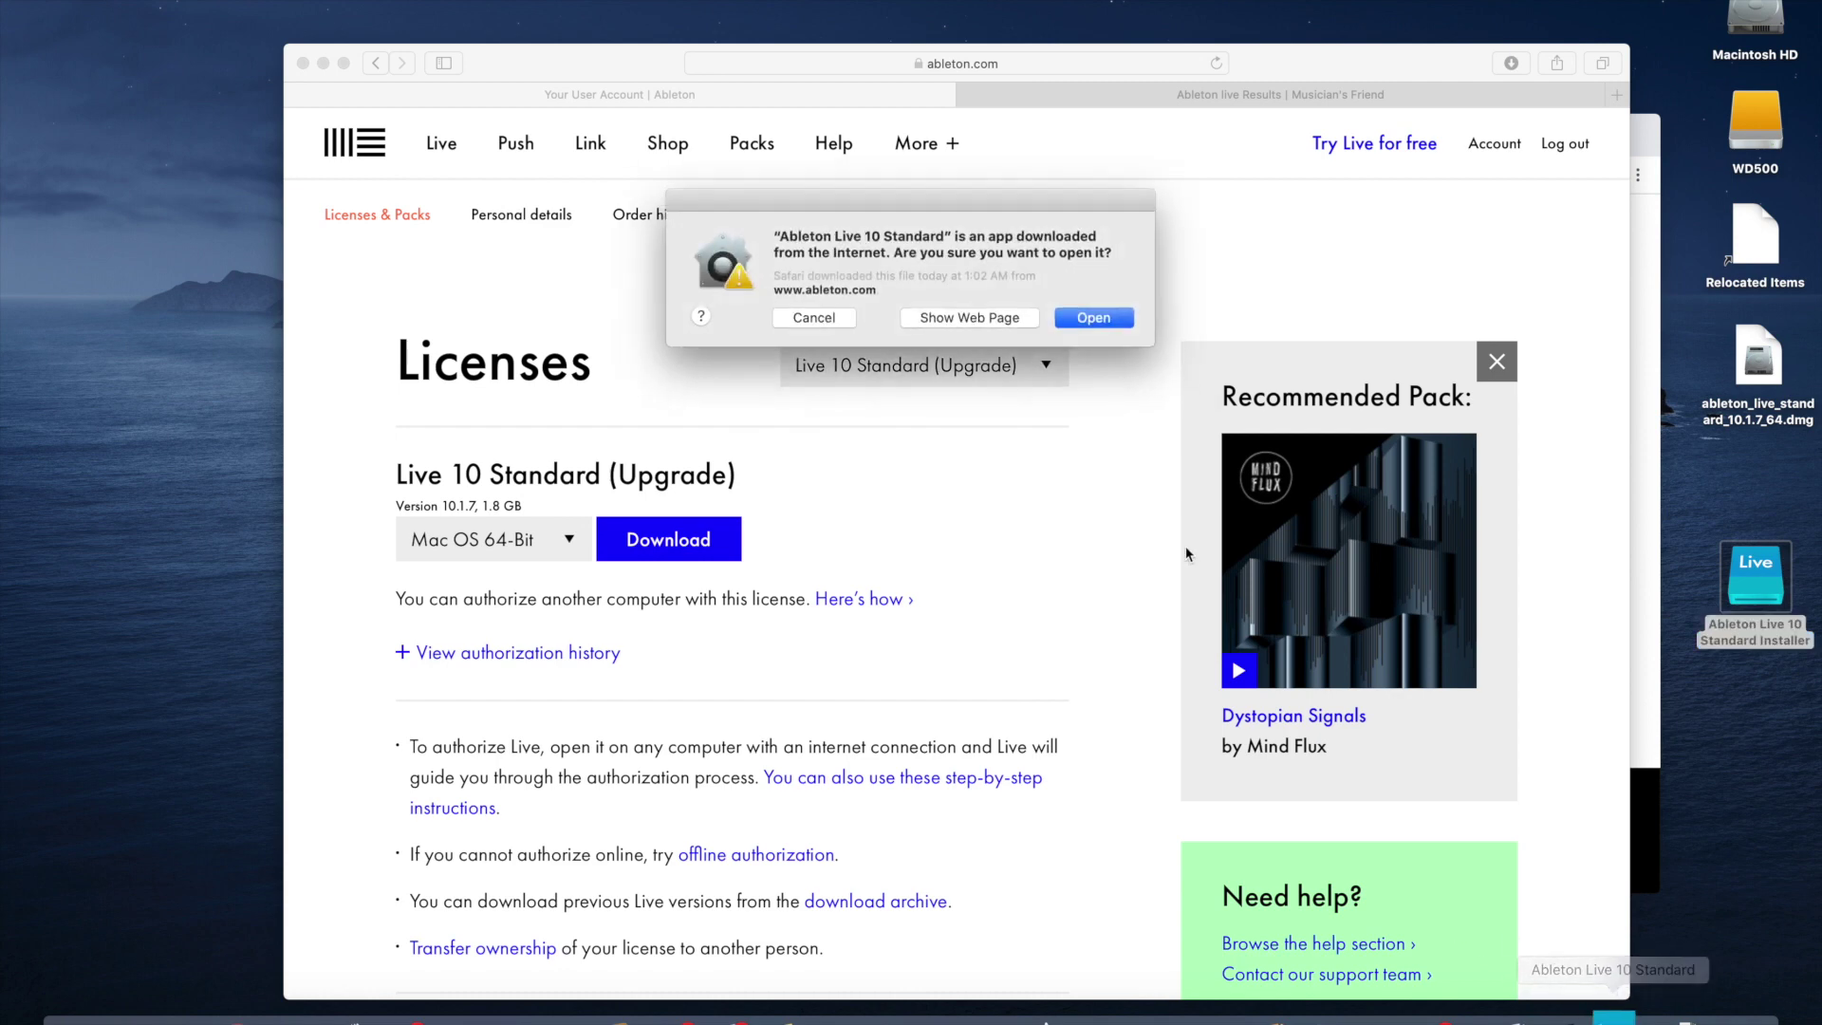
Approve the downloaded-app warning and enter the administrator password to allow changes
{"action": "left_click", "coordinate": [1093, 319]}
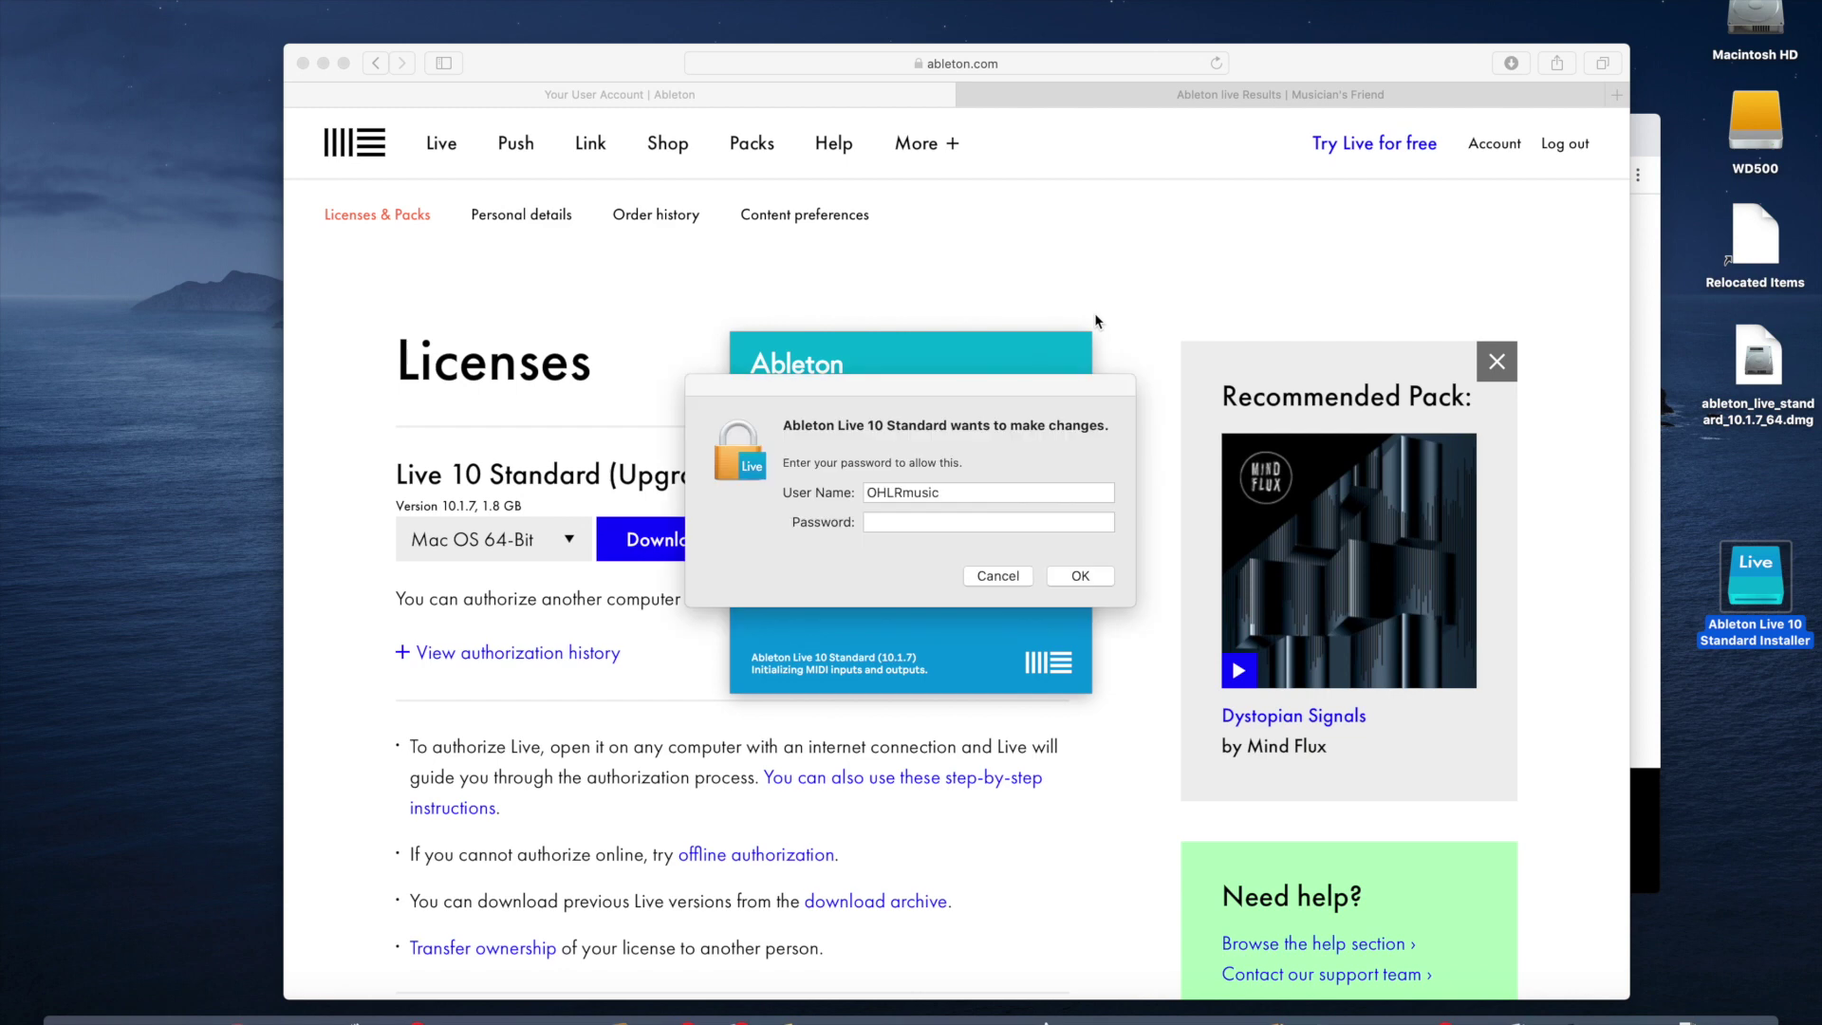
{"action": "left_click", "coordinate": [927, 521]}
{"action": "type", "text": "********"}
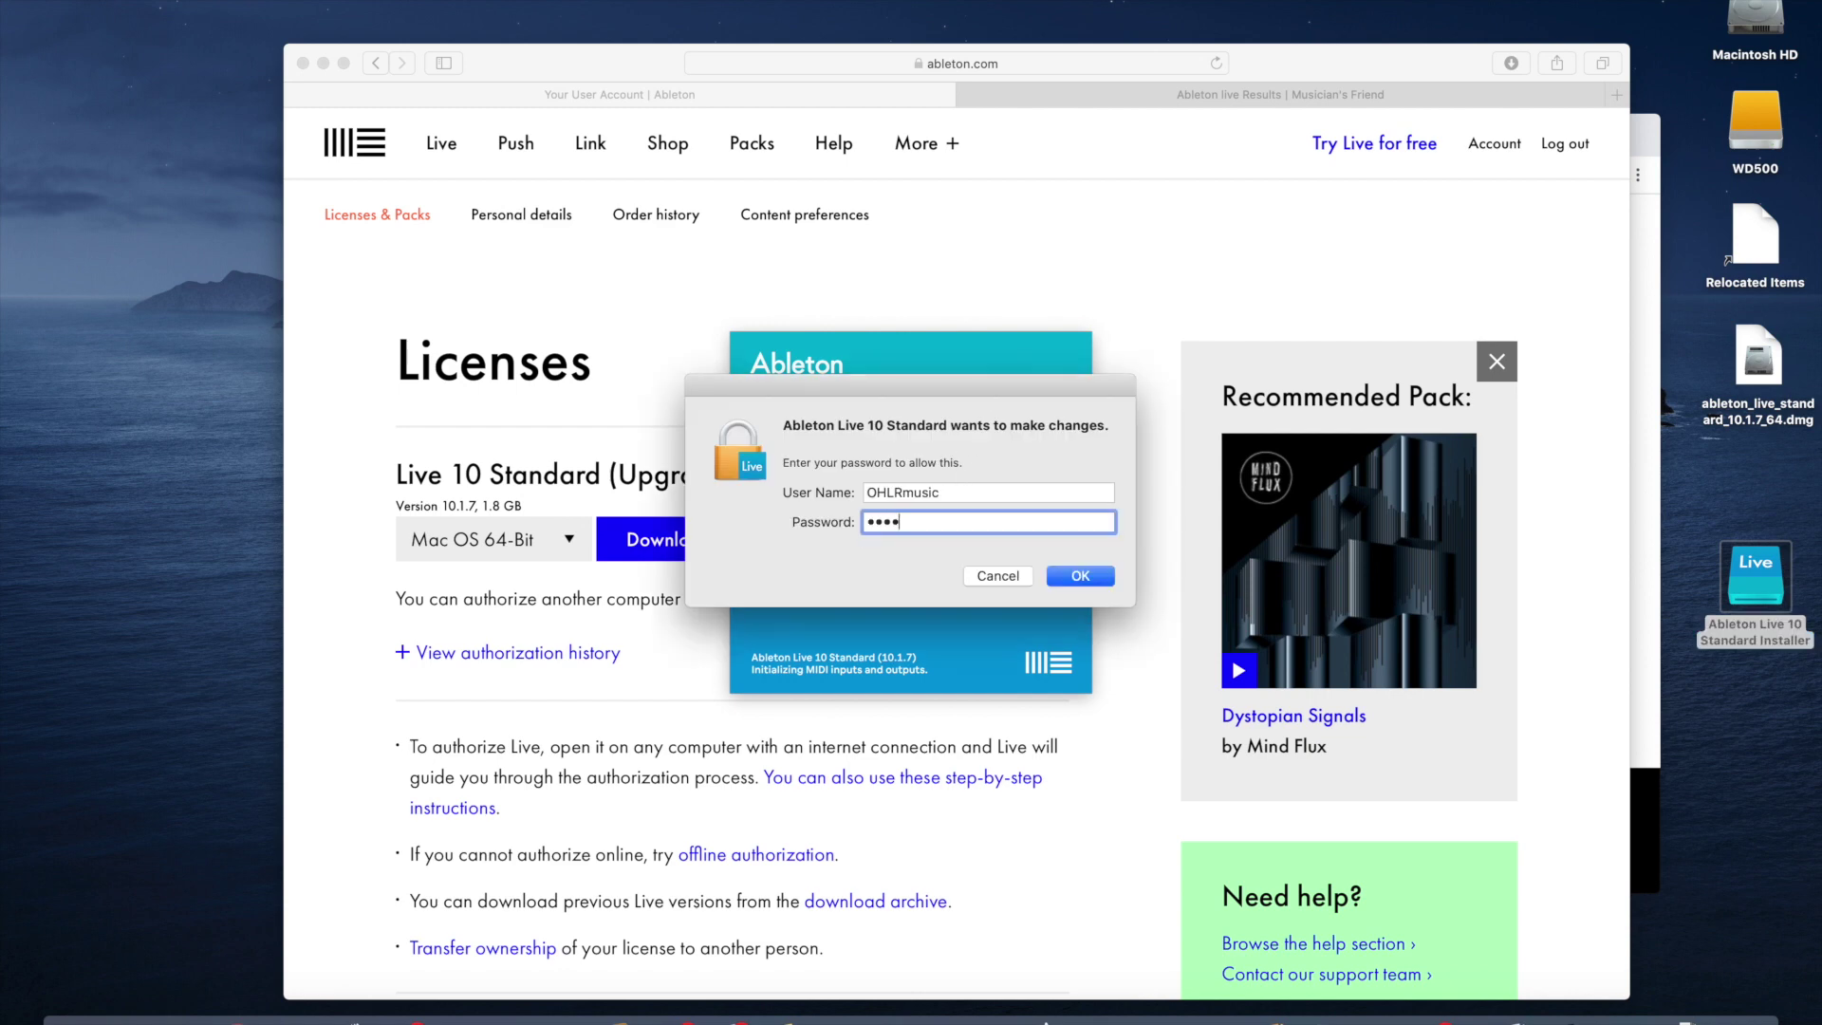
{"action": "key", "text": "Return"}
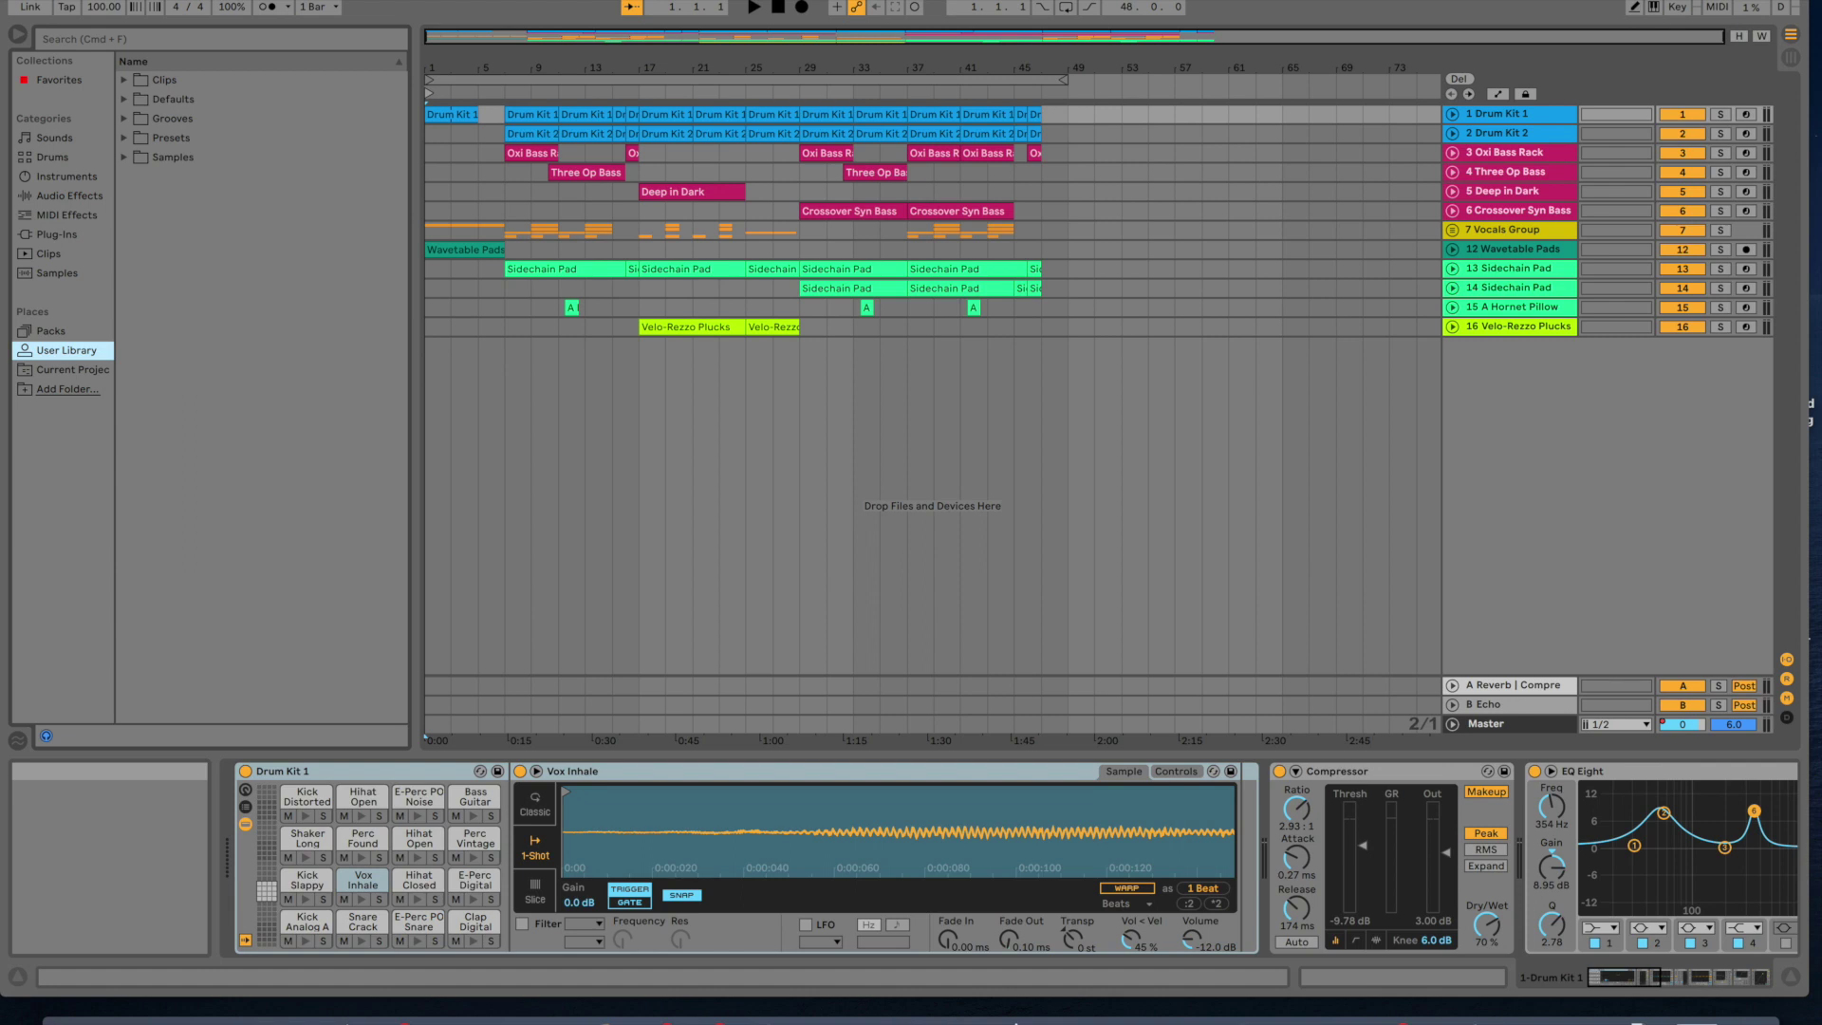
Toggle the demo set between Arrangement and Session View, finishing in Session View
{"action": "left_click", "coordinate": [429, 213]}
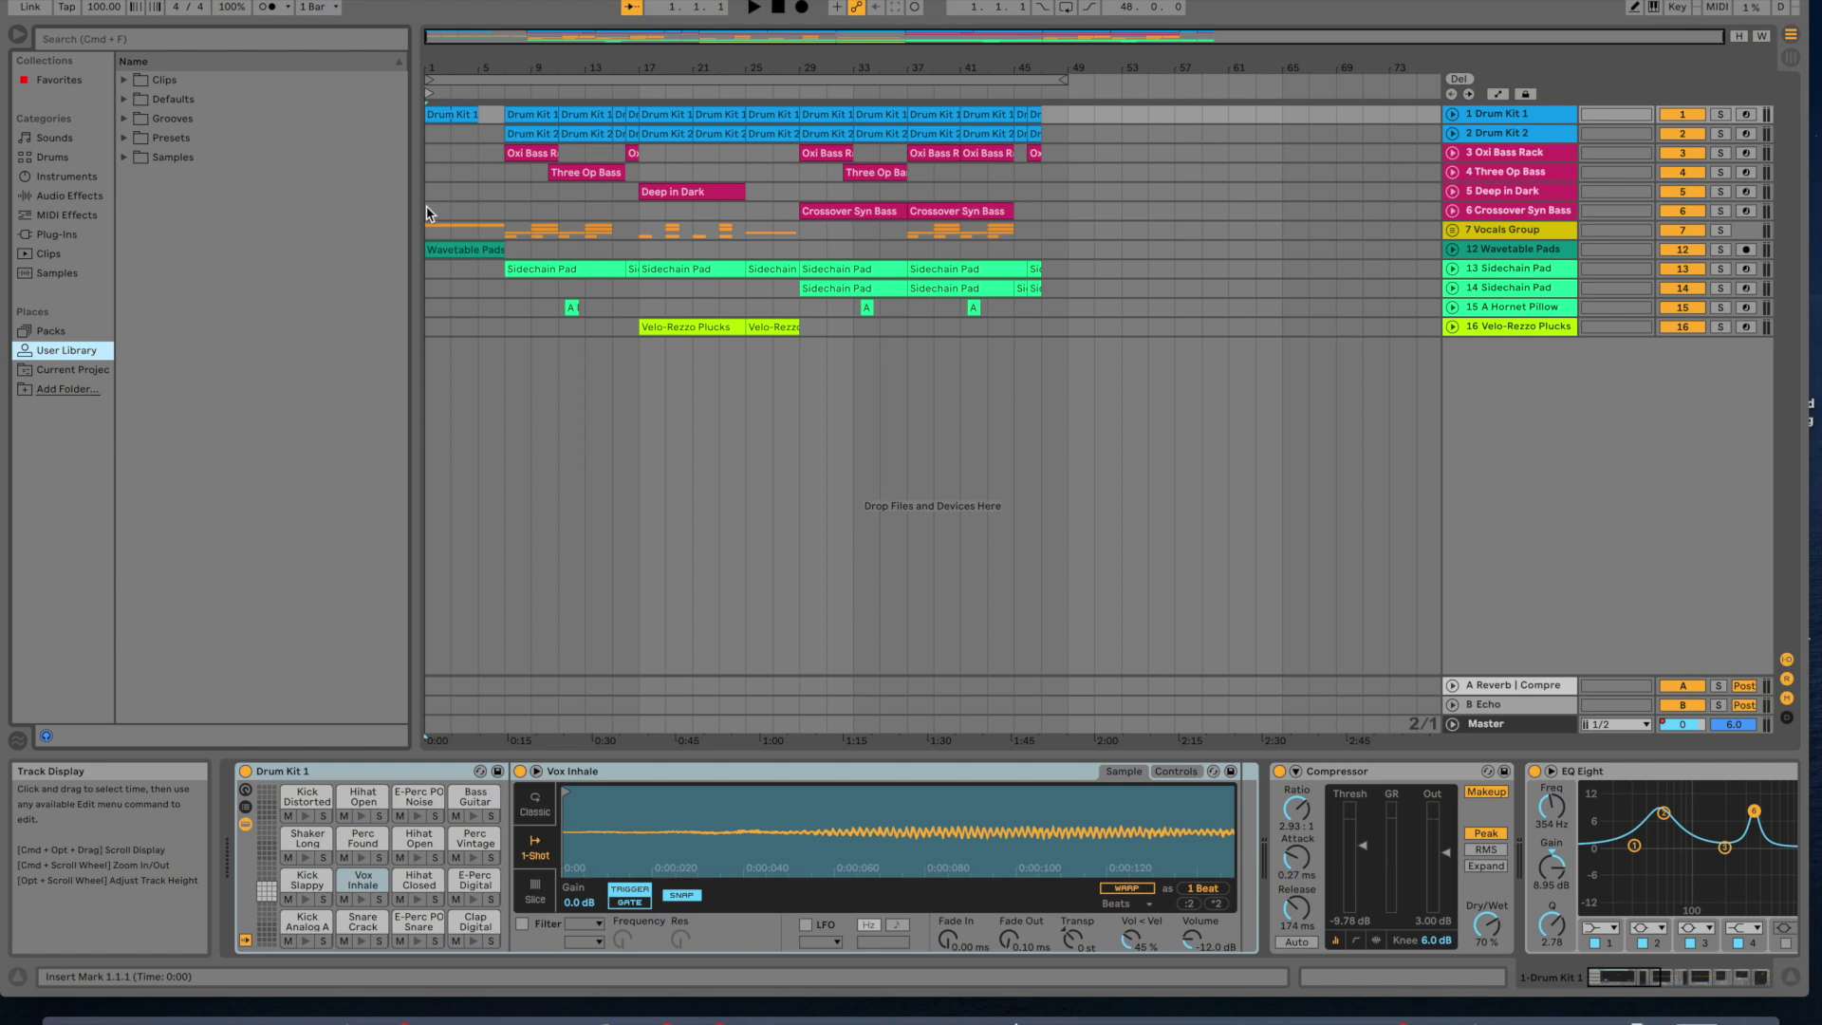
{"action": "left_click", "coordinate": [1793, 58]}
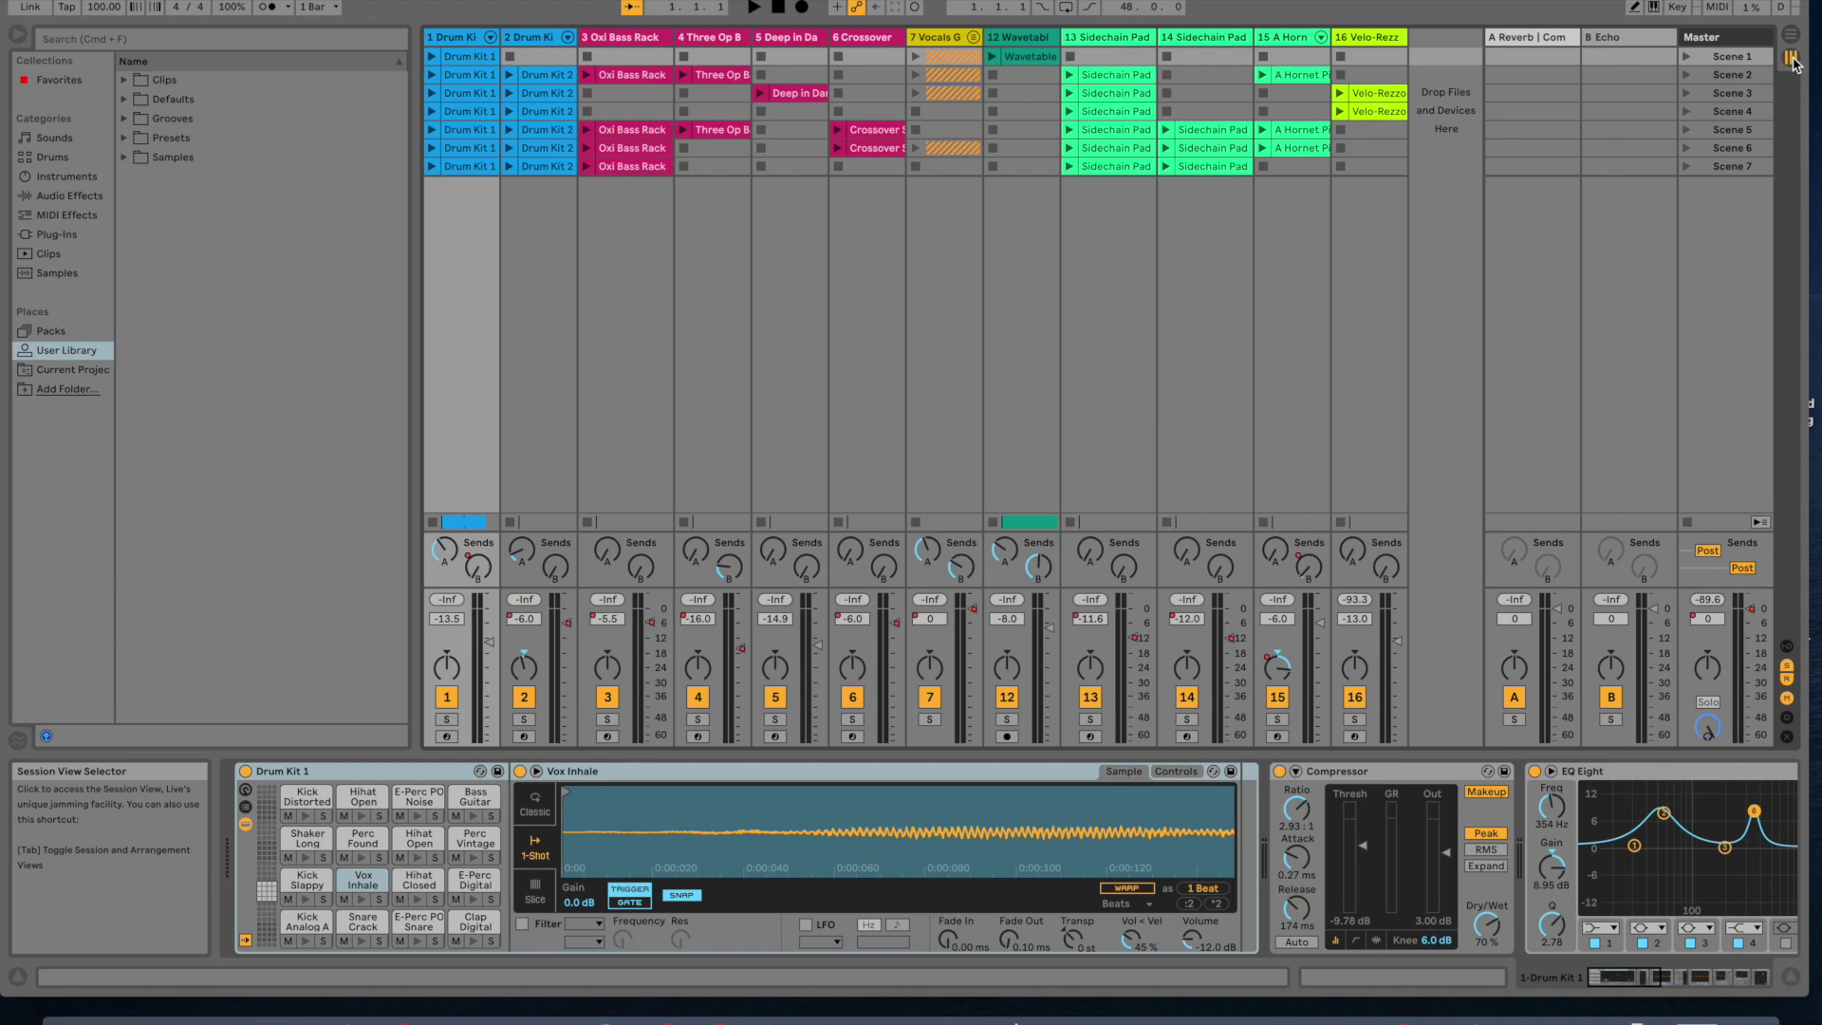
{"action": "left_click", "coordinate": [1793, 59]}
{"action": "left_click", "coordinate": [1793, 59]}
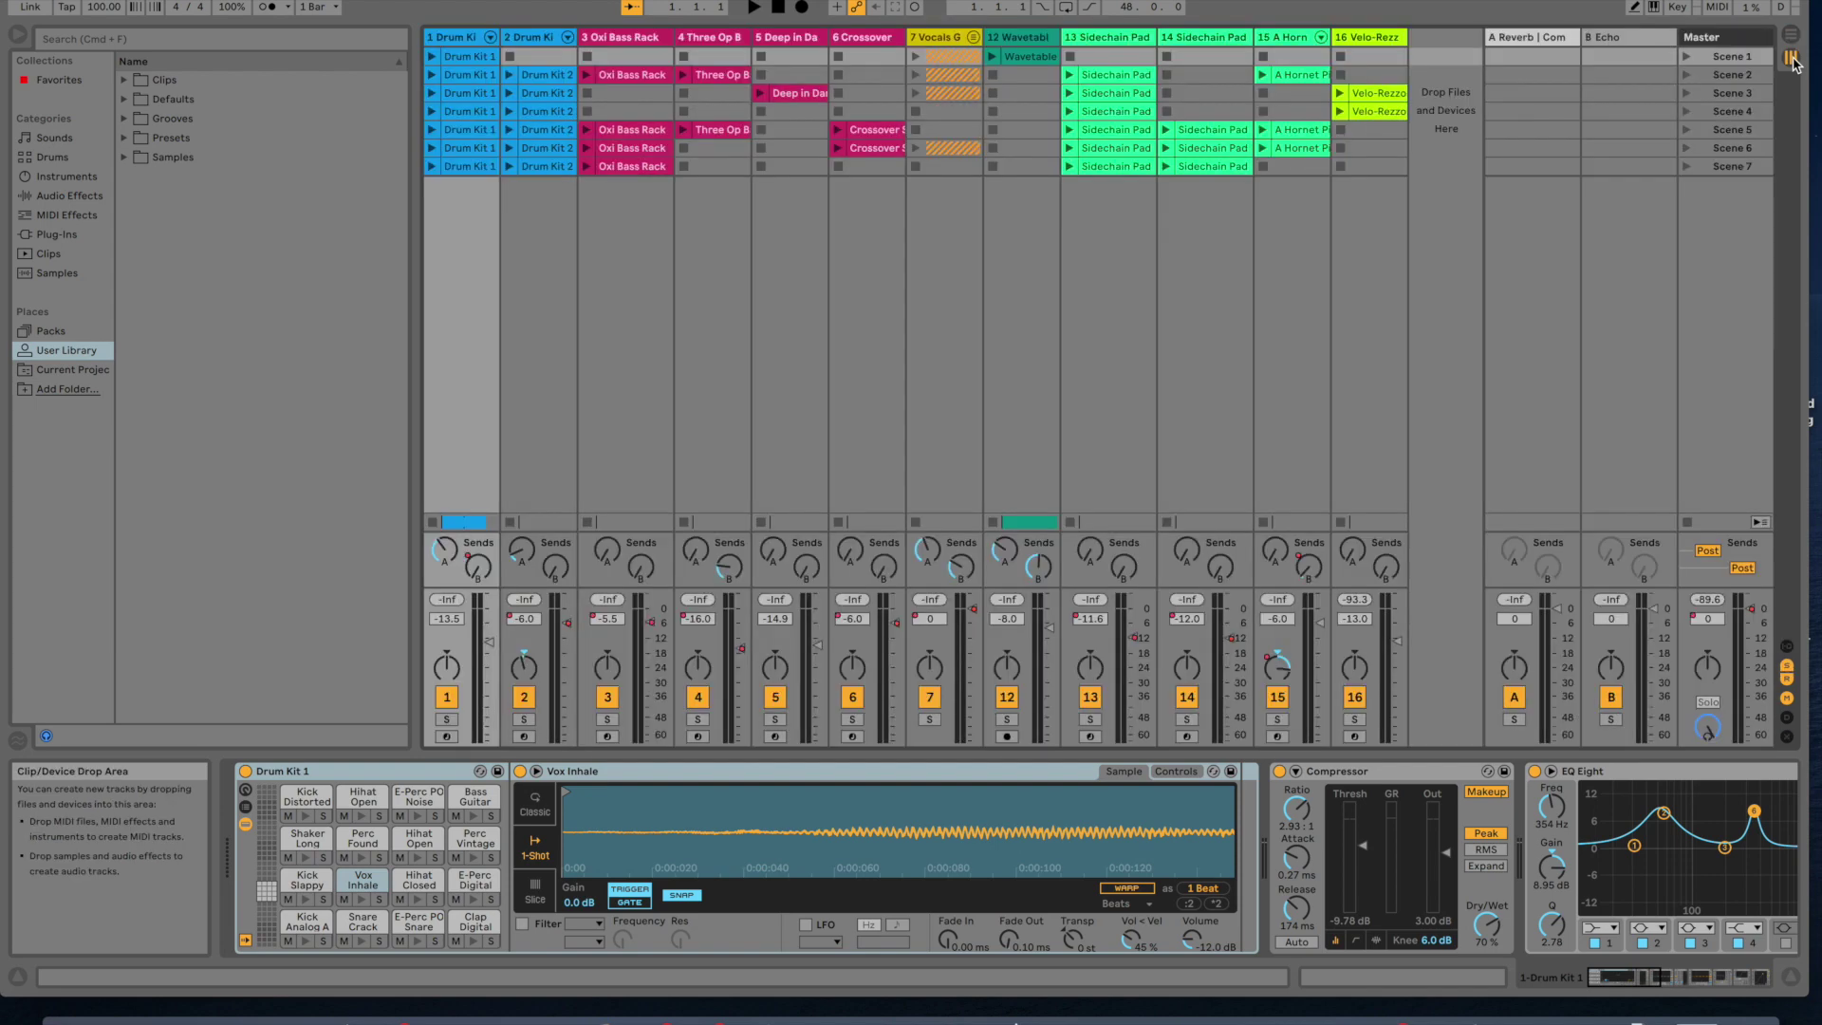
{"action": "left_click", "coordinate": [1793, 59]}
{"action": "left_click", "coordinate": [1793, 59]}
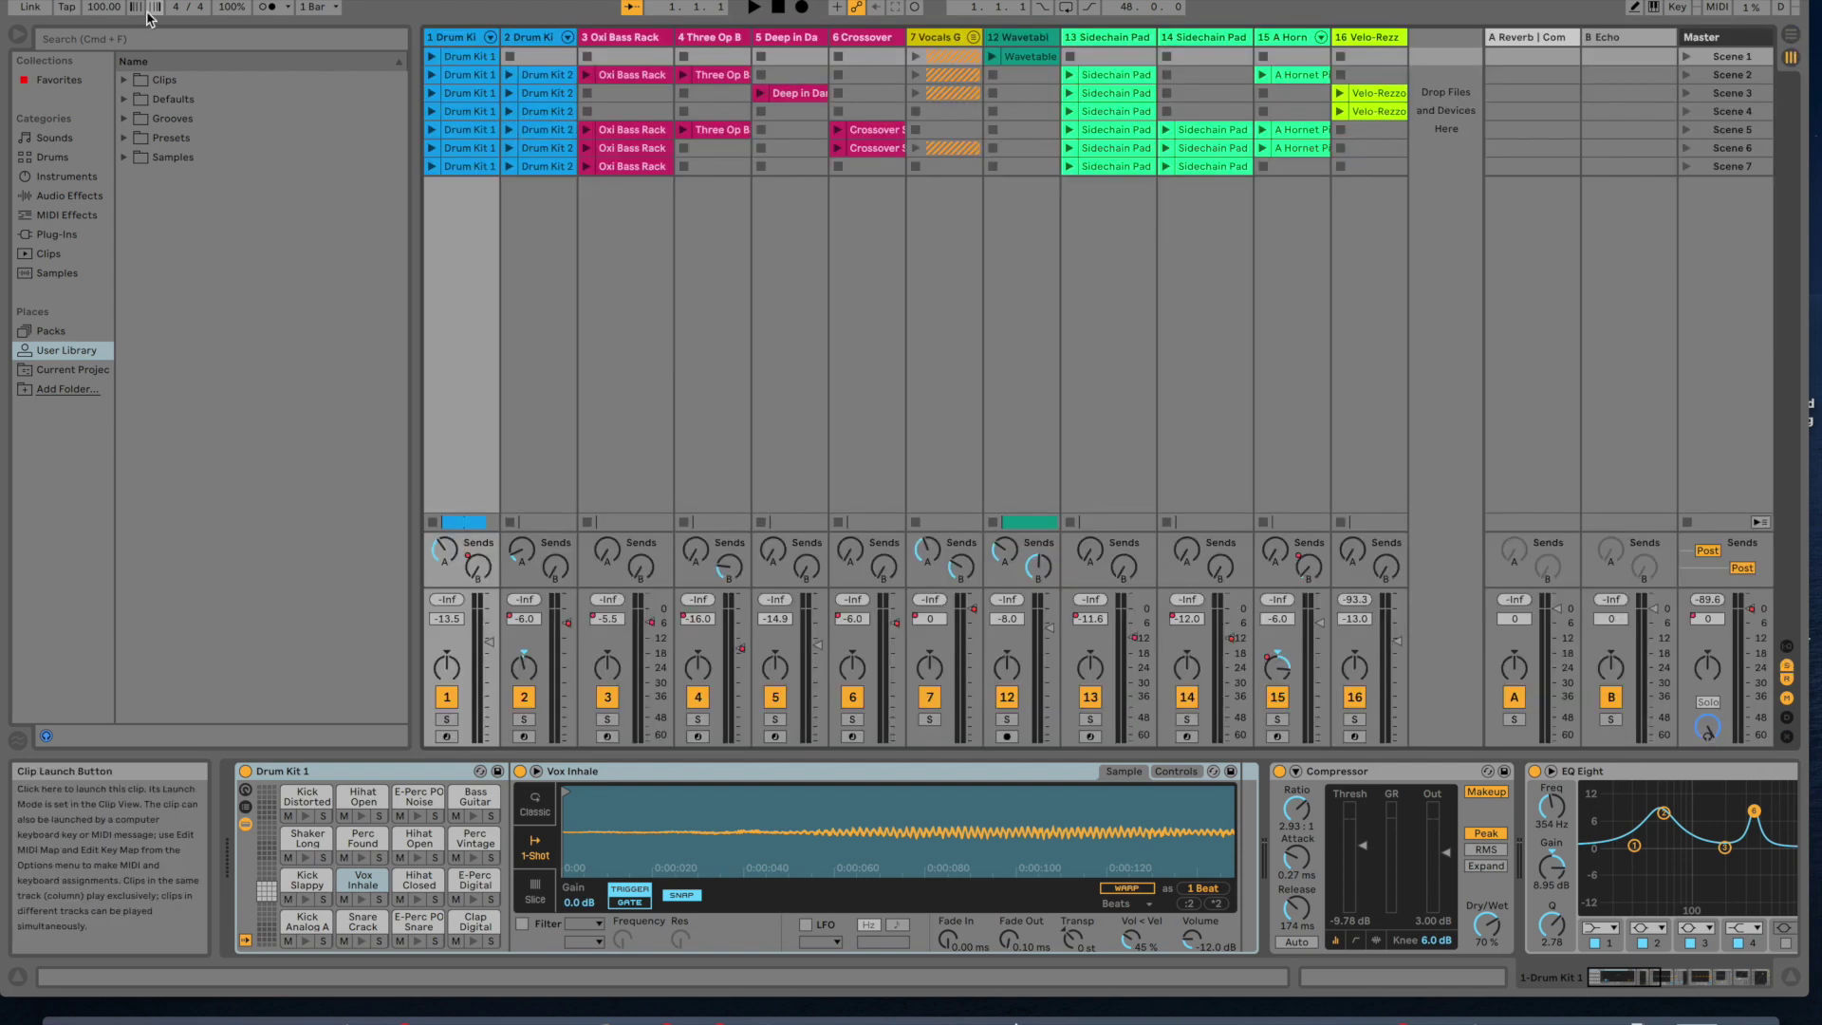
Show the Packs list under Places and start installing the Chop and Swing Pack
{"action": "left_click", "coordinate": [52, 331]}
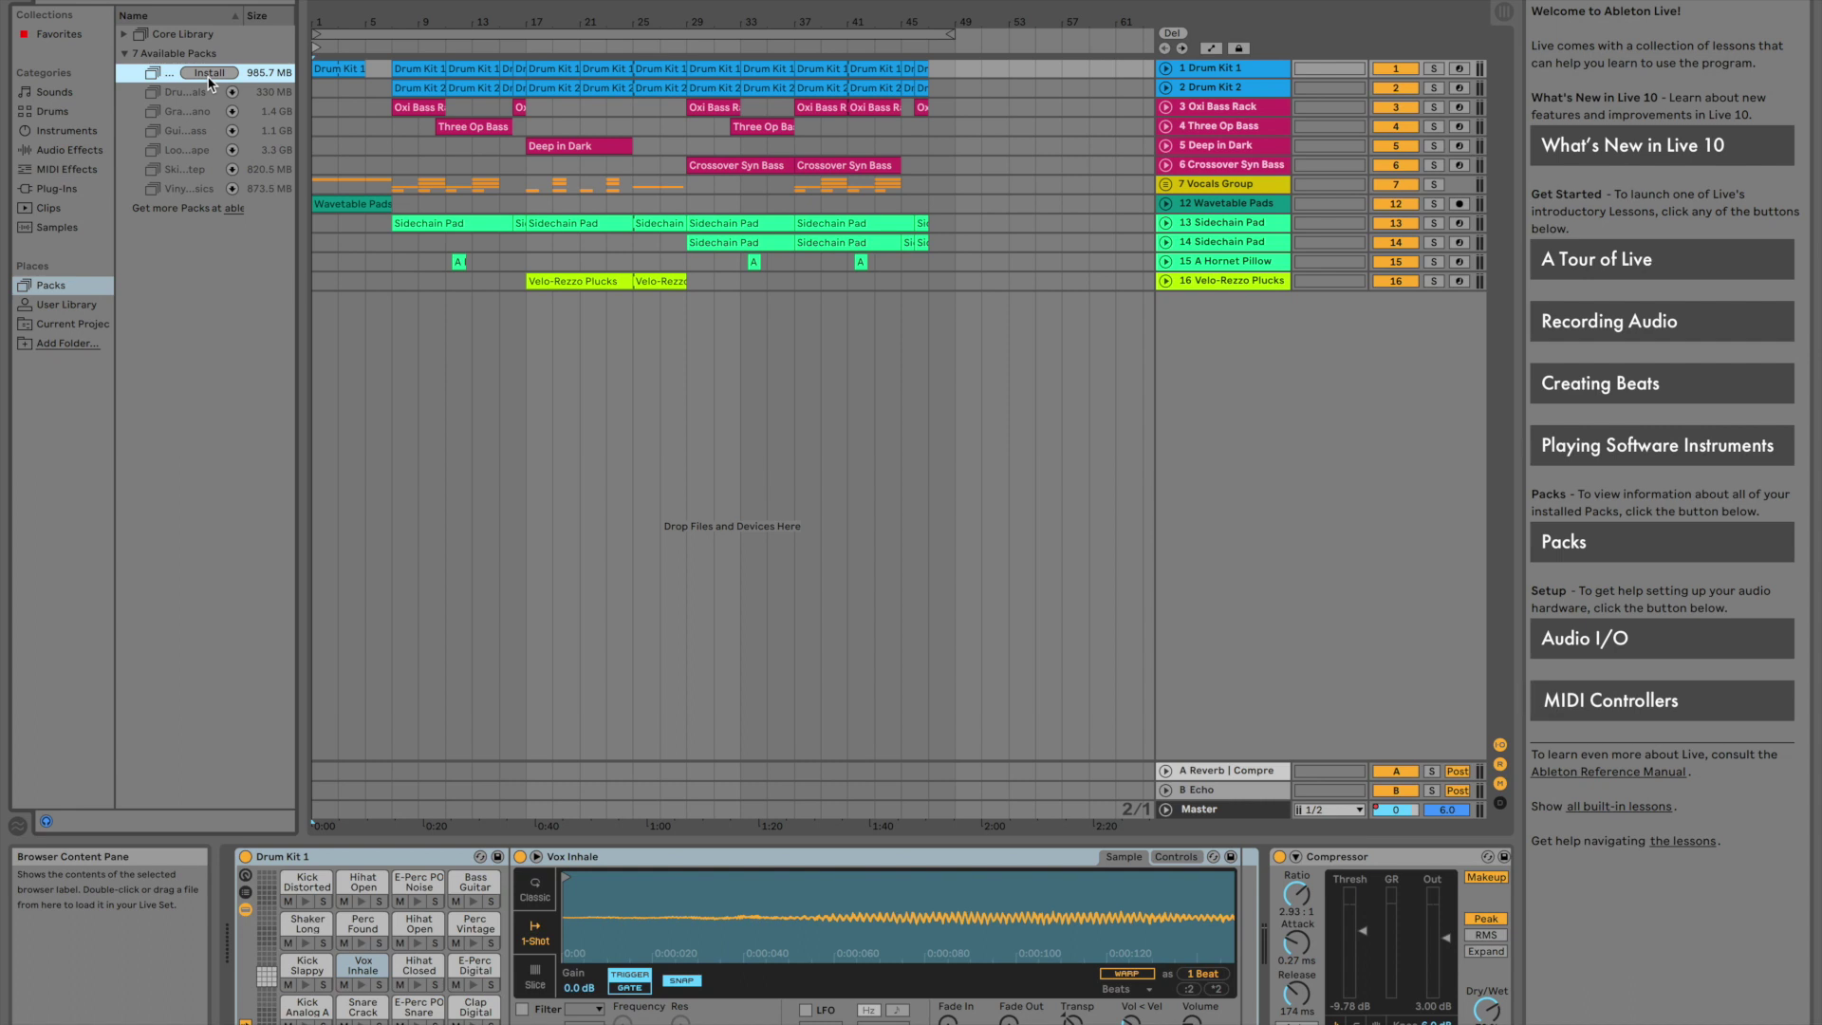
{"action": "left_click", "coordinate": [210, 76]}
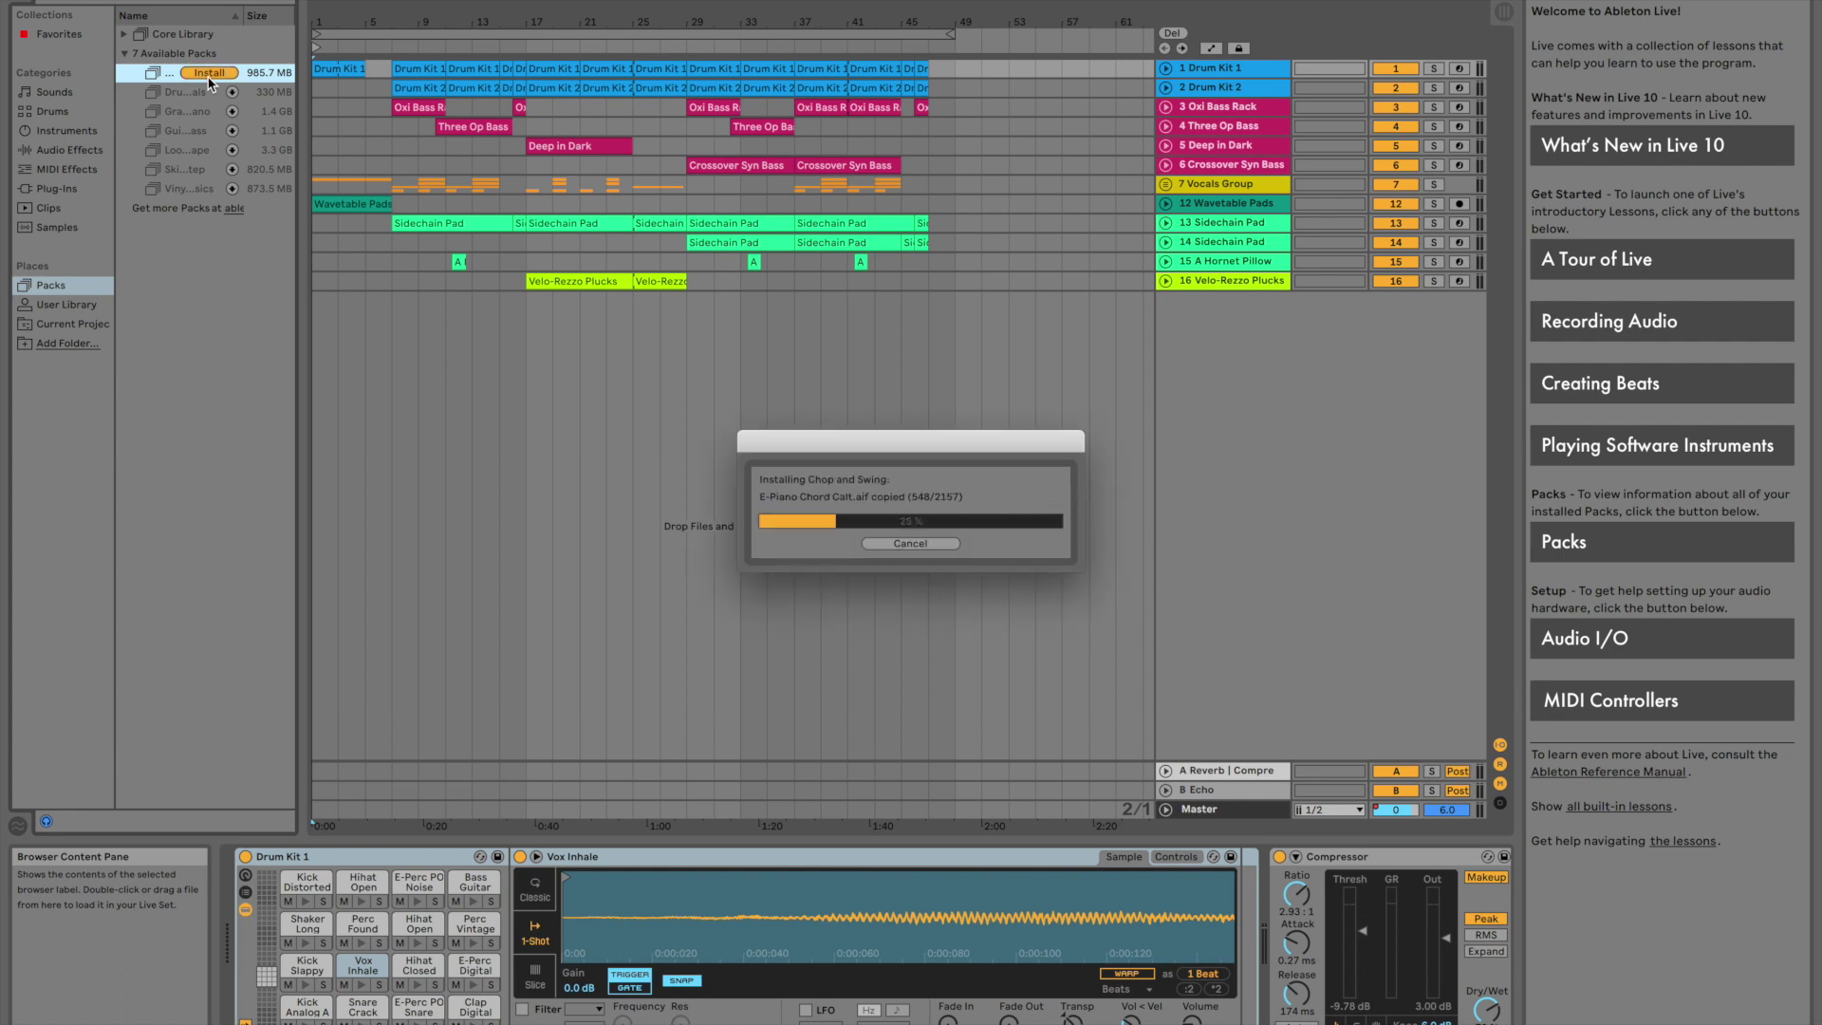